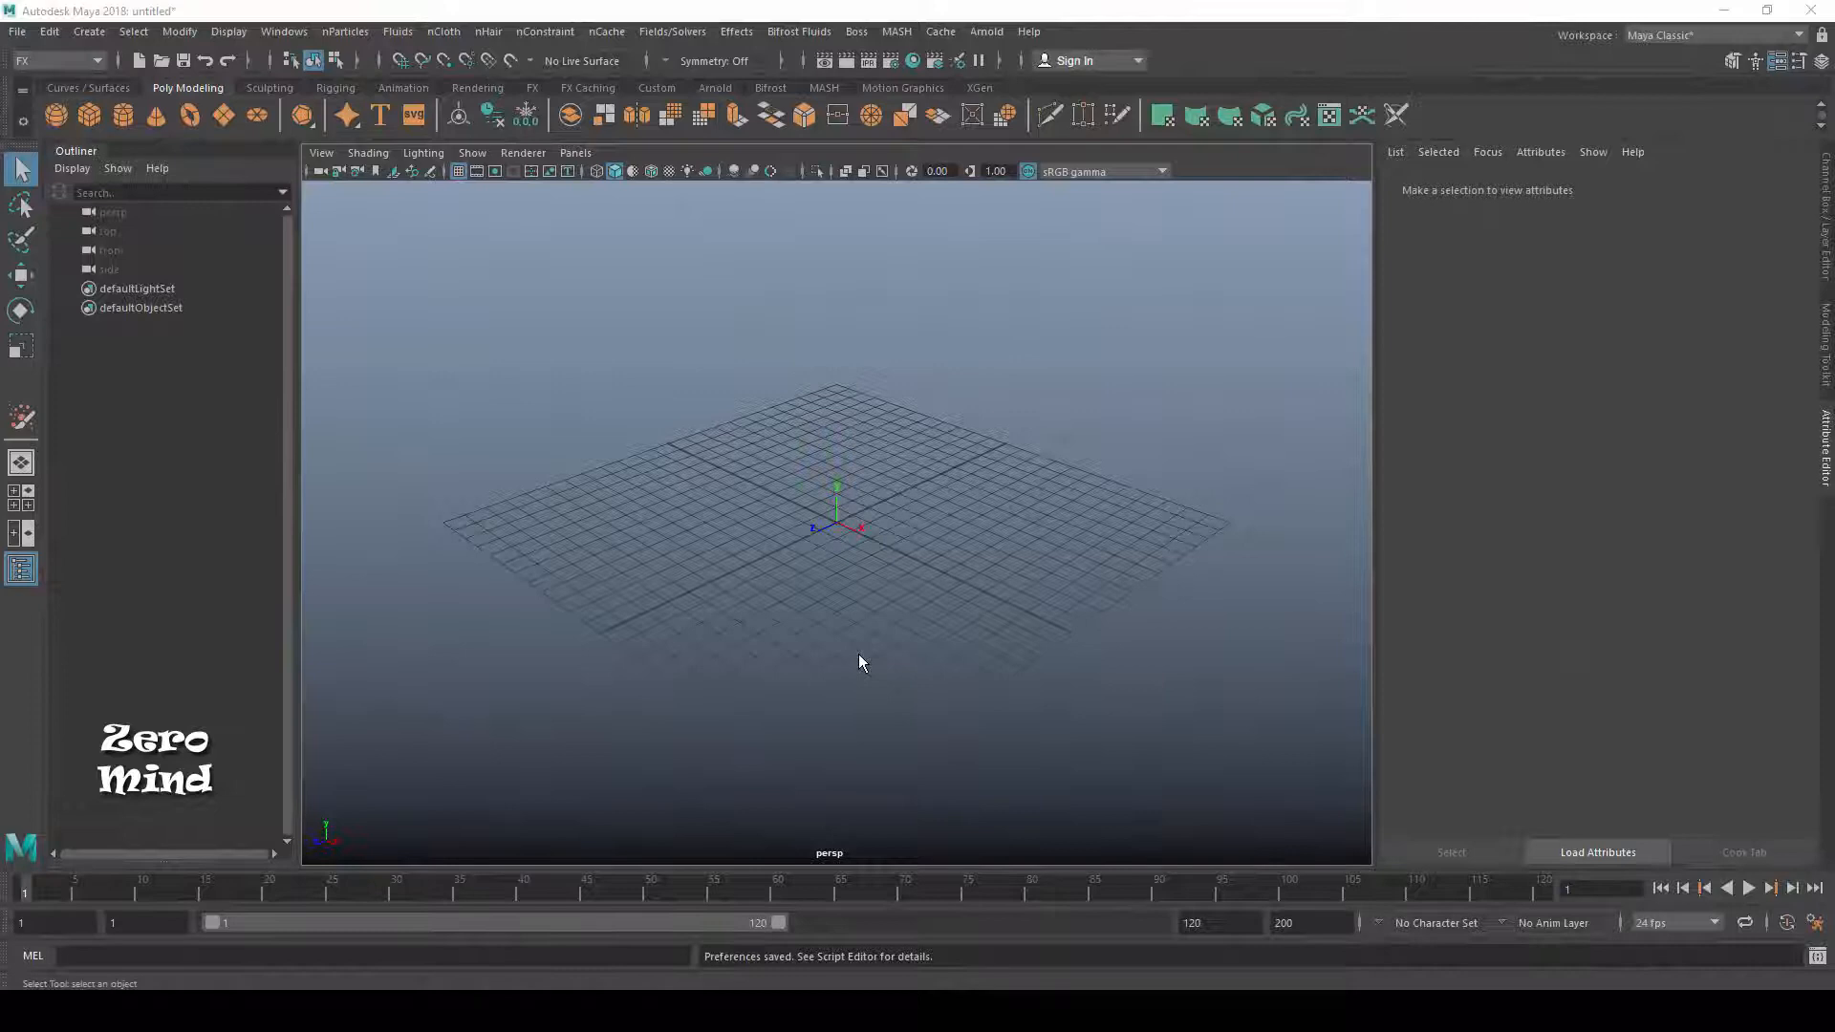
Set the time slider's playback speed to Play every frame in the preferences and save them.
left_click(1813, 923)
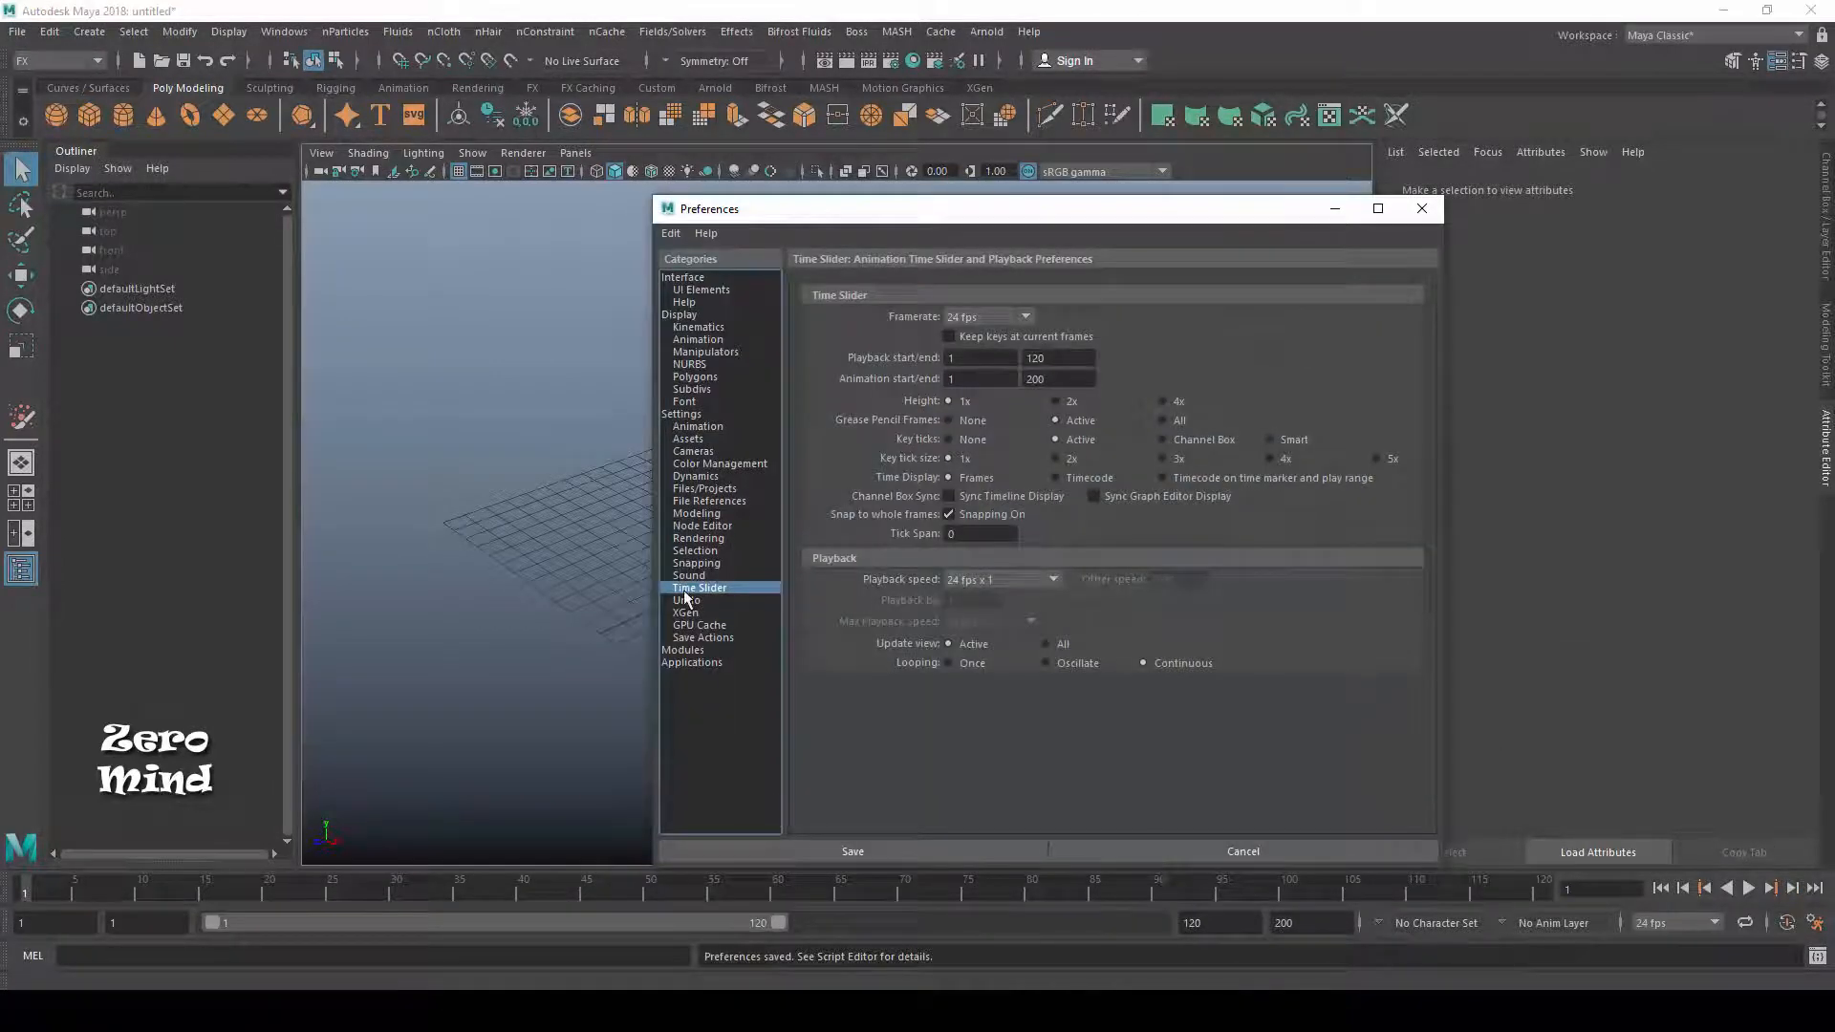
left_click(981, 582)
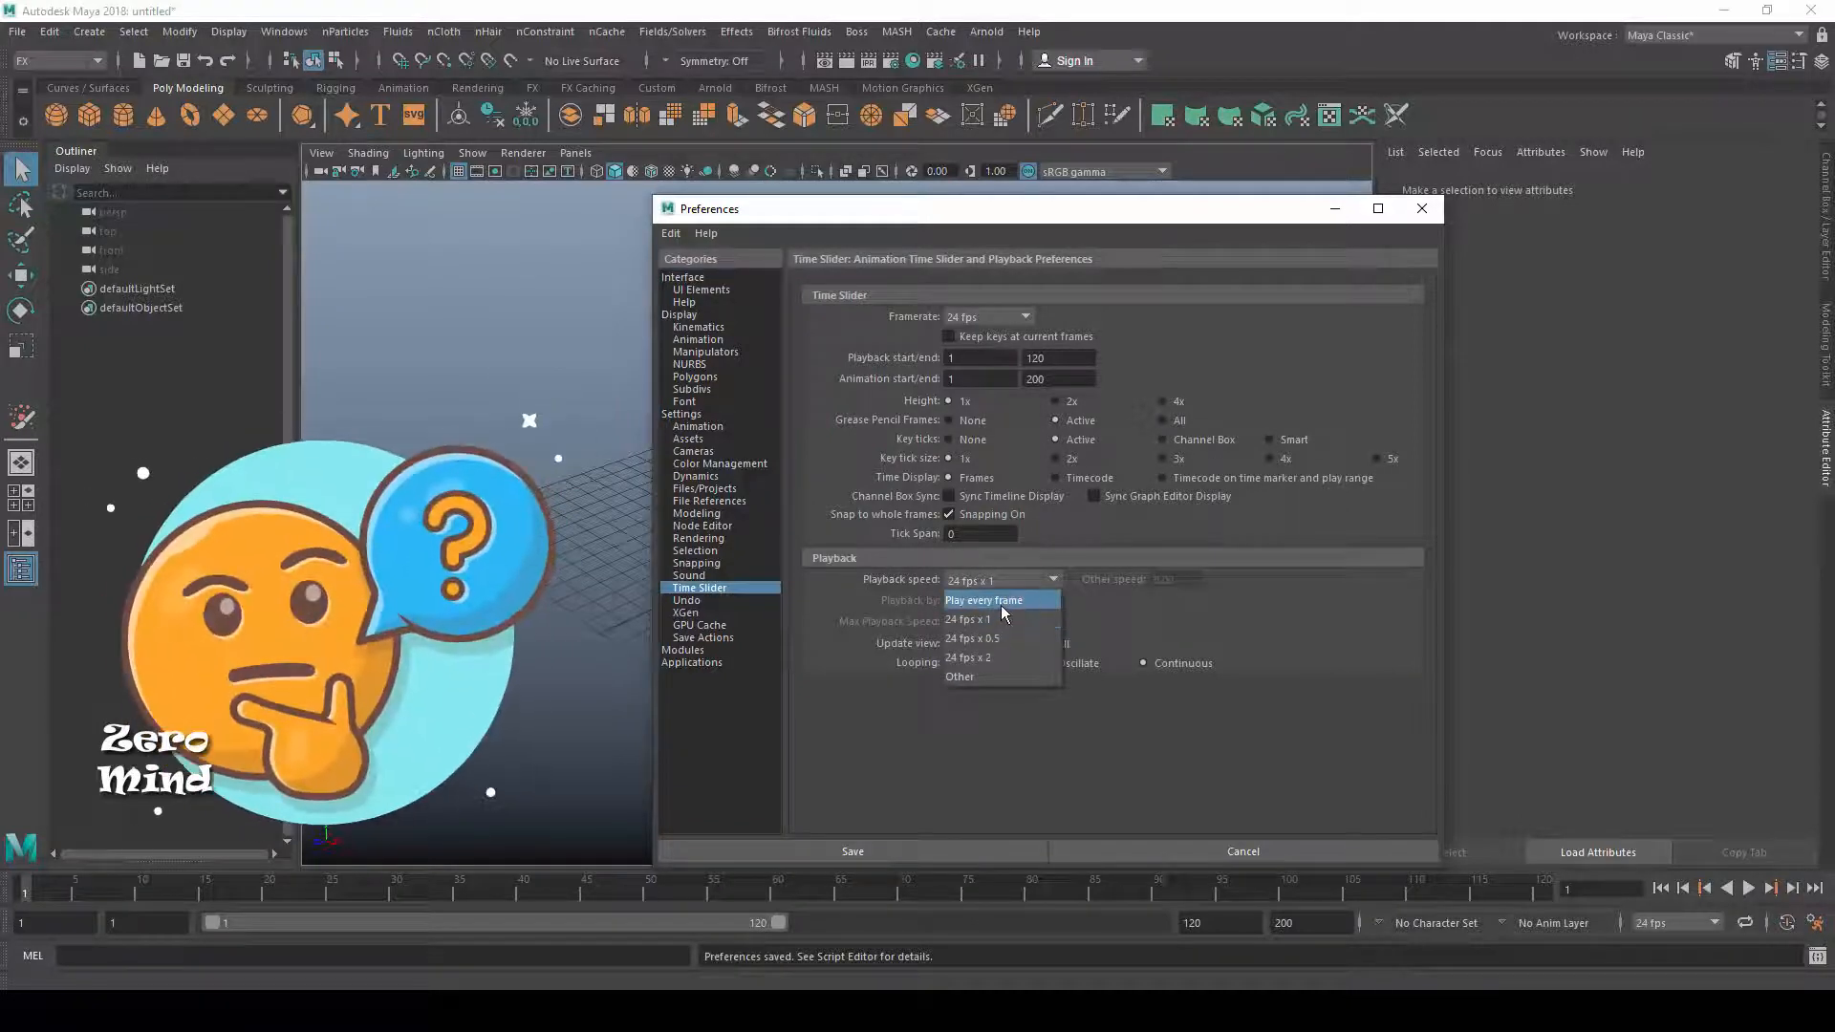
left_click(1000, 604)
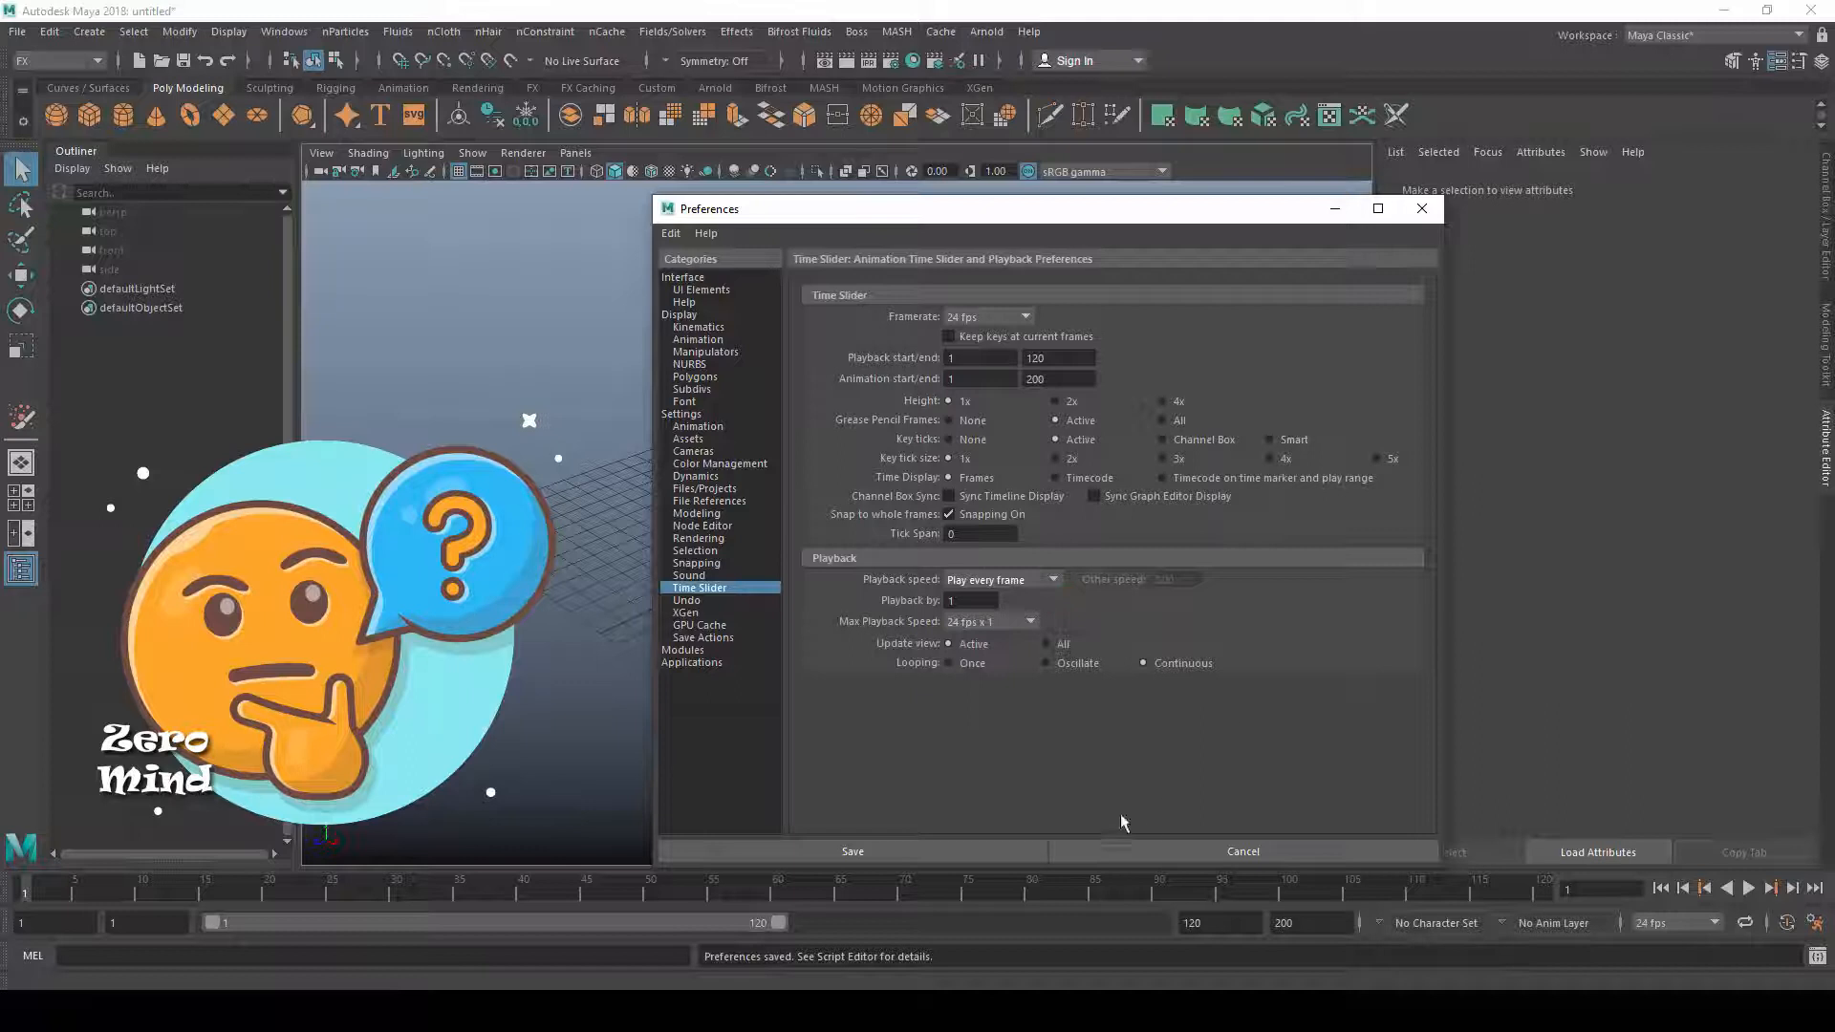
left_click(1008, 848)
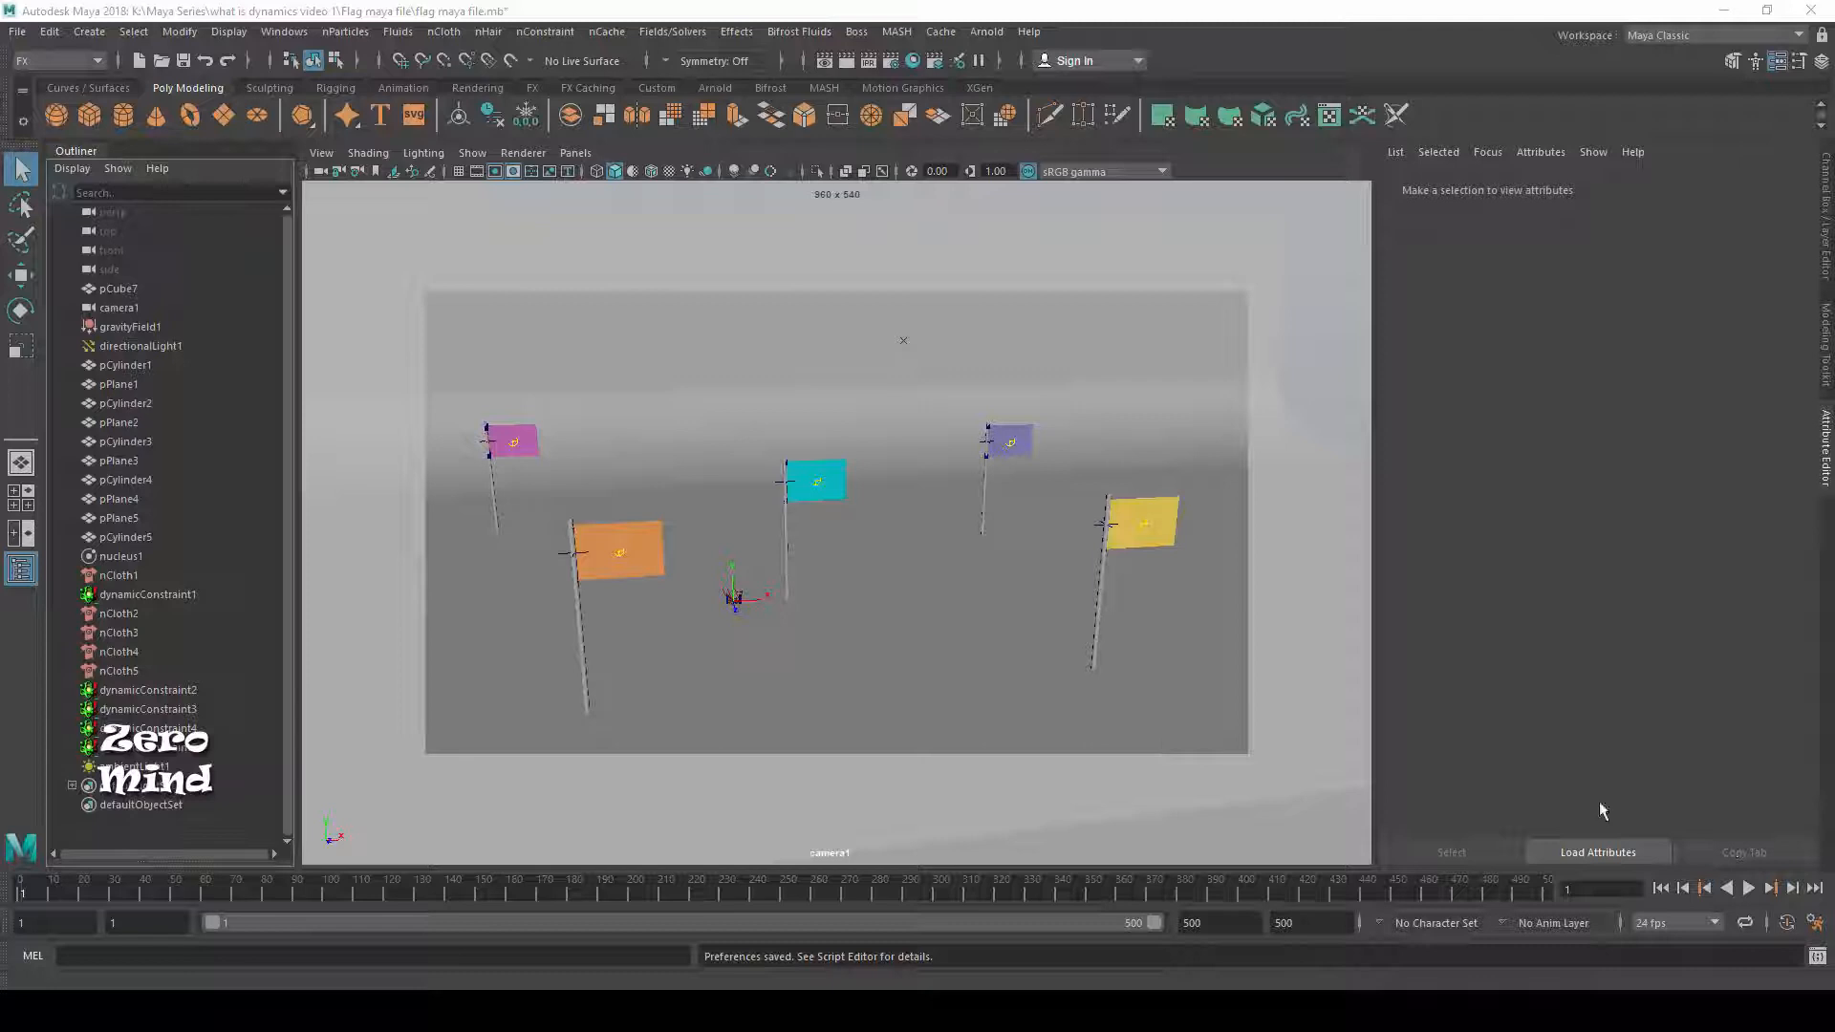
Play the flag cloth simulation briefly, stop it and return to the first frame.
left_click(1752, 885)
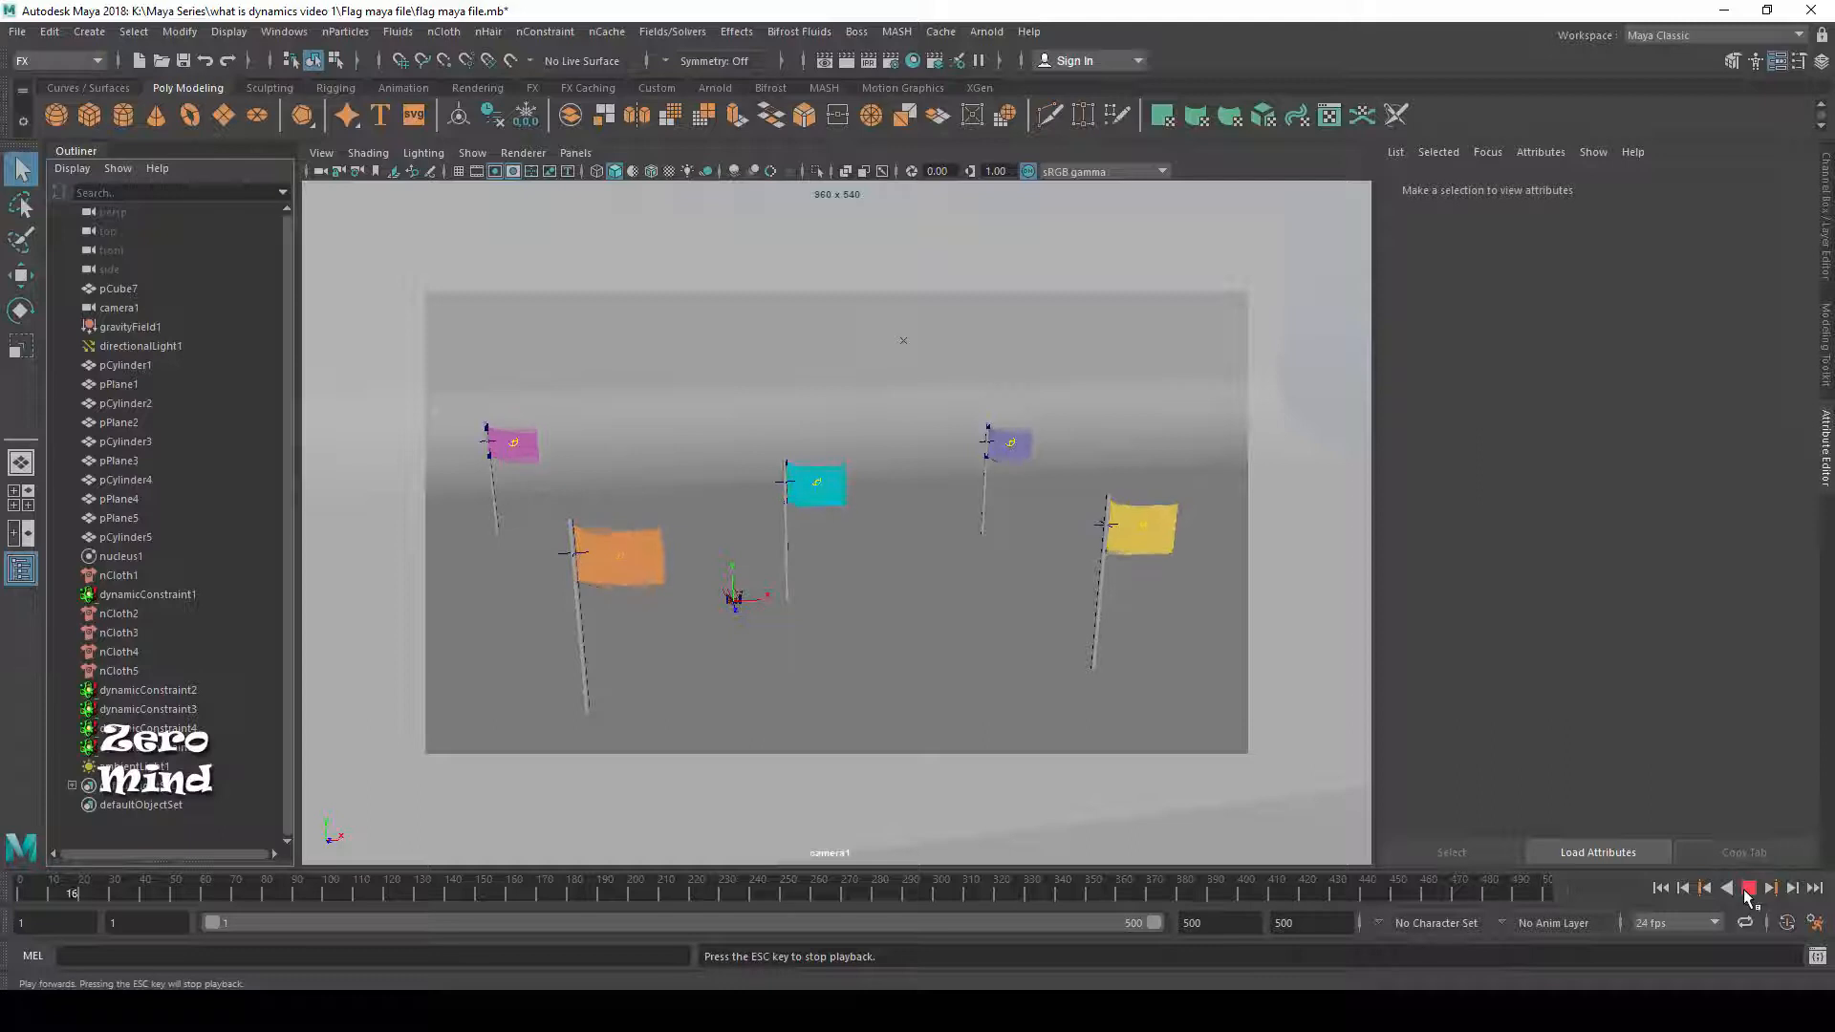
left_click(1745, 888)
left_click(1661, 888)
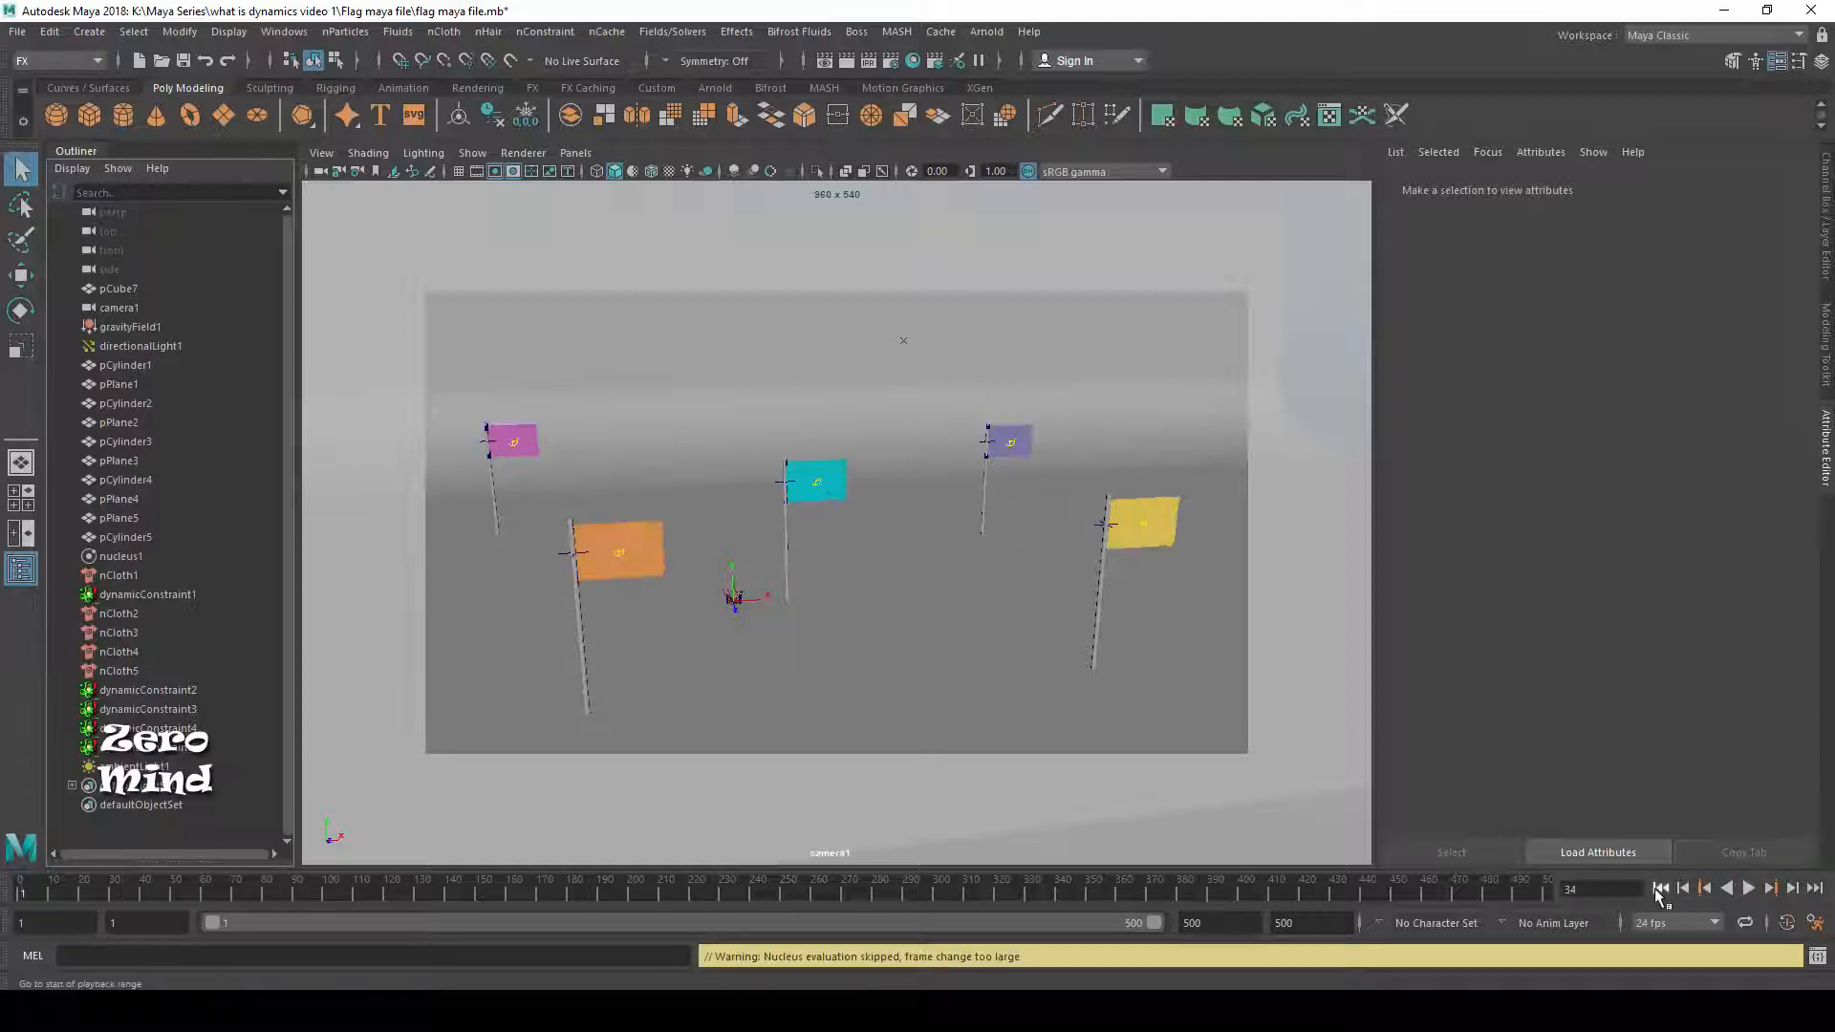
Turn on the Frame Rate heads-up display and play the flag simulation to check its playback rate.
left_click(230, 36)
mouse_move(256, 105)
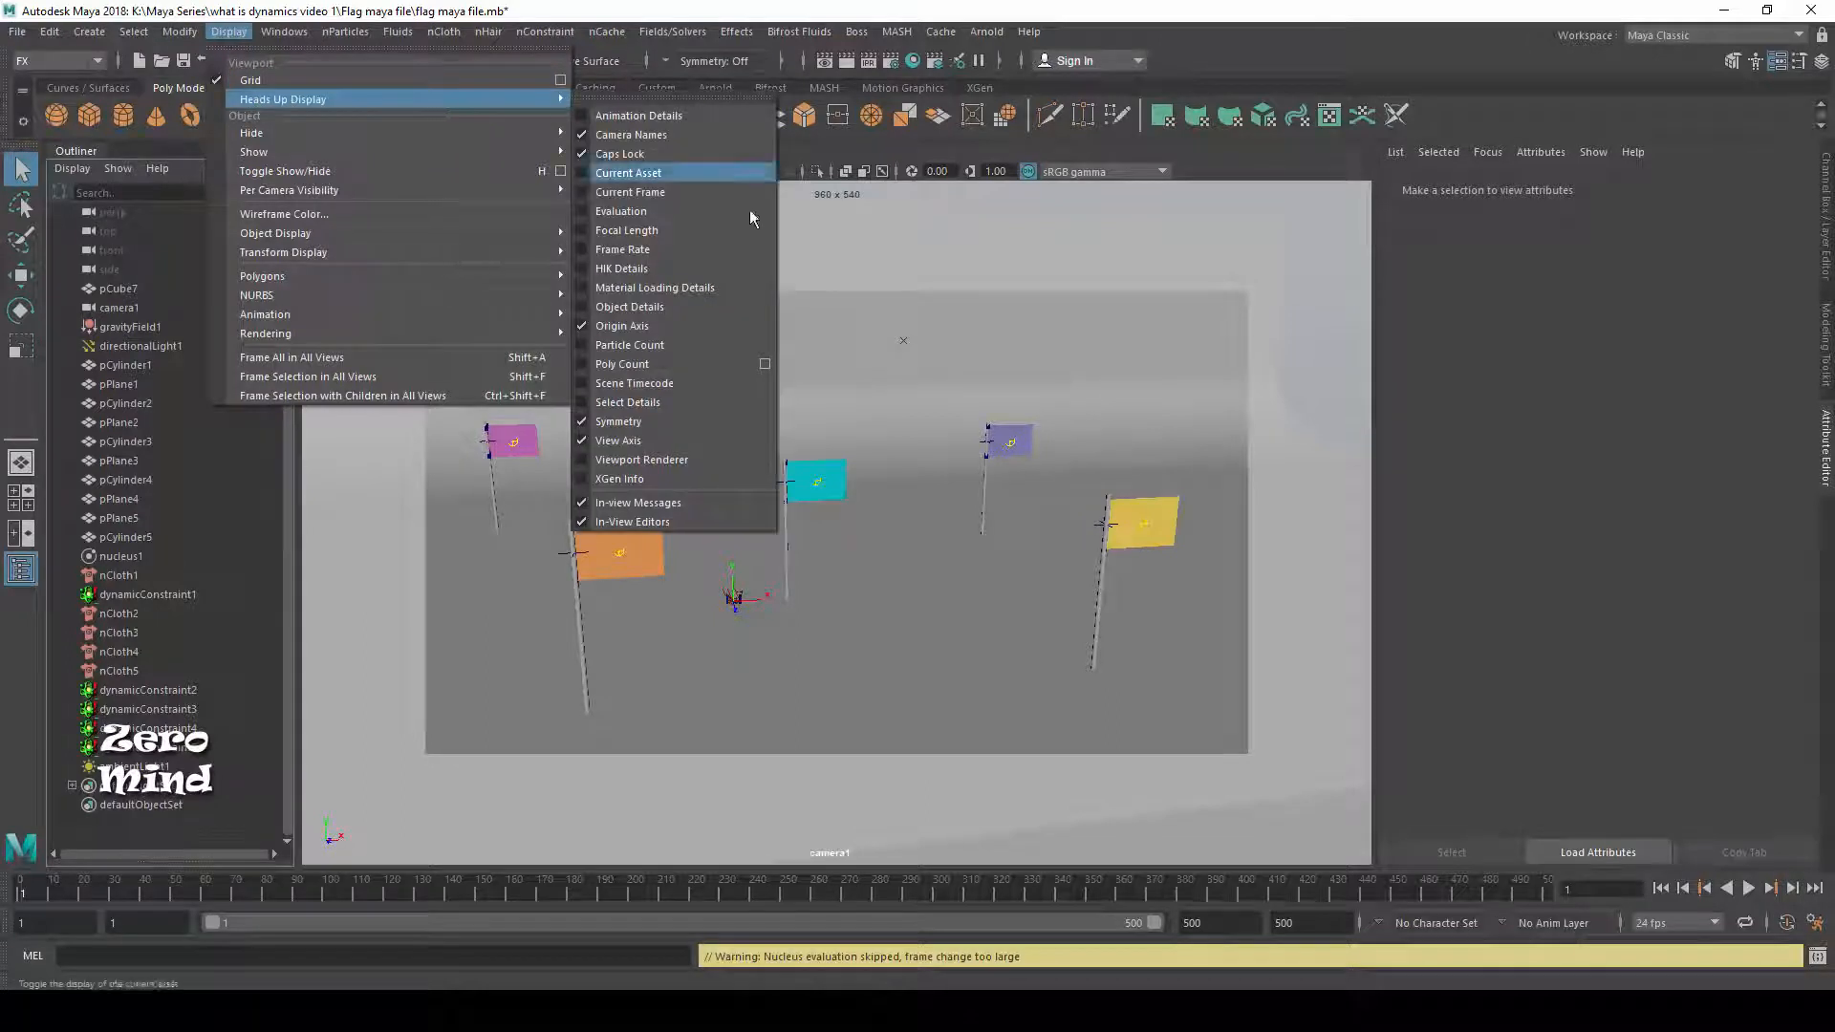
left_click(583, 250)
left_click(1750, 889)
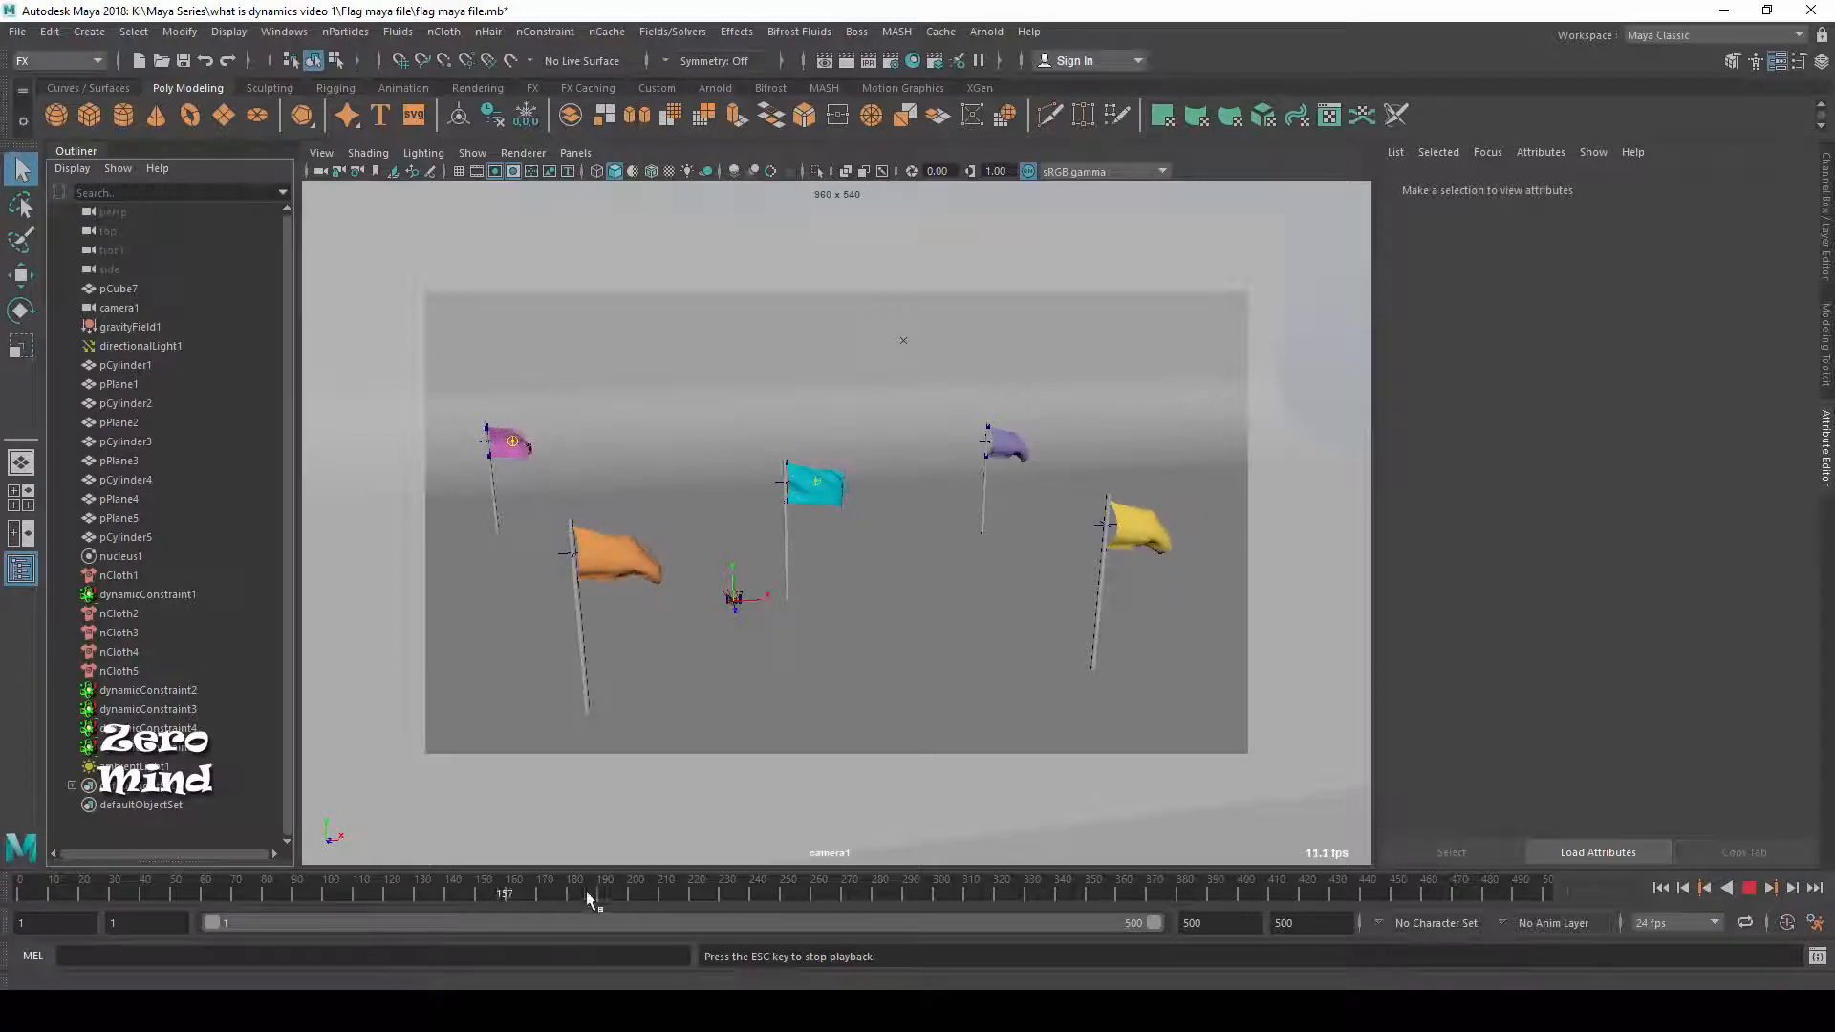
left_click(1747, 887)
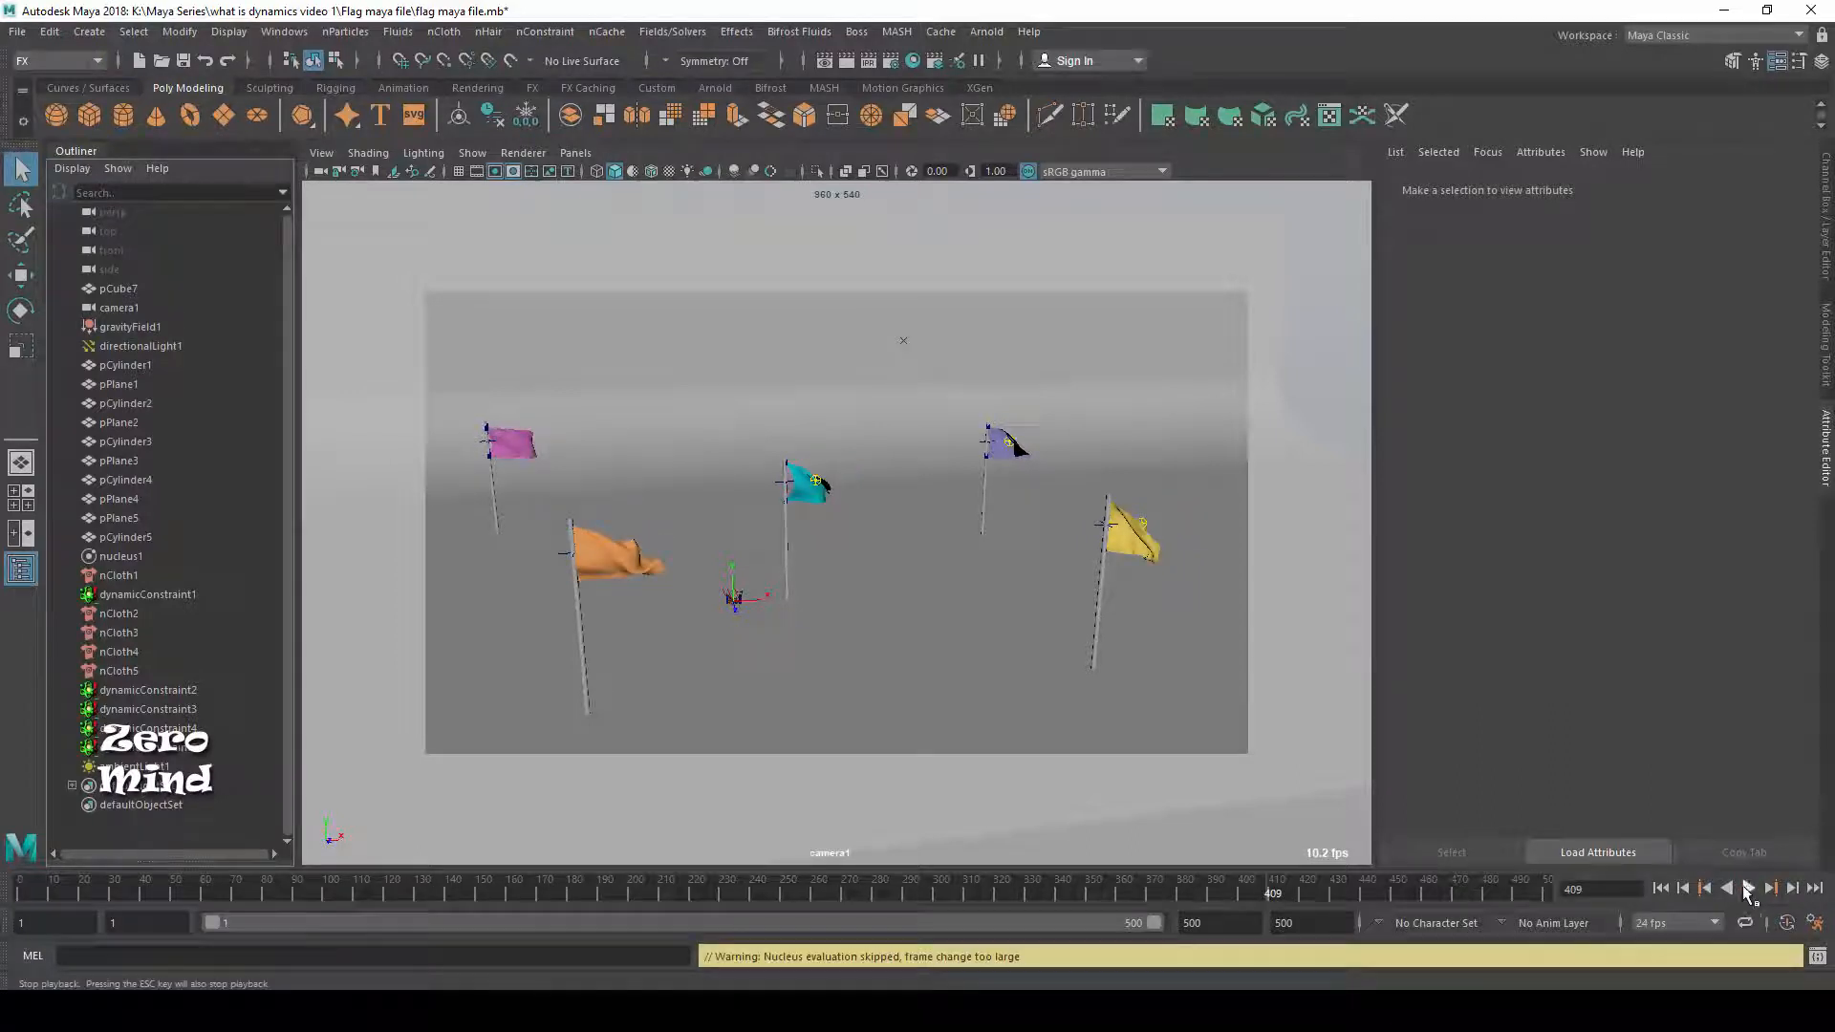
Switch the playback speed to Play Every Frame, Max Real-time and replay the flag simulation.
left_click(1200, 891)
right_click(1200, 891)
mouse_move(1280, 749)
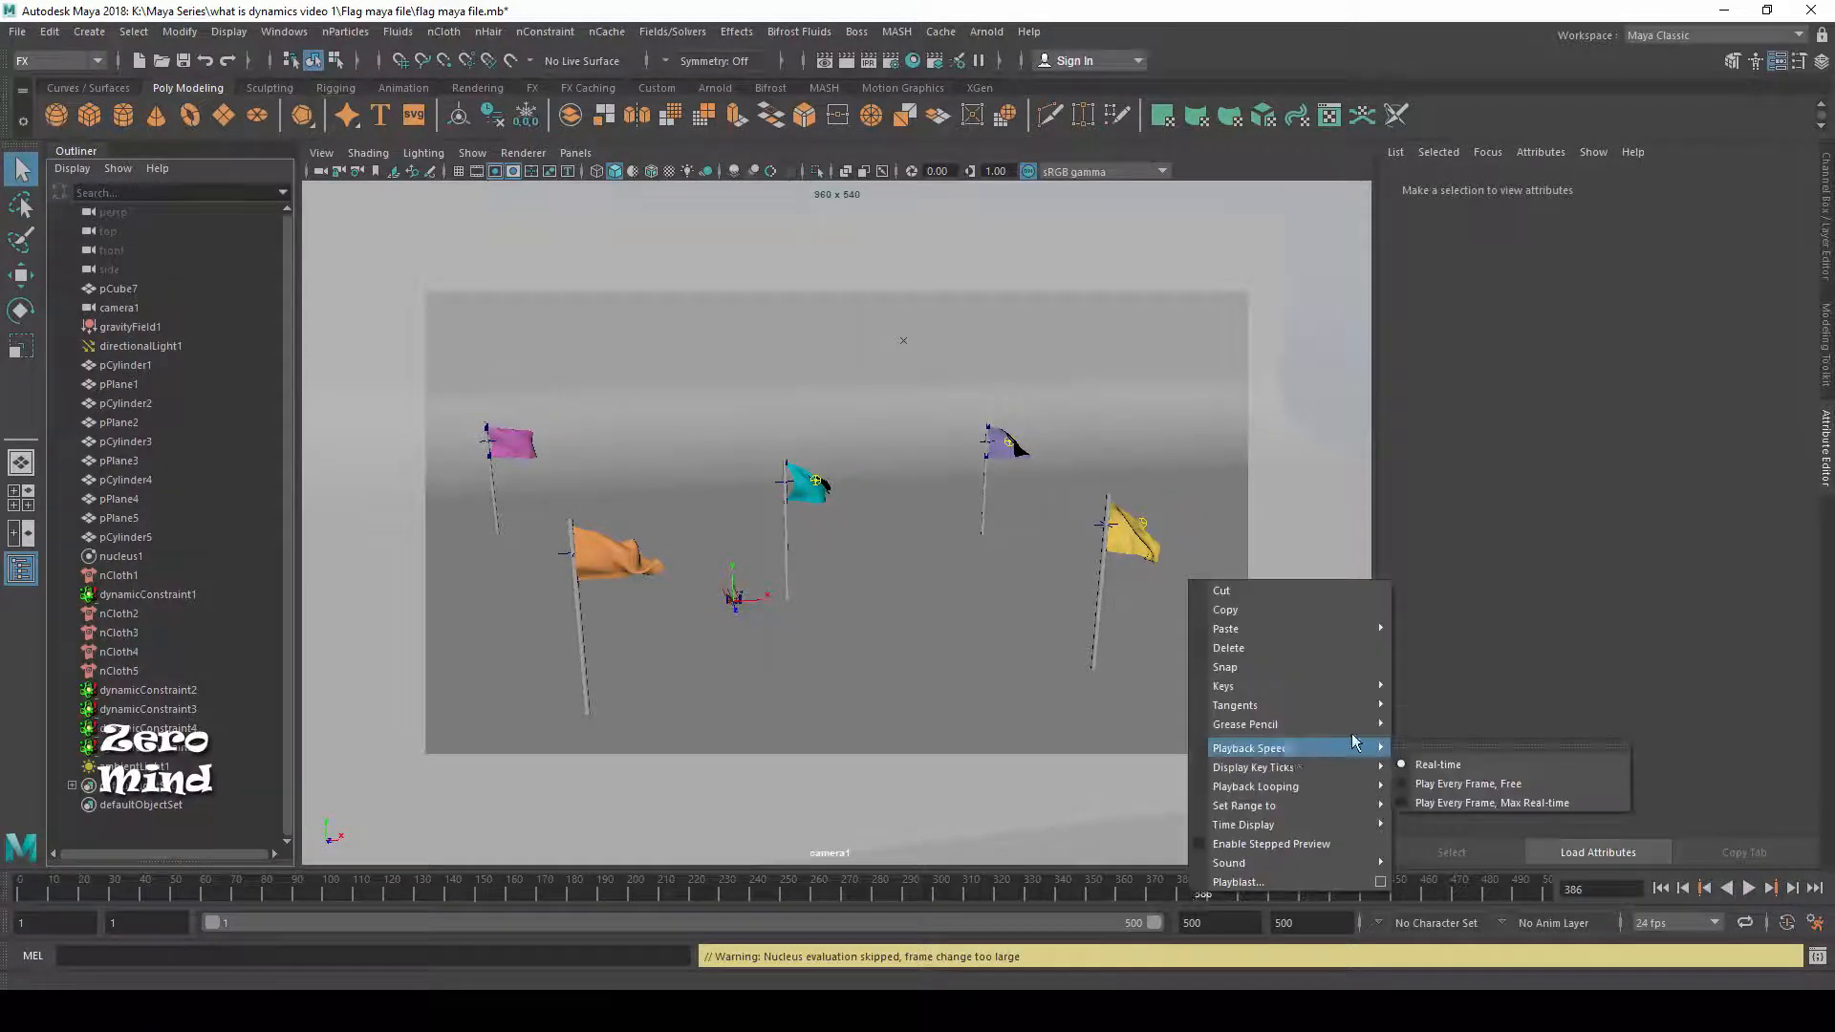
left_click(1500, 803)
left_click(1749, 886)
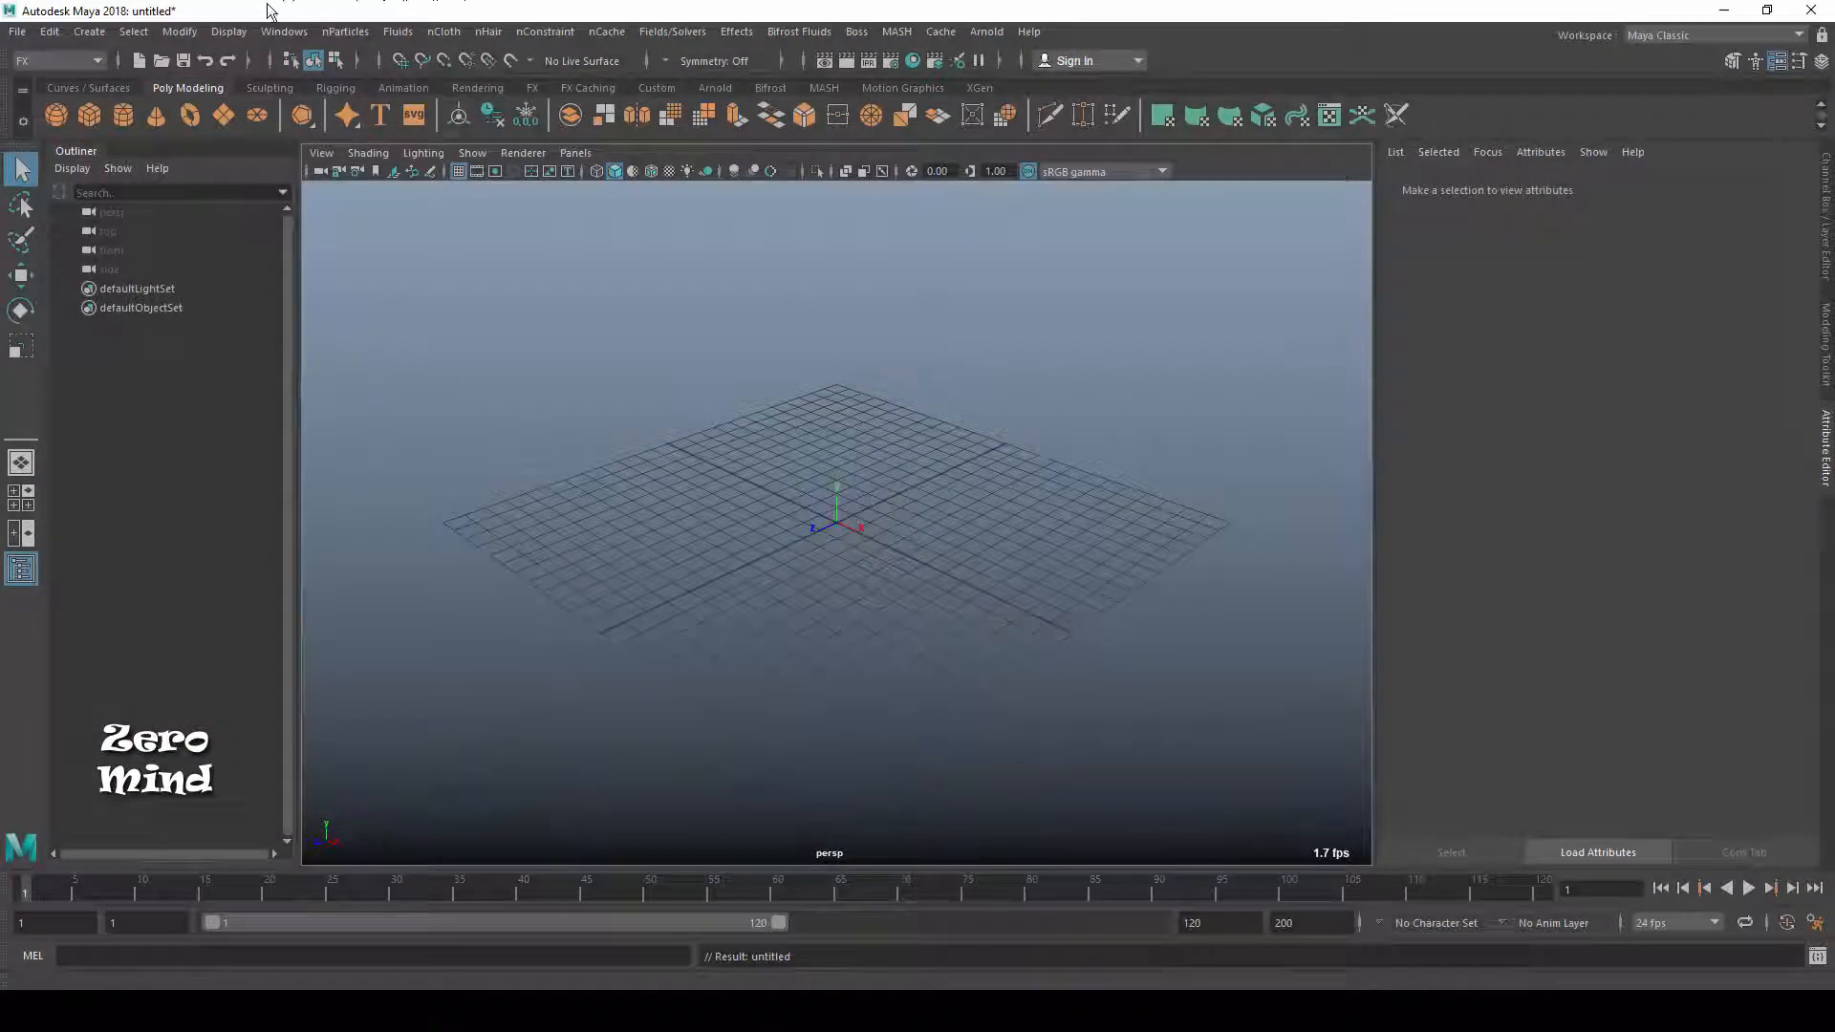
Turn on the Particle Count heads-up display and show the Count attributes of nParticleShape1.
left_click(234, 34)
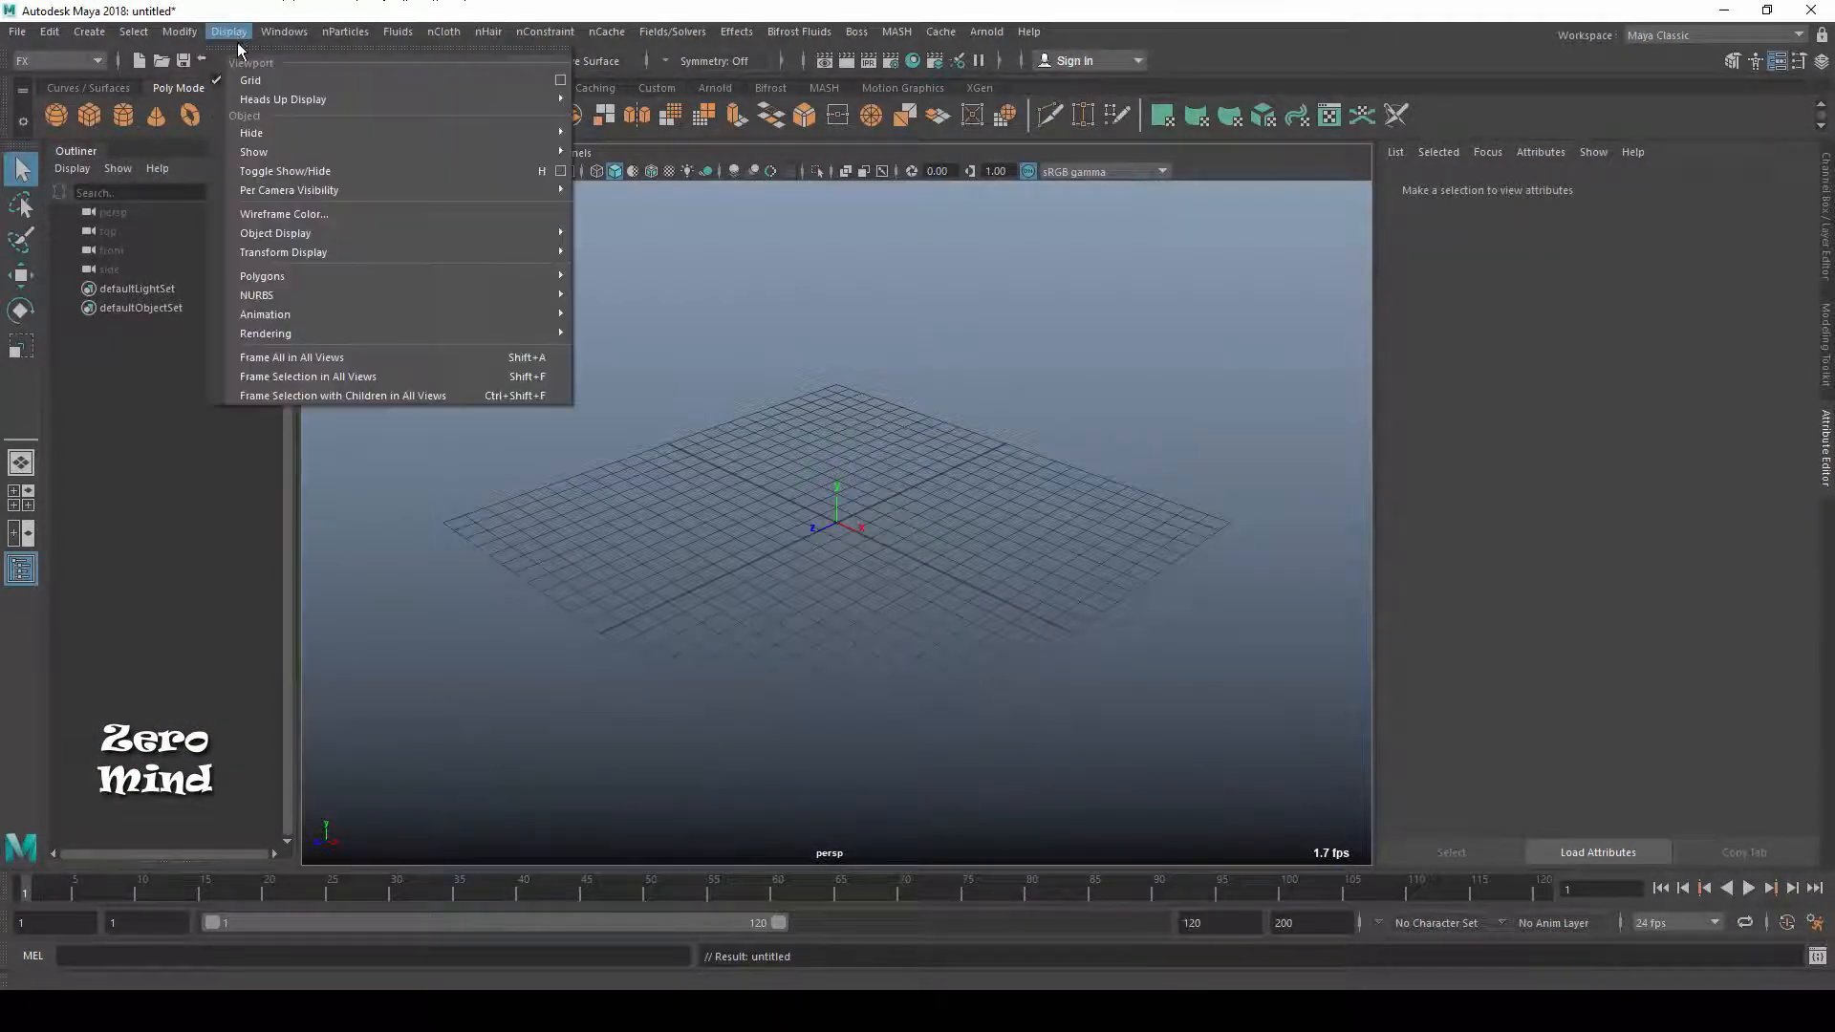
mouse_move(270, 100)
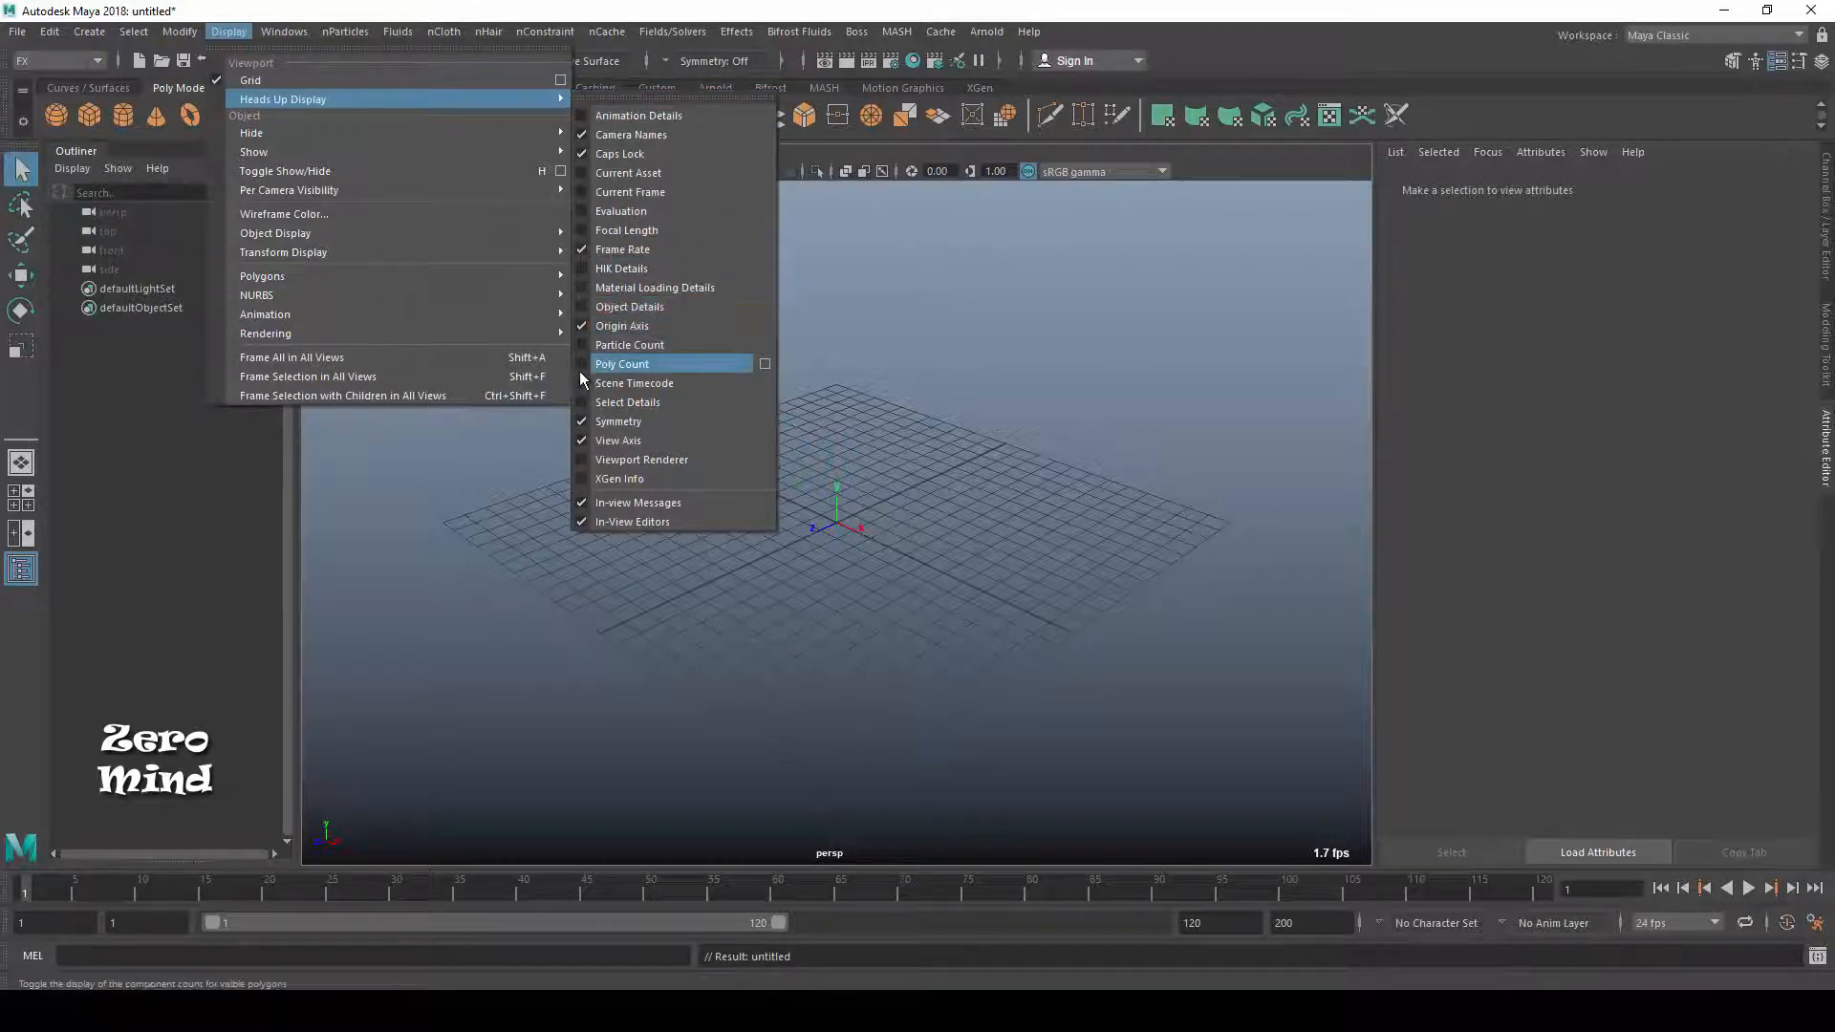
left_click(585, 344)
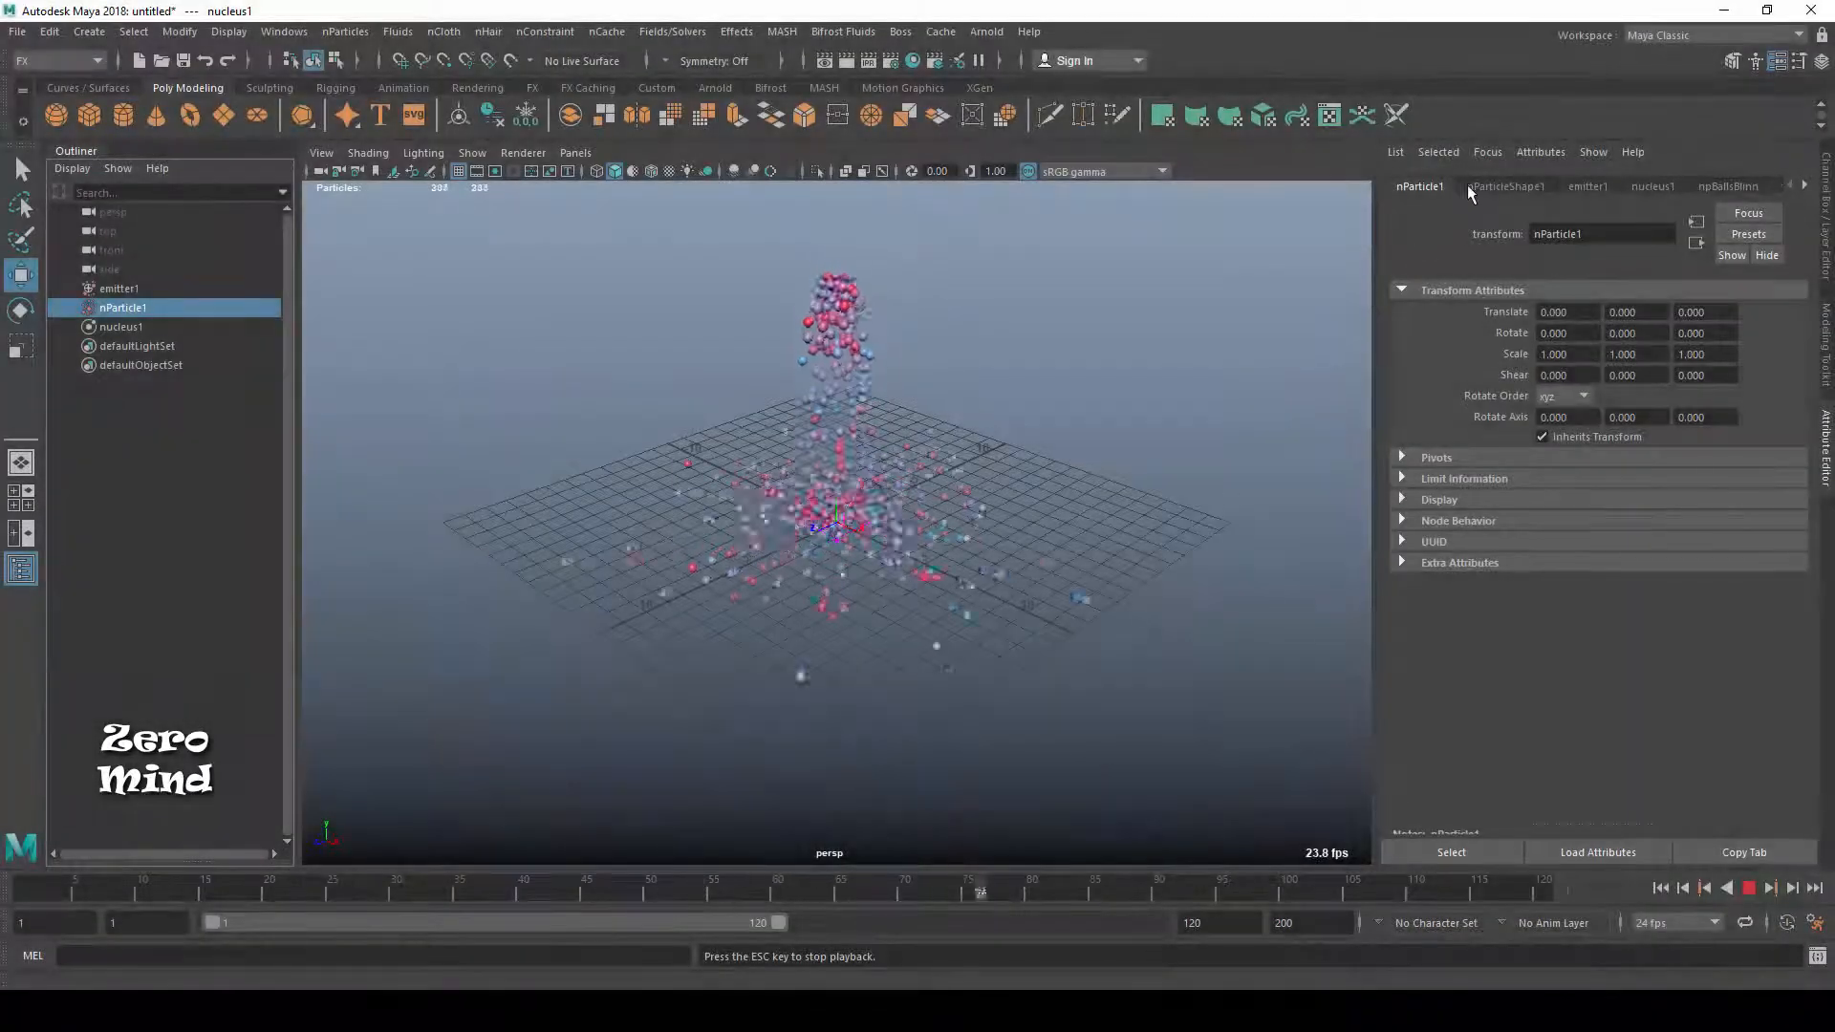
left_click(1505, 186)
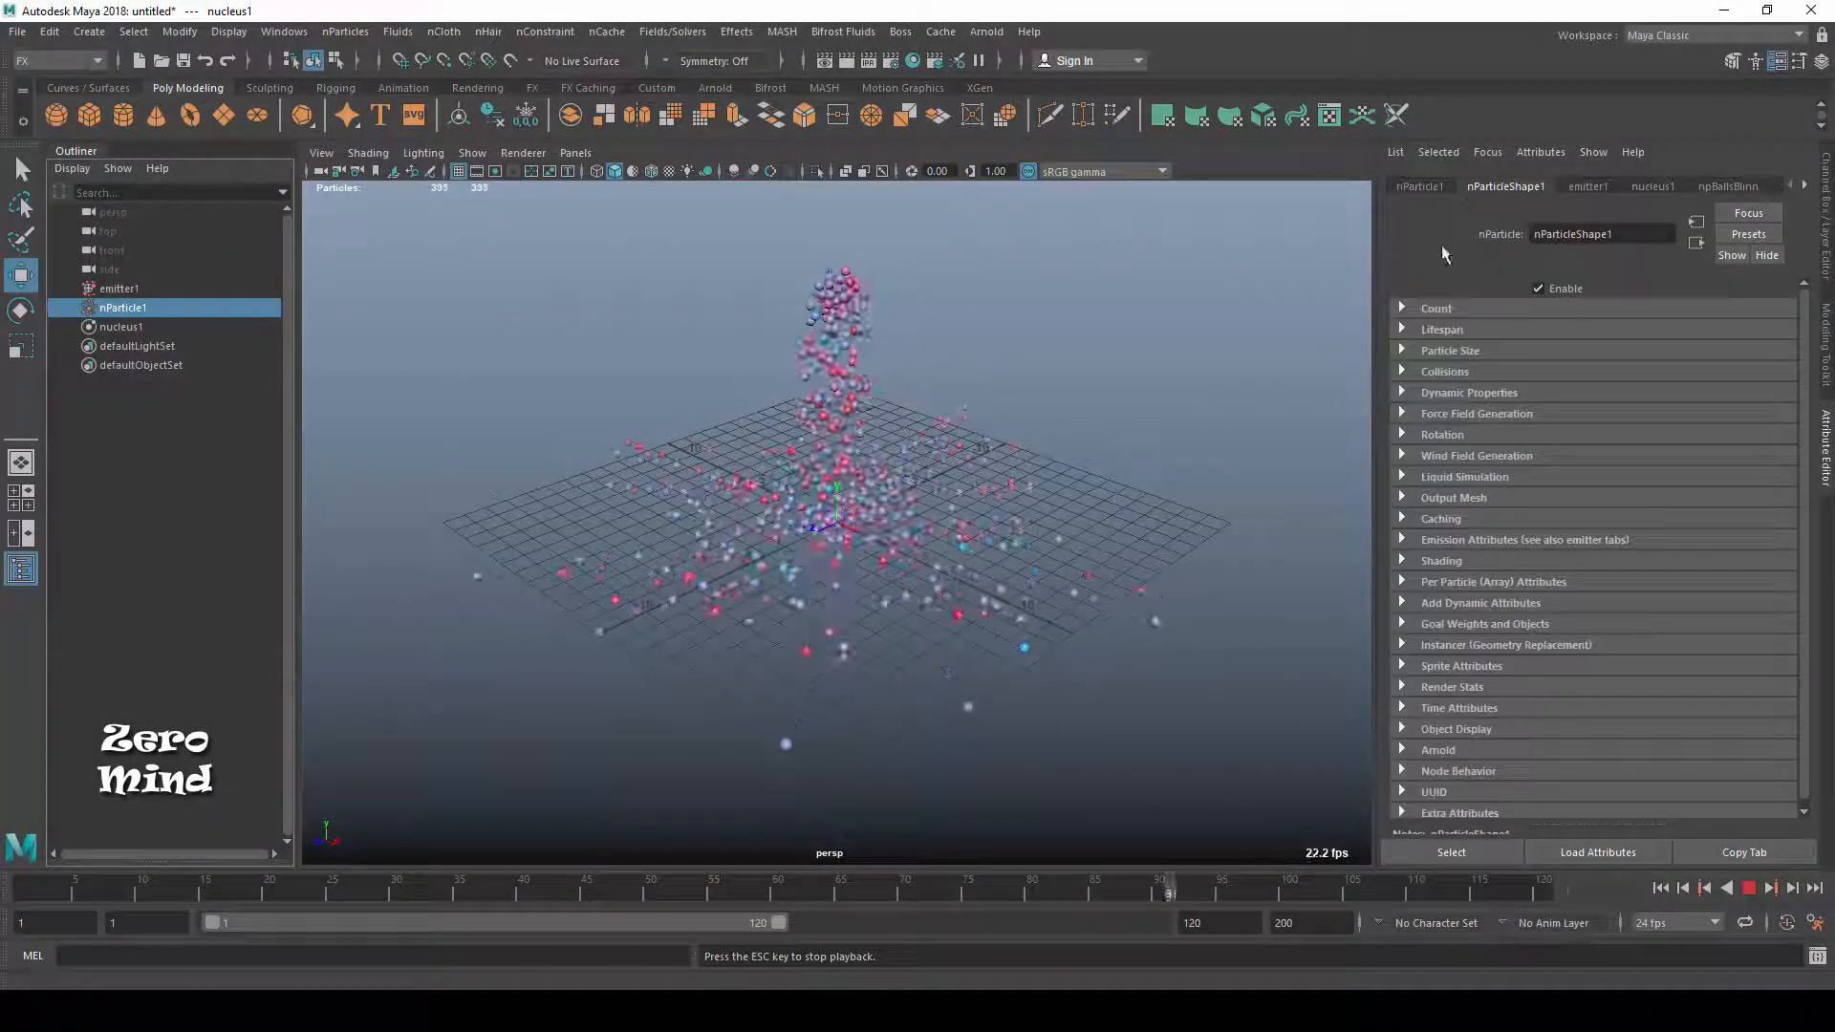
left_click(1401, 307)
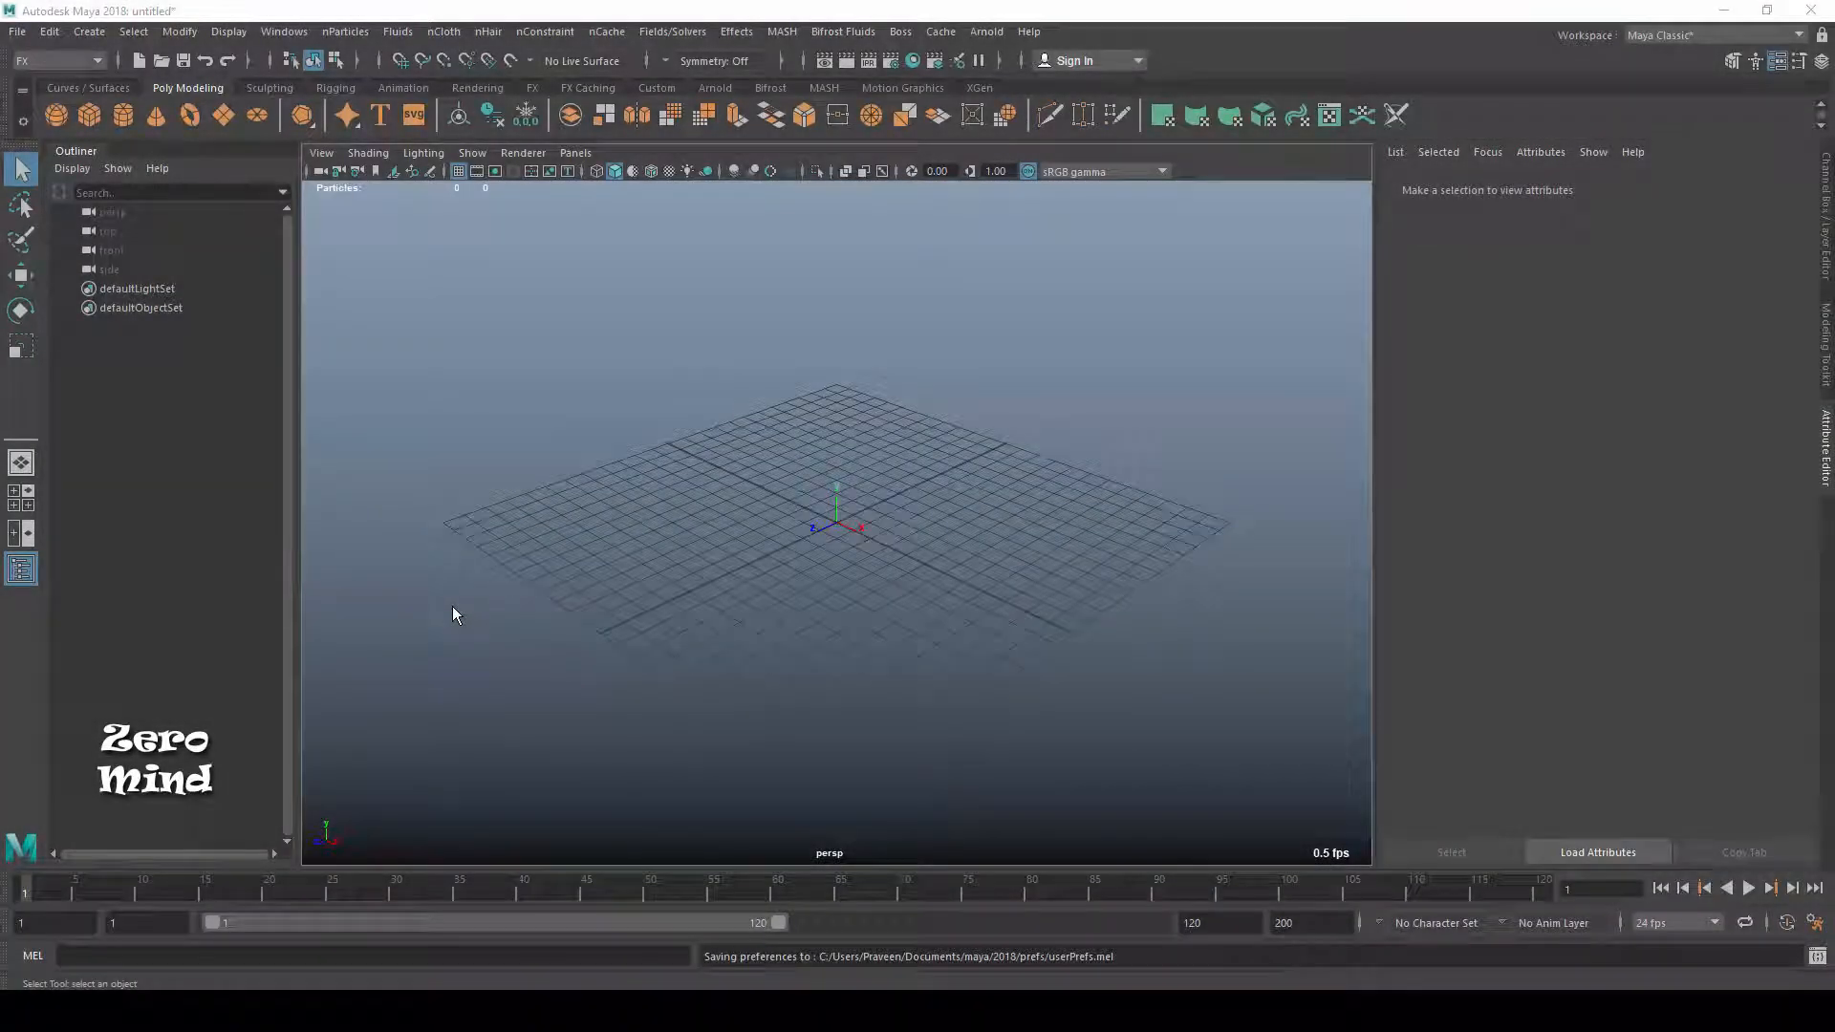
Show the perspective grid numbers on the axes through the grid options and return to the single perspective view.
key("space")
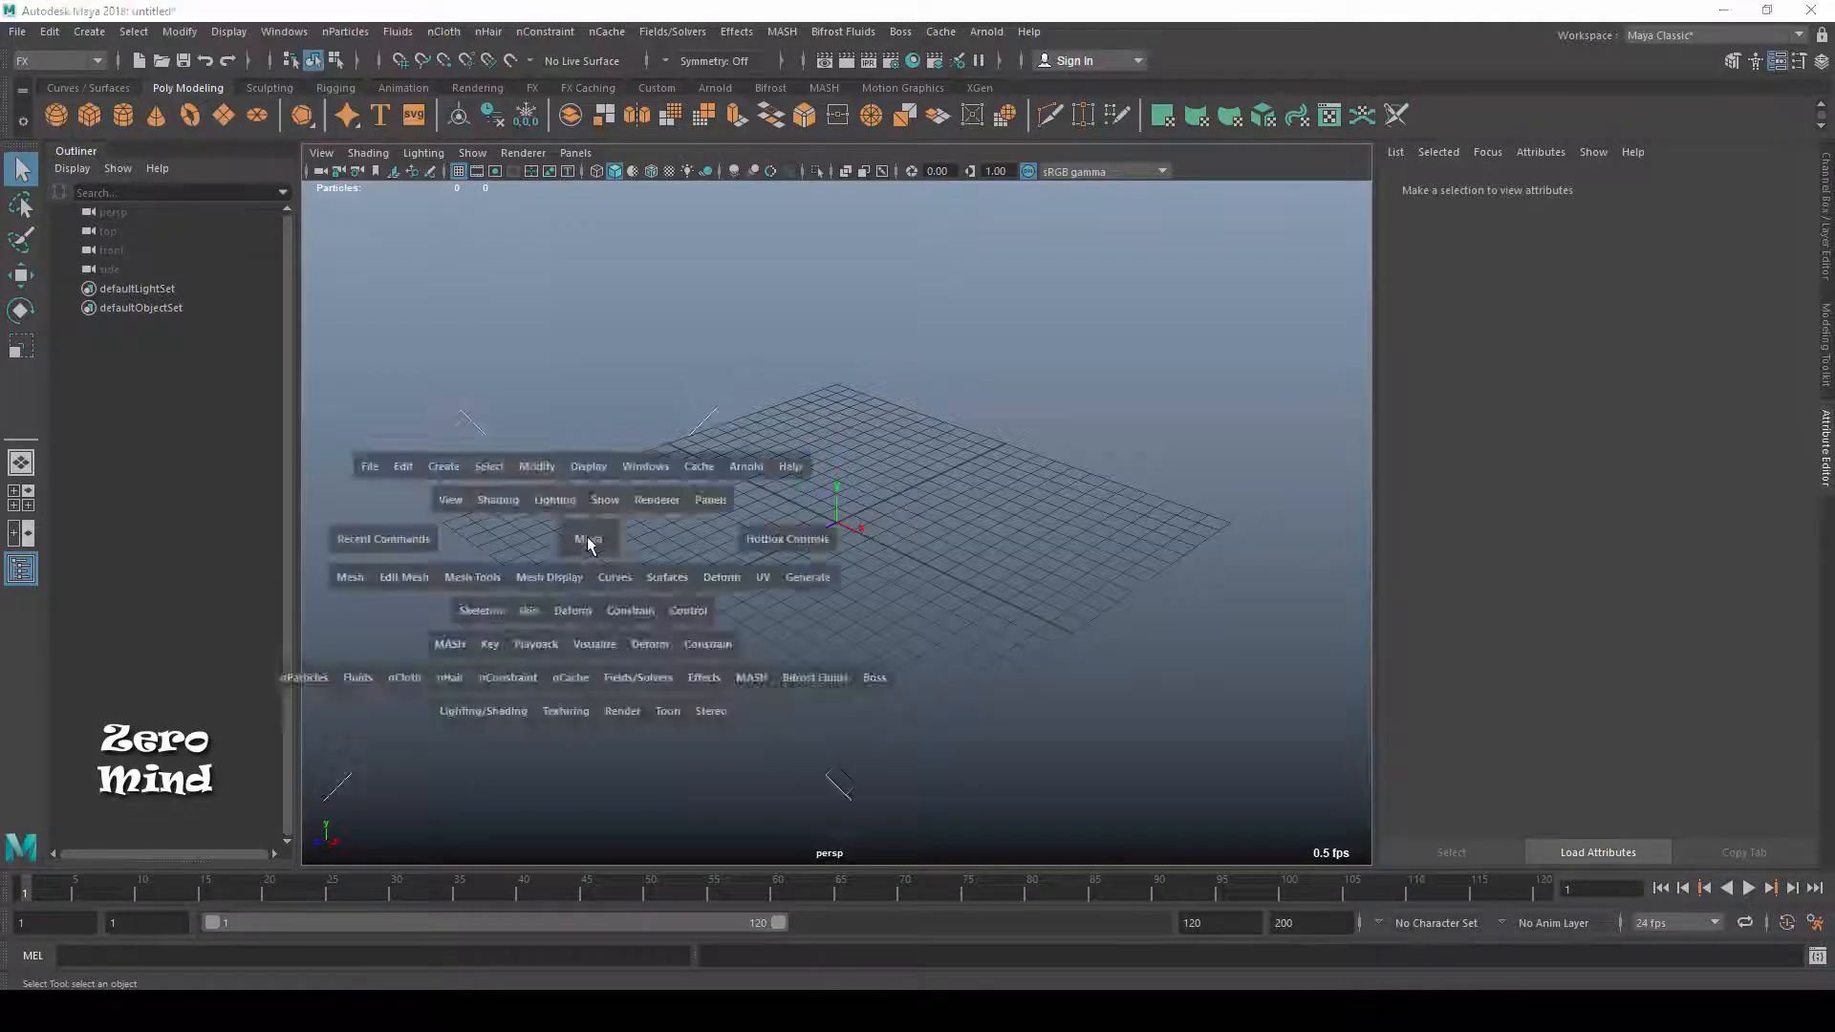
left_click(228, 32)
left_click(560, 80)
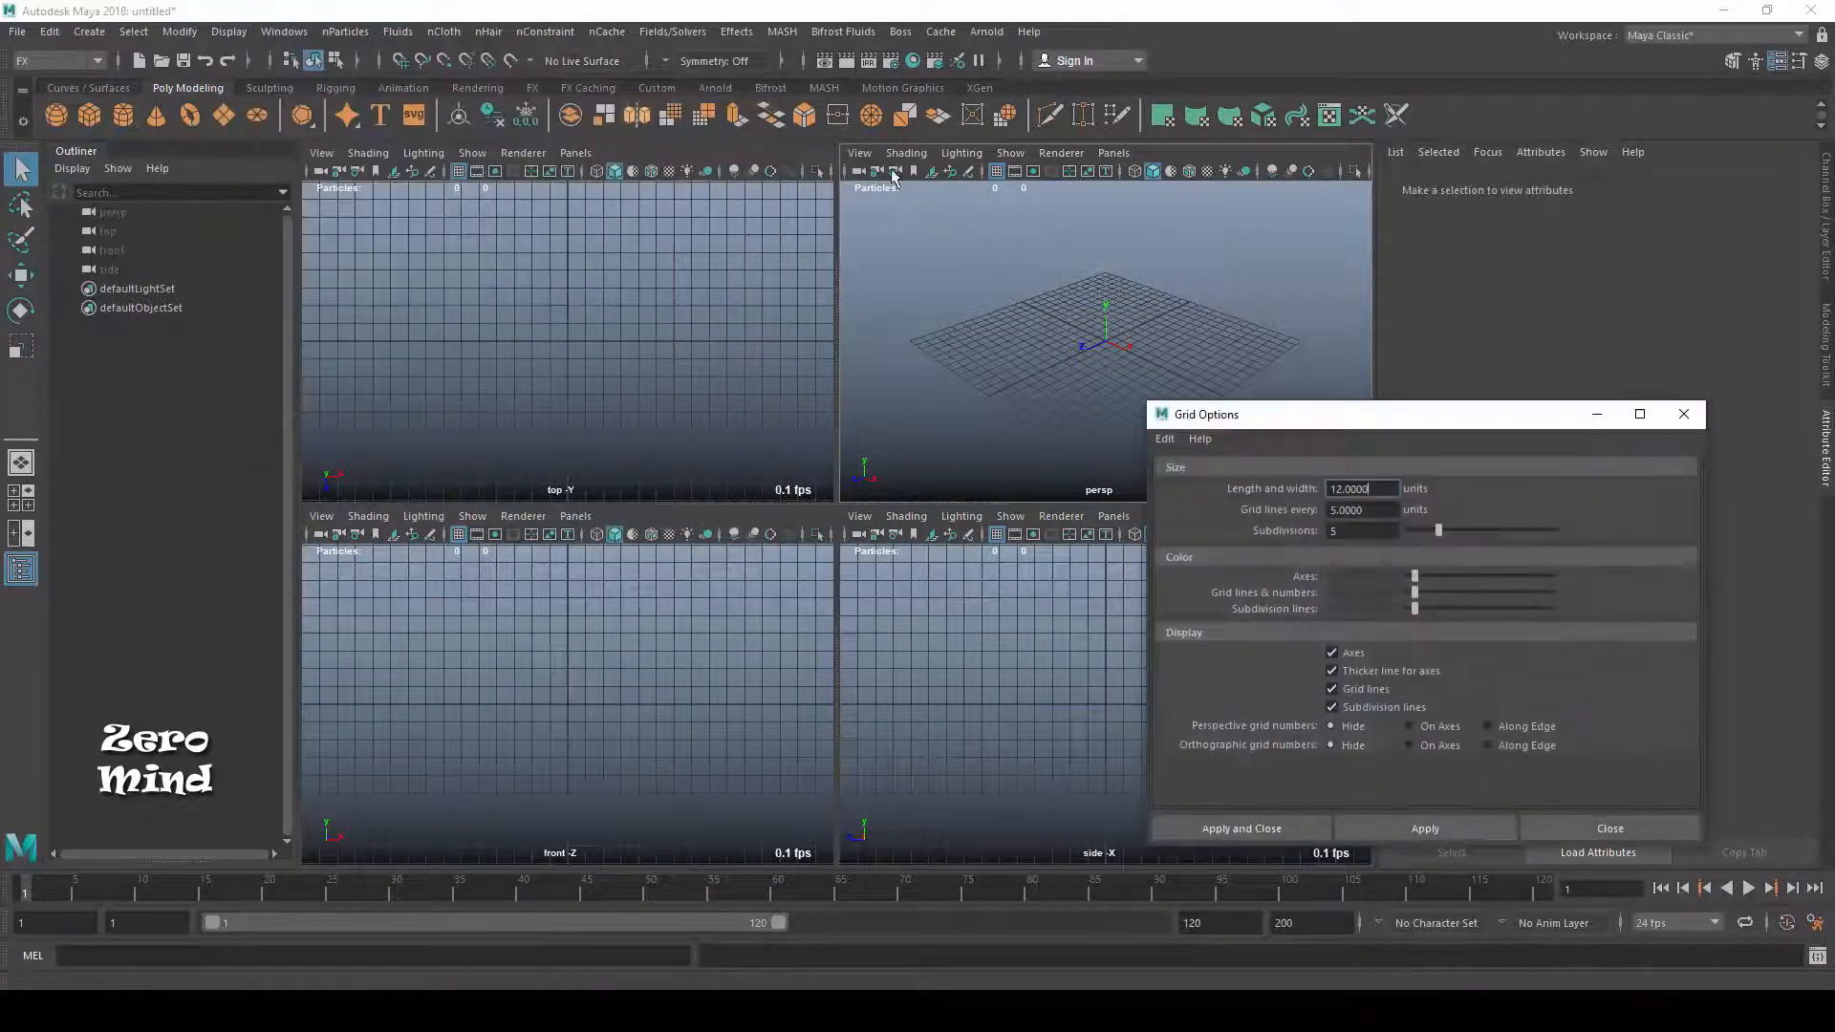
left_click(1441, 827)
left_click(1578, 839)
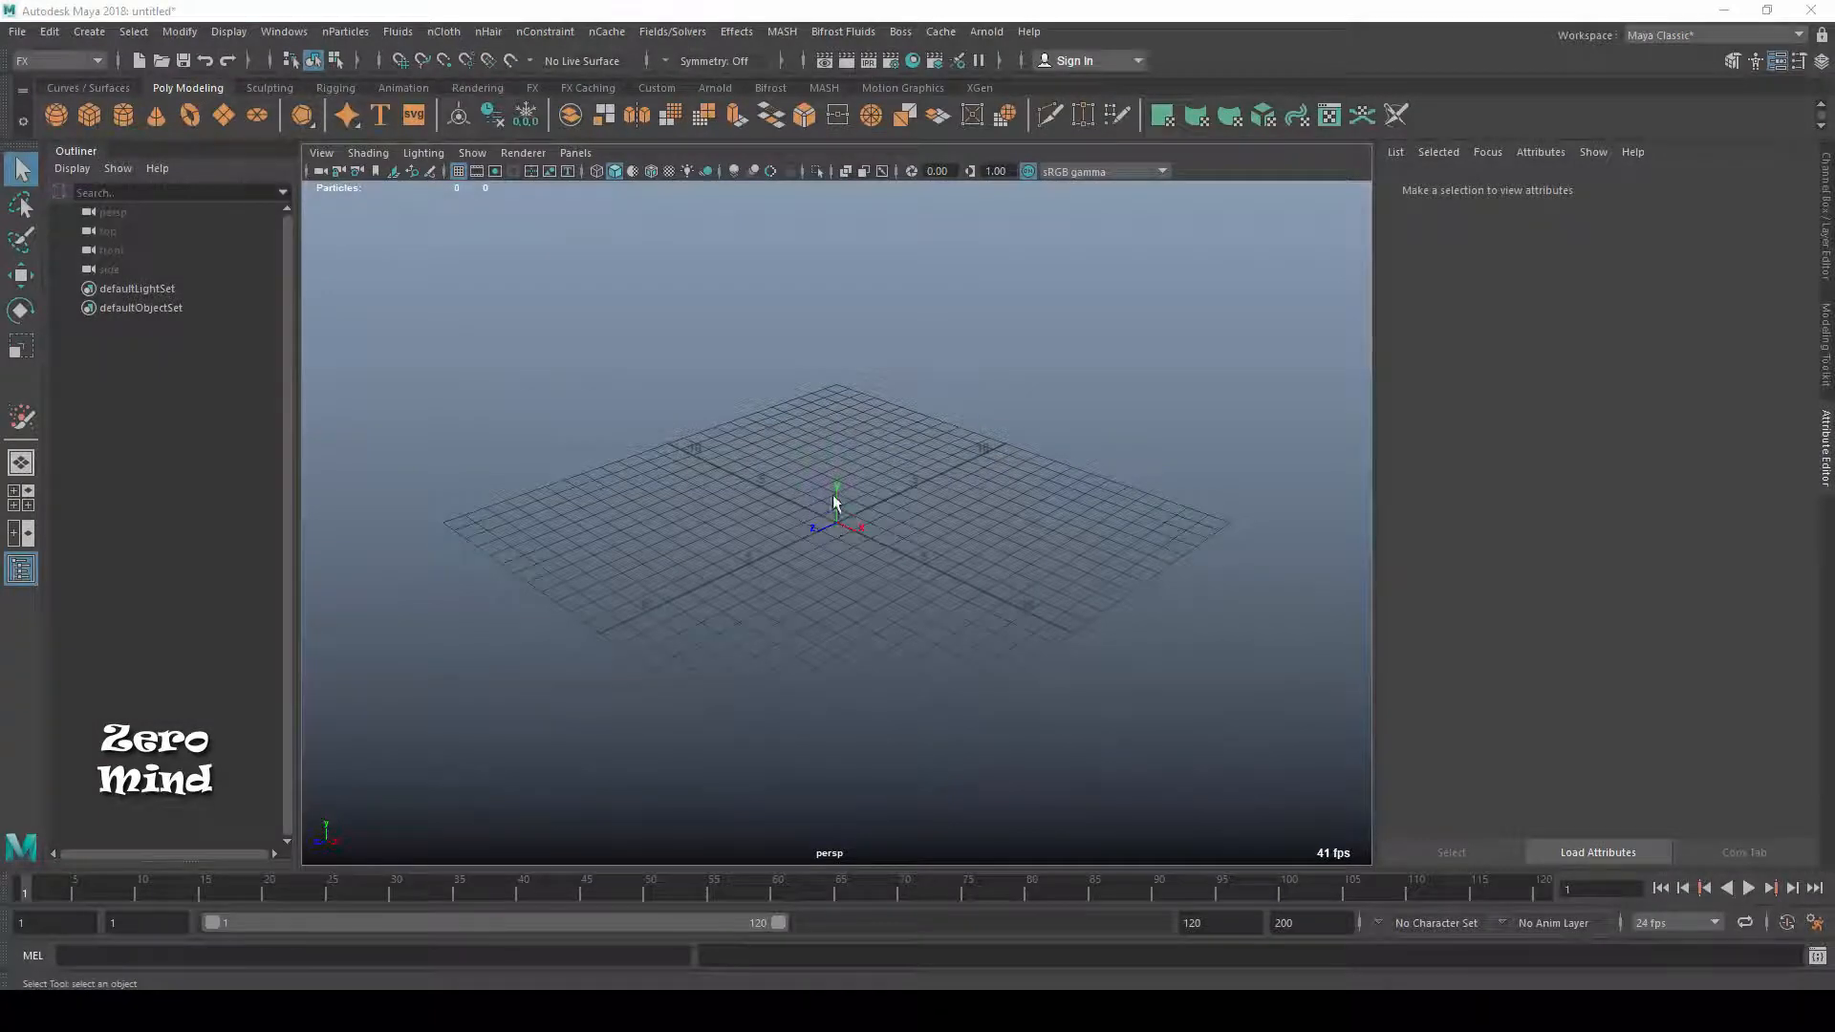
Open the nParticle Tool options and name the particle object abc.
left_click(345, 31)
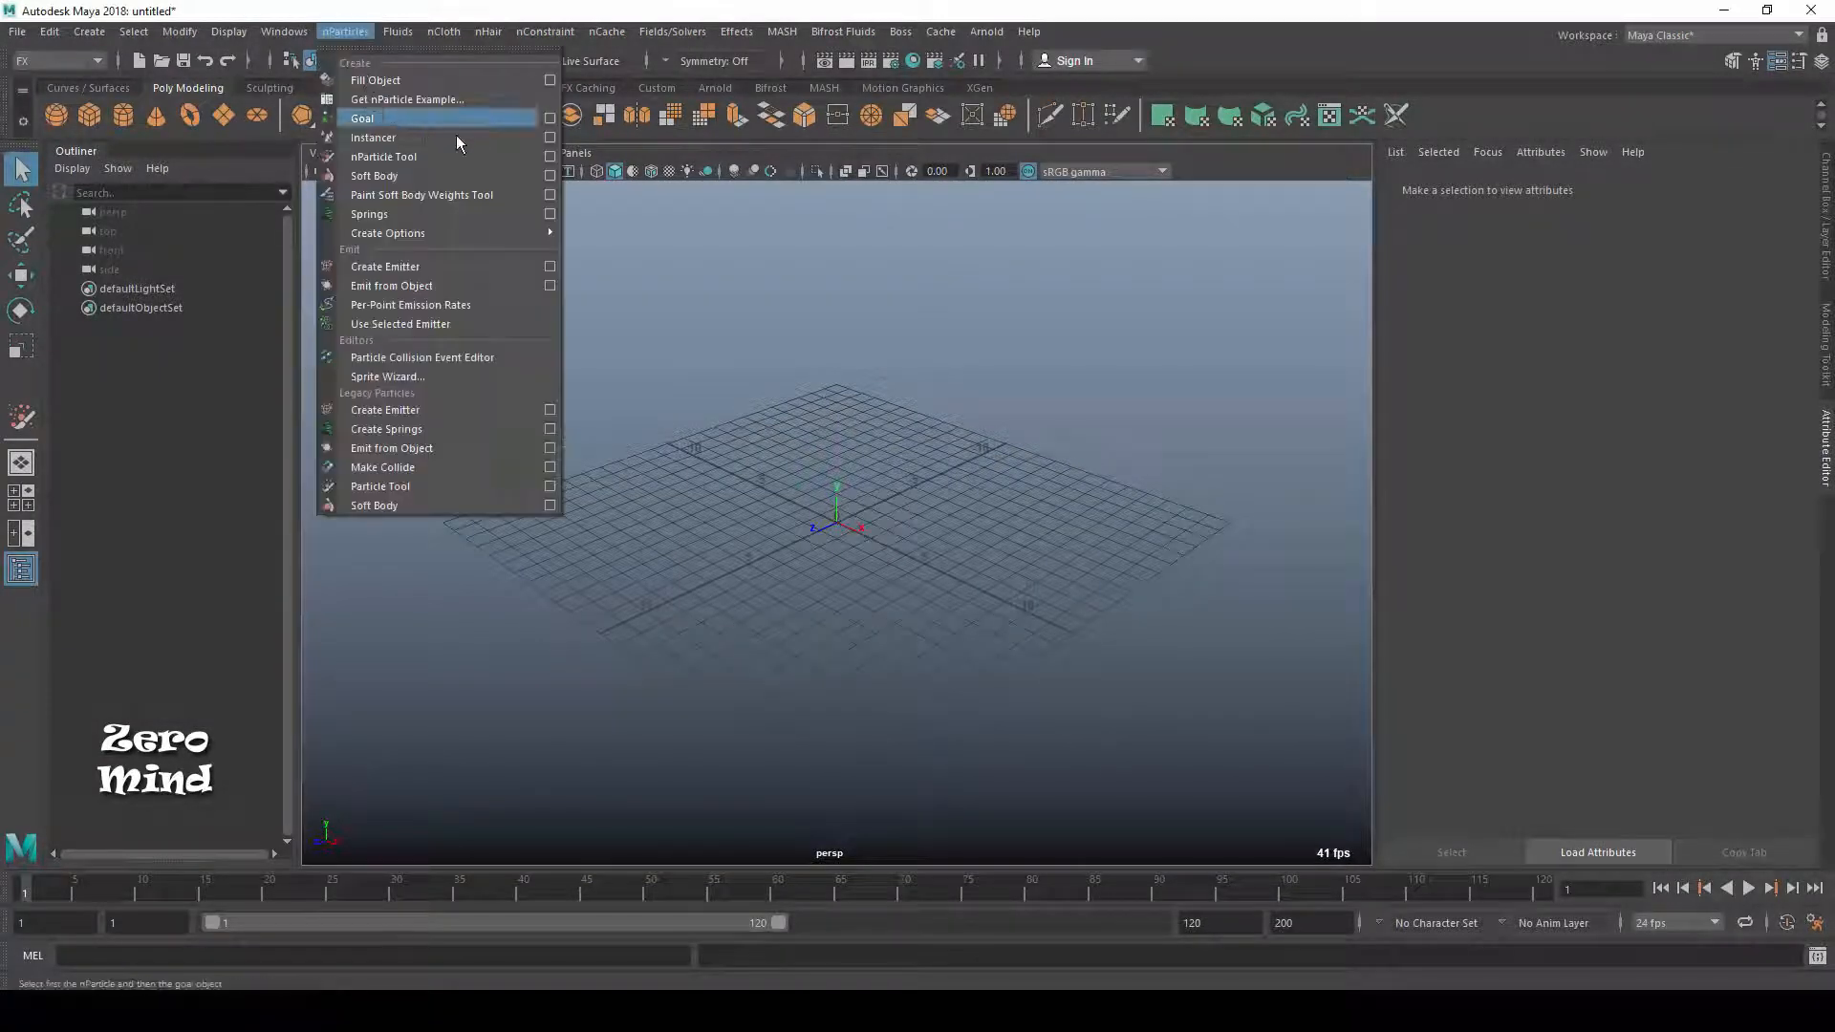
left_click(550, 157)
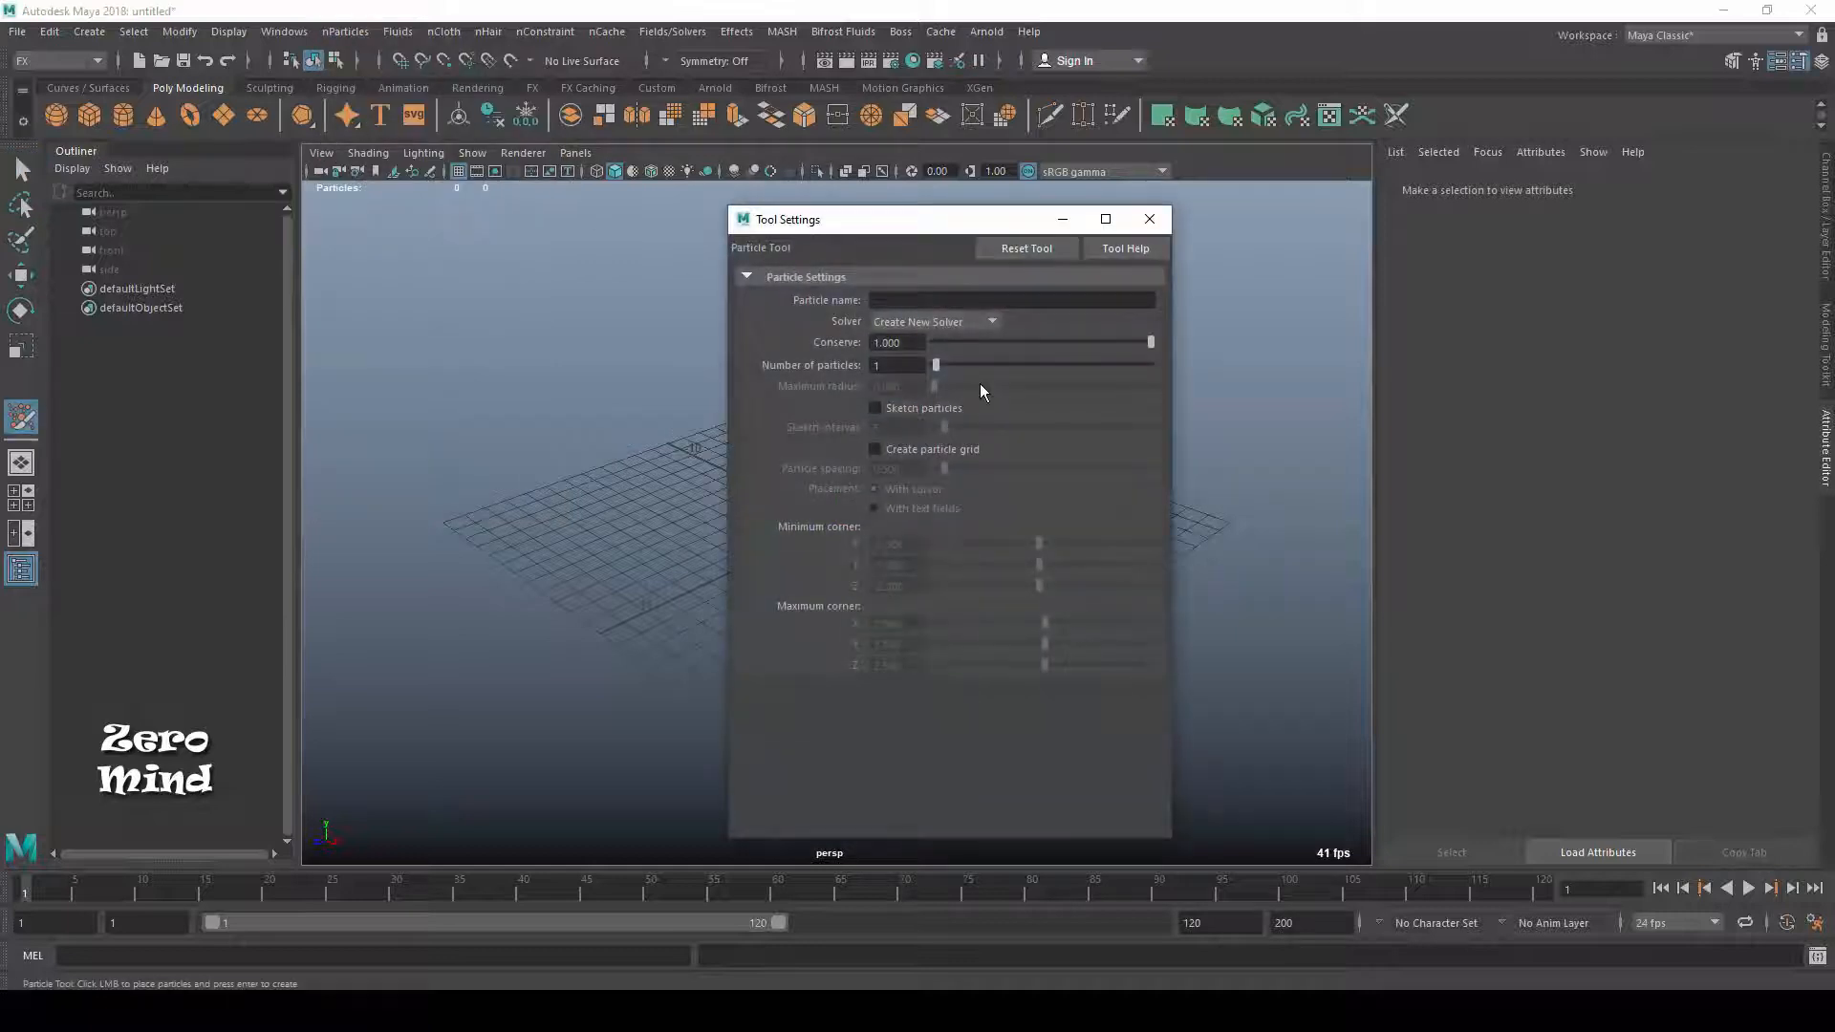
left_click(912, 301)
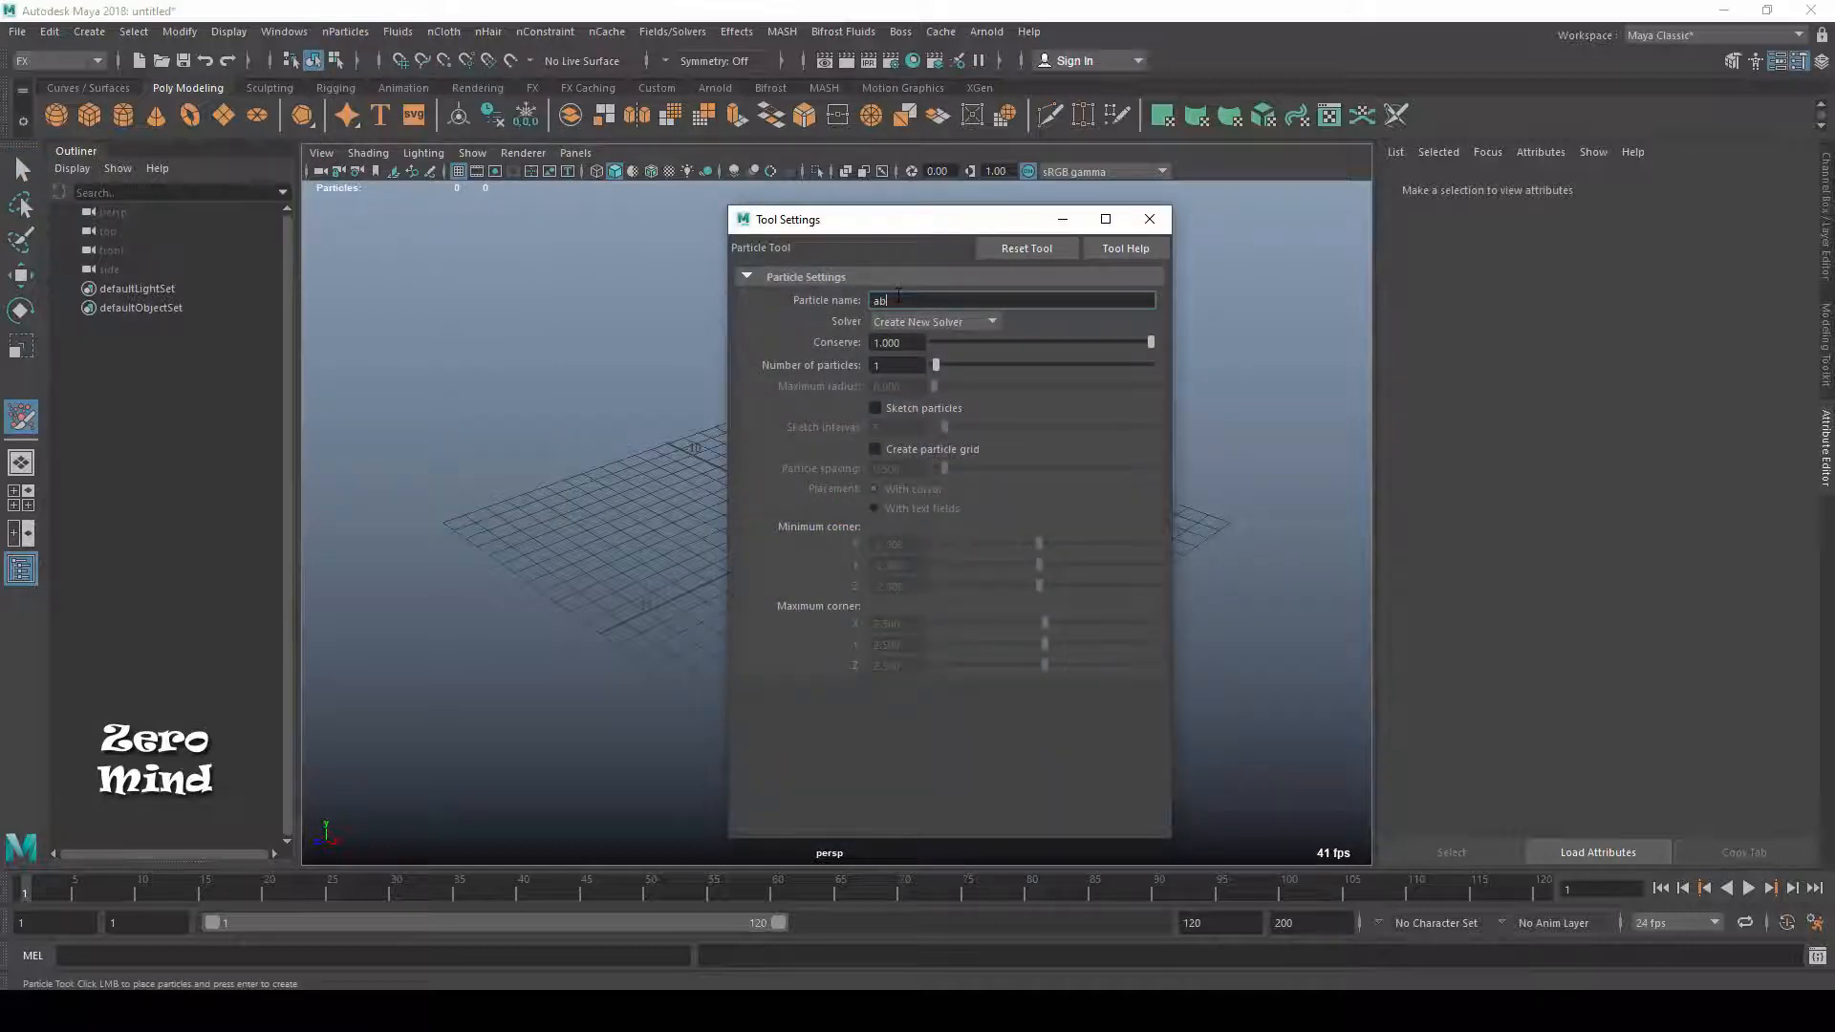
Place seven single particles around the grid's left corner, create the particle object and close the tool settings.
left_click(503, 521)
left_click(438, 573)
left_click(506, 626)
left_click(509, 626)
left_click(614, 559)
left_click(576, 494)
left_click(476, 516)
key("Return")
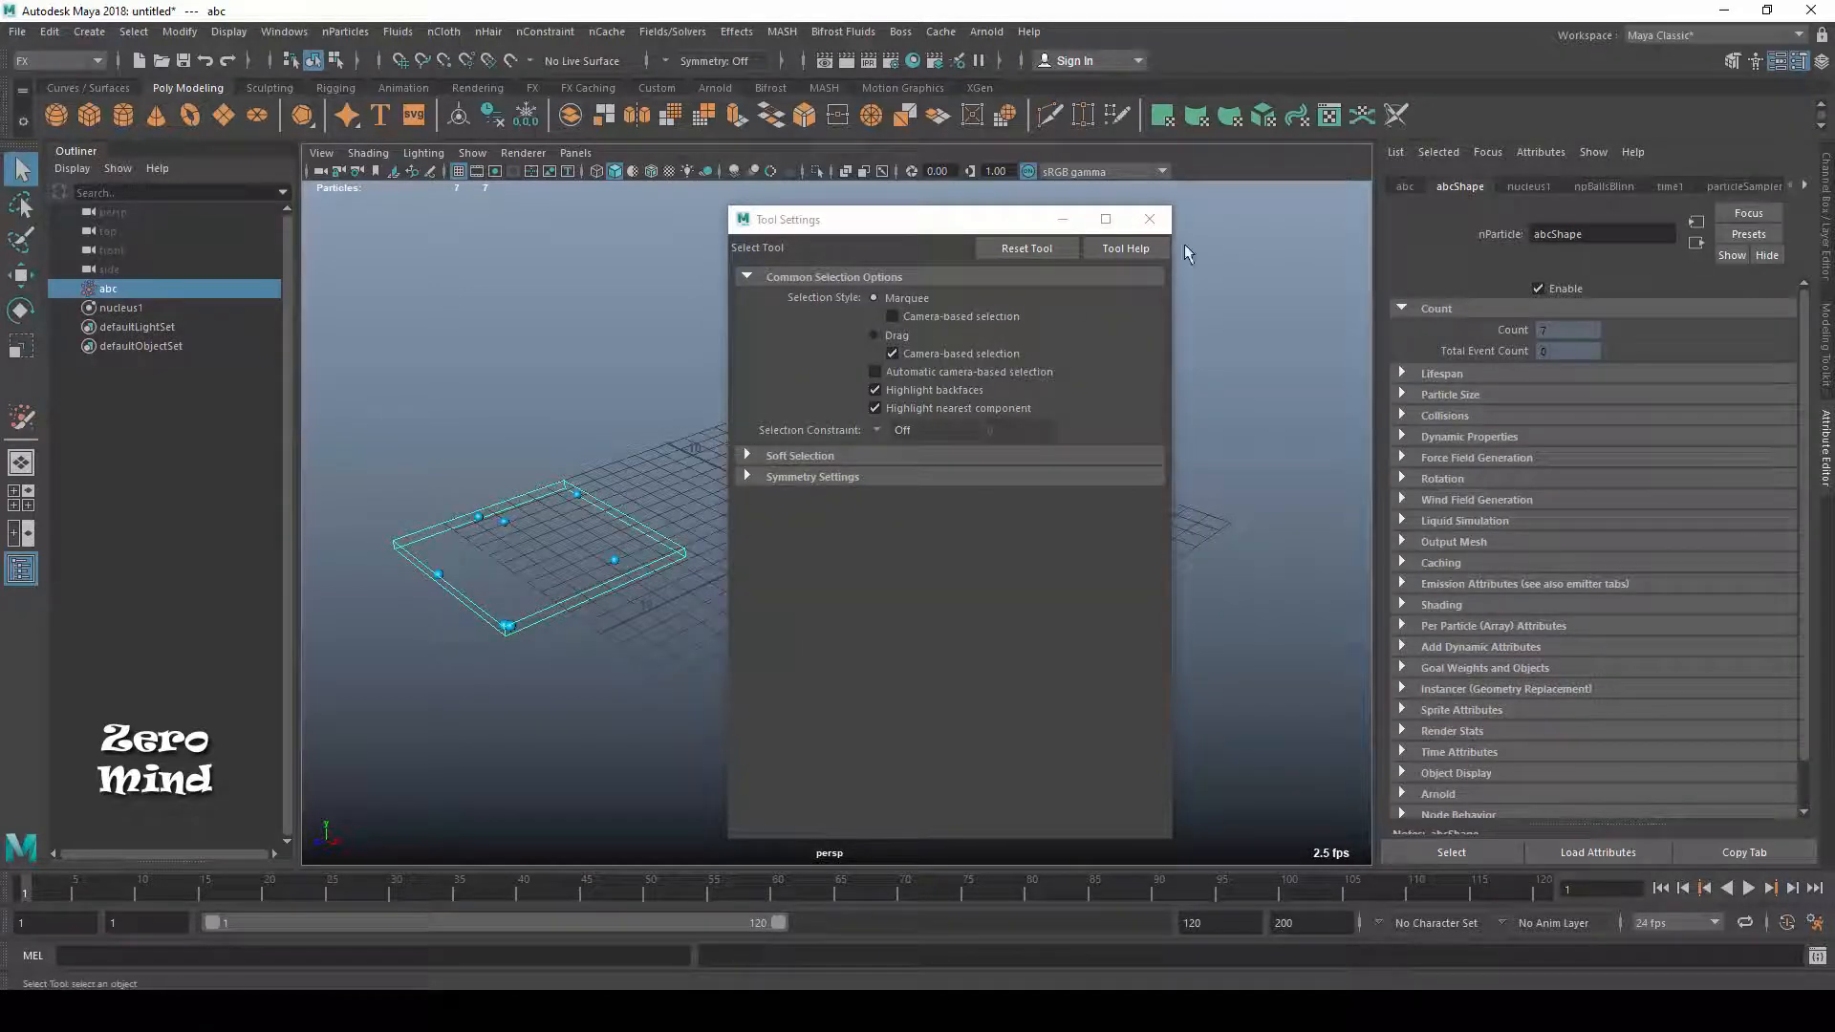
left_click(1150, 220)
Create a second, unnamed nParticle object of ten single particles above the grid on solver nucleus1, and close the tool settings.
double_click(21, 416)
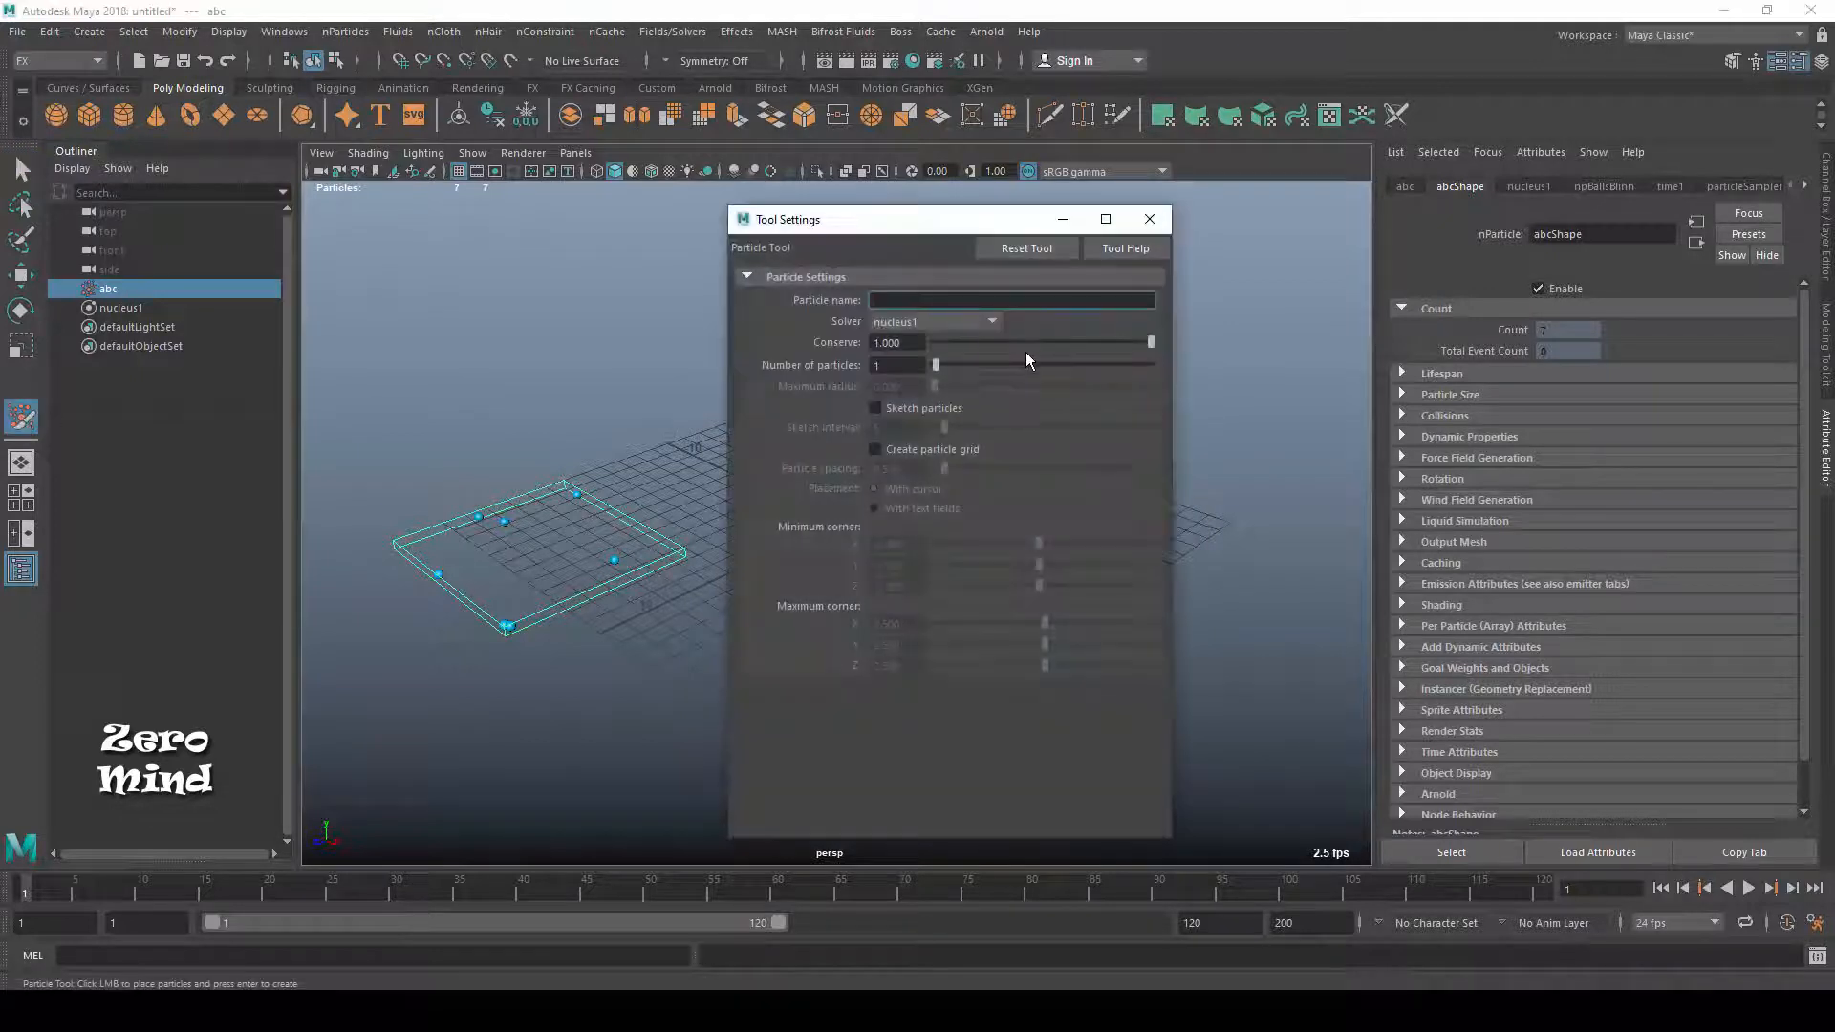
left_click(512, 333)
left_click(624, 311)
left_click(560, 404)
left_click(642, 413)
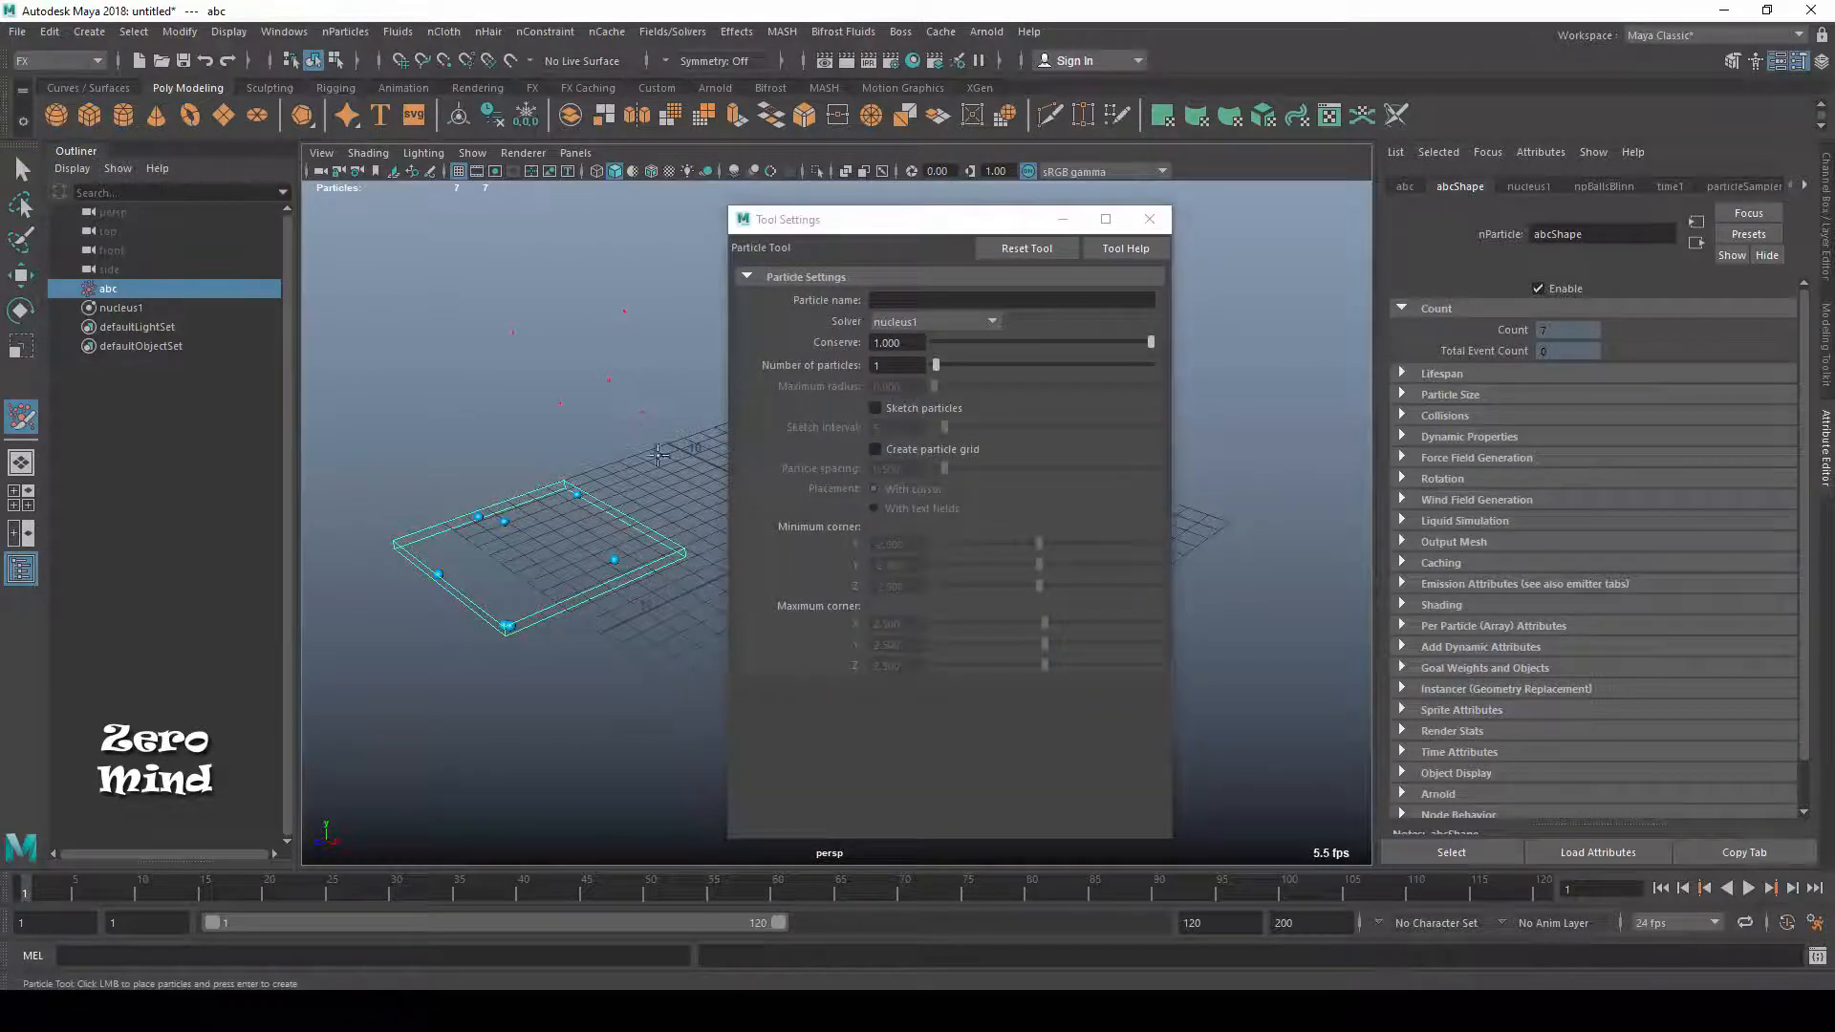
left_click_drag(818, 218, 1213, 246)
key("Return")
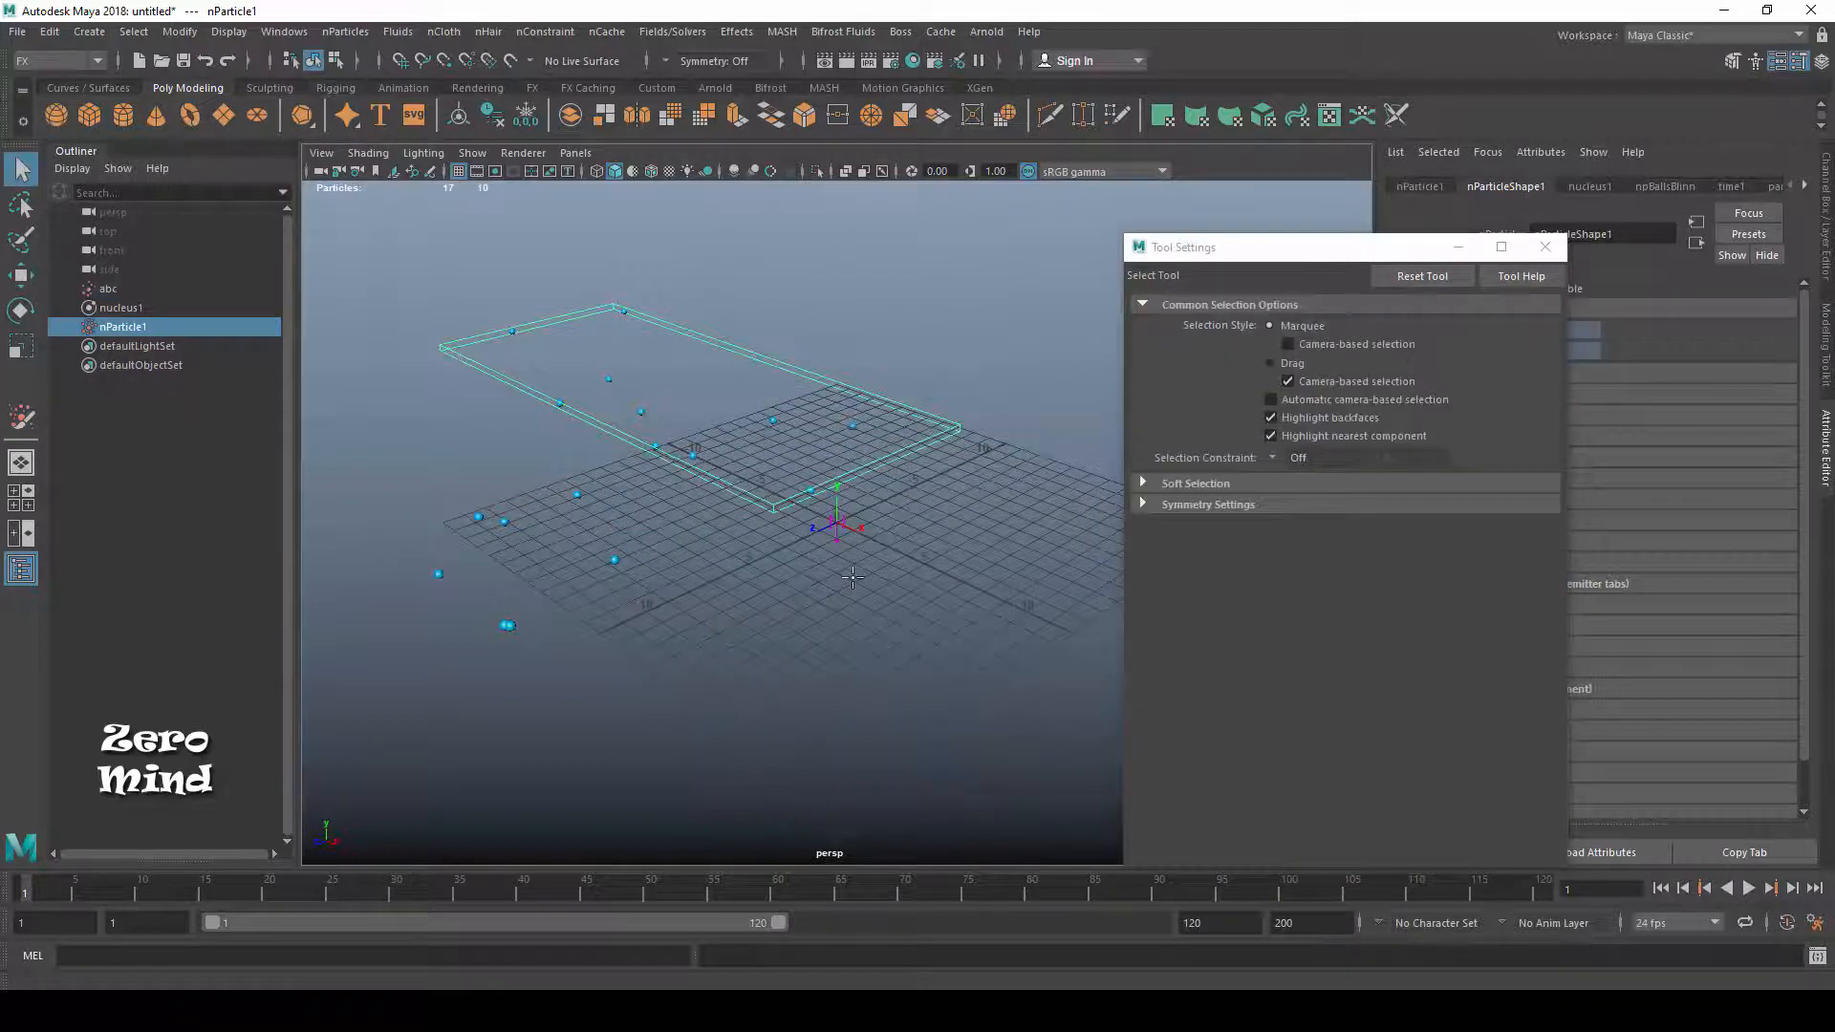
left_click(1545, 248)
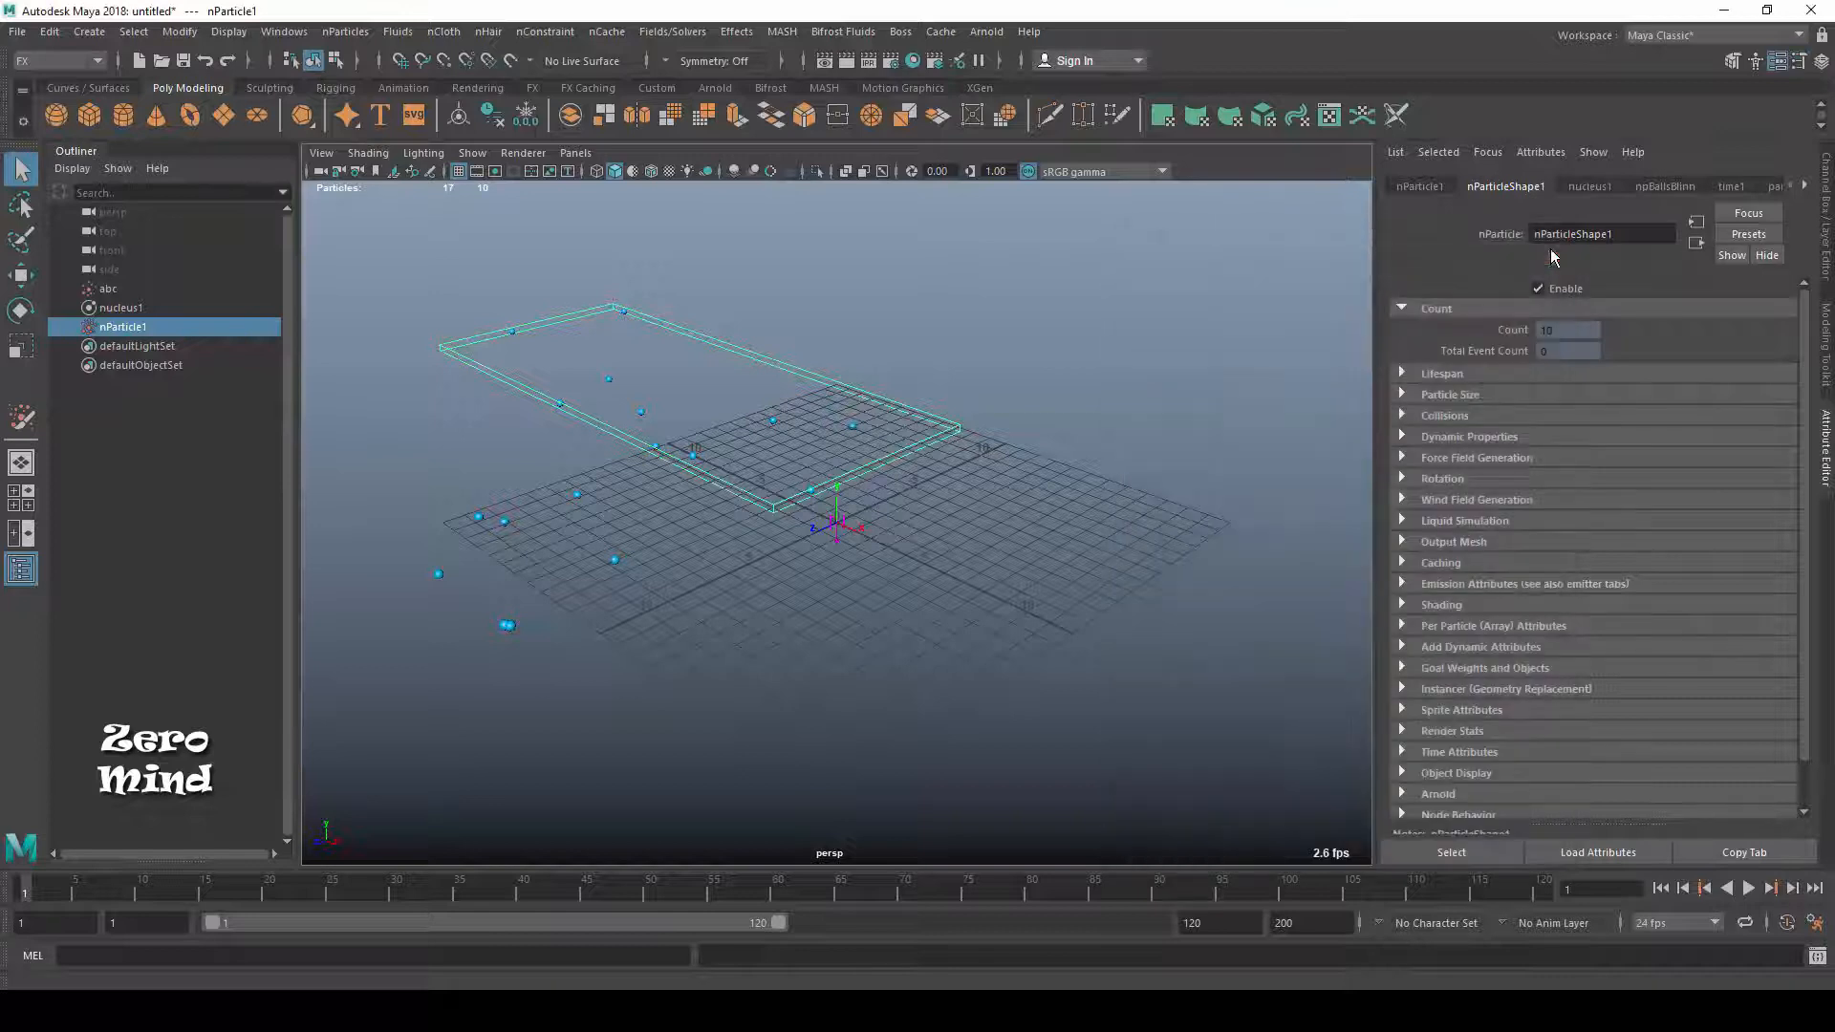
Reopen the nParticle Tool settings and set the solver to Create New Solver.
double_click(19, 421)
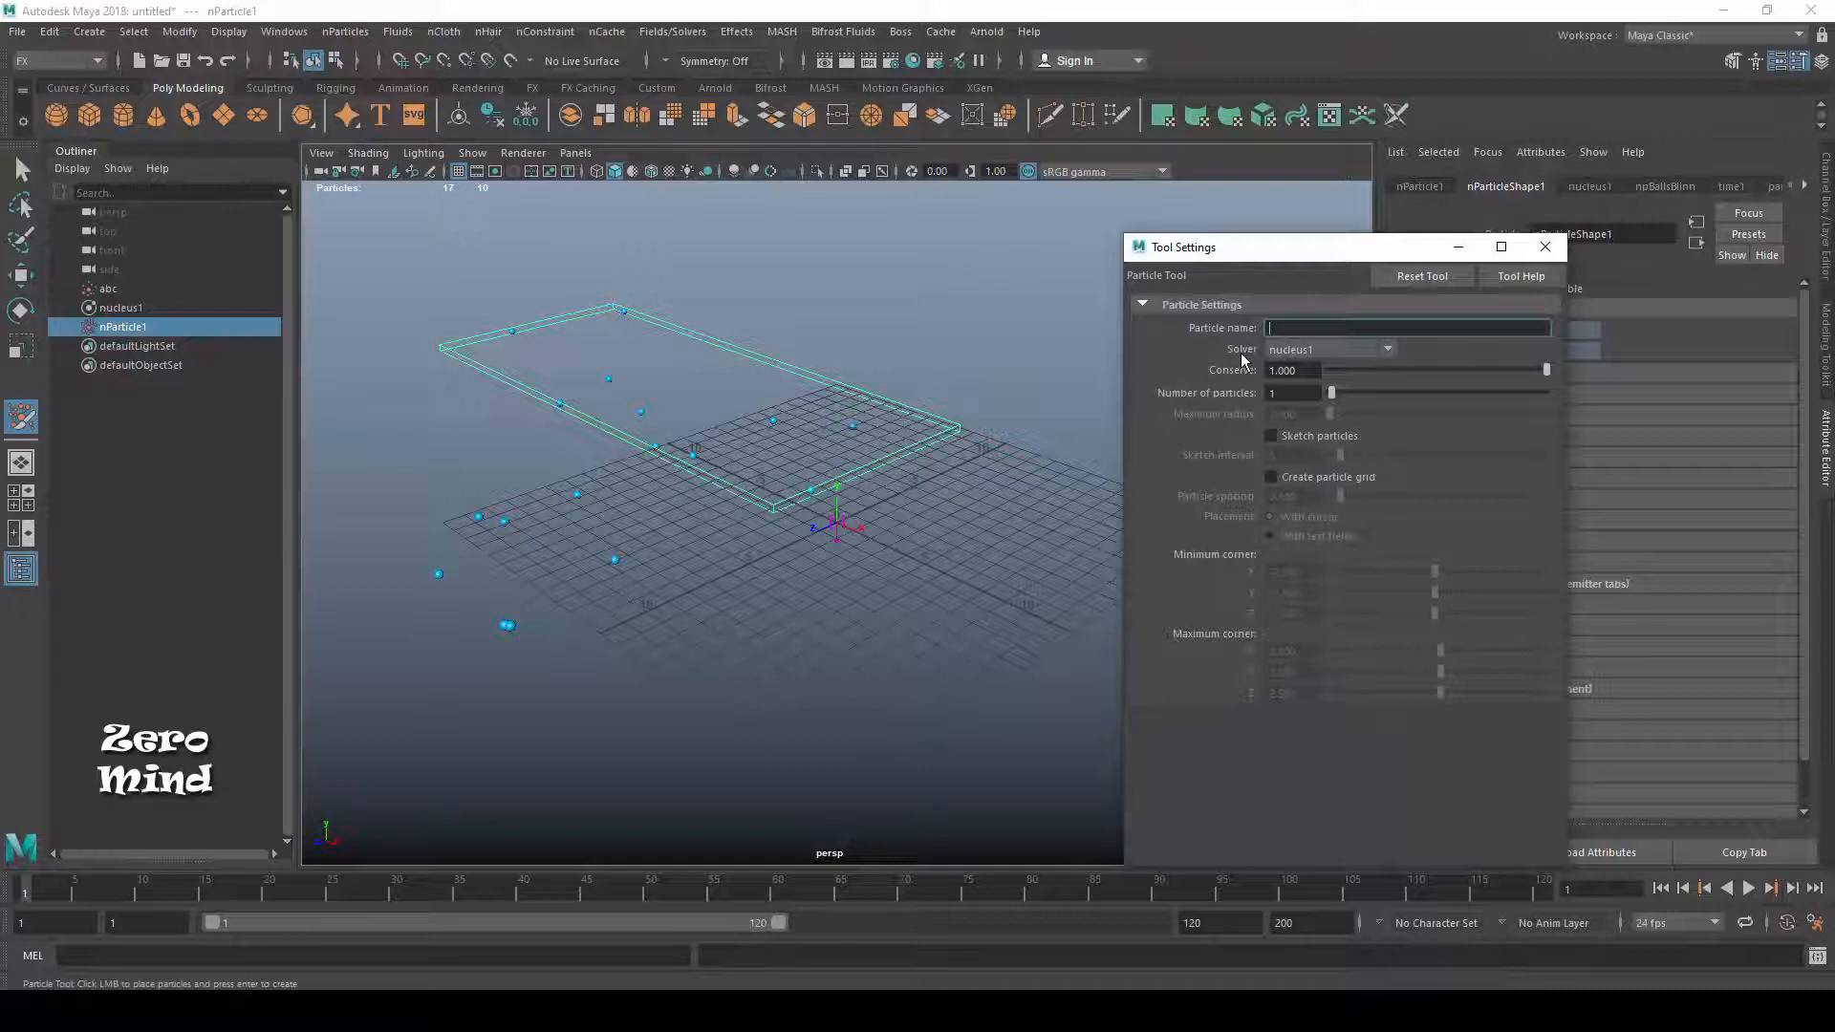
left_click(1301, 349)
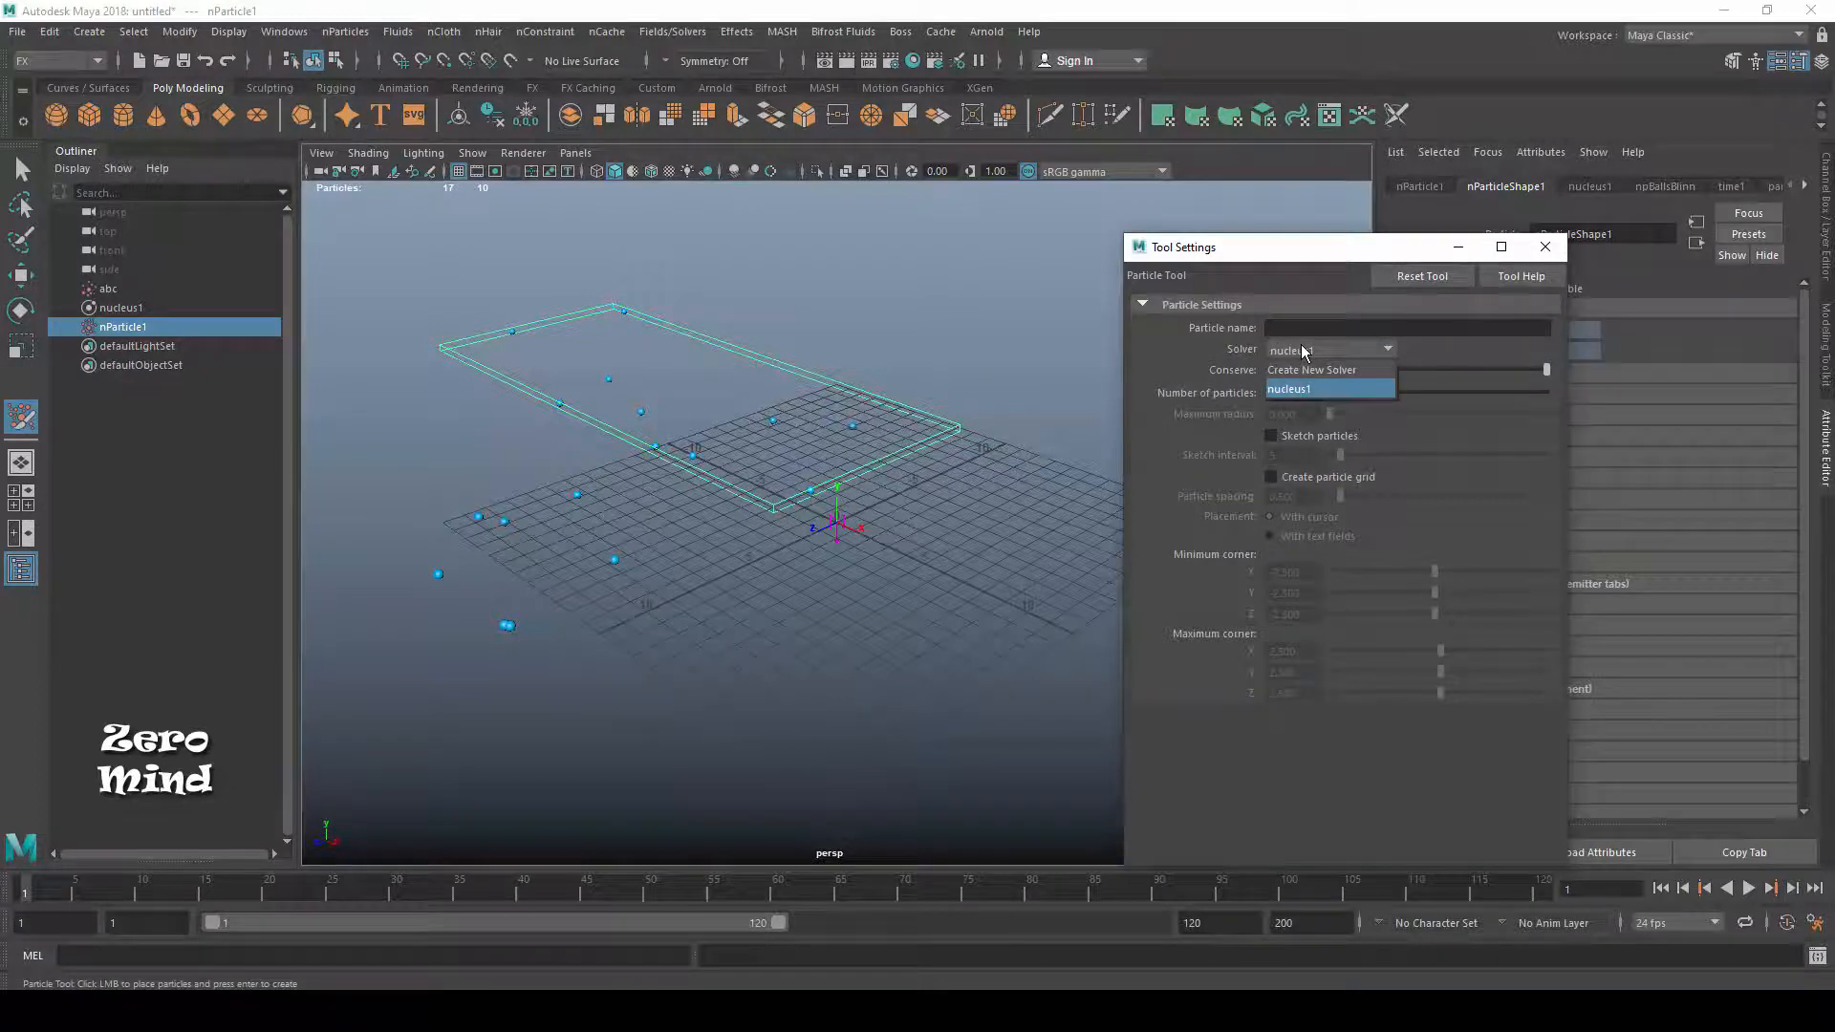
left_click(1391, 369)
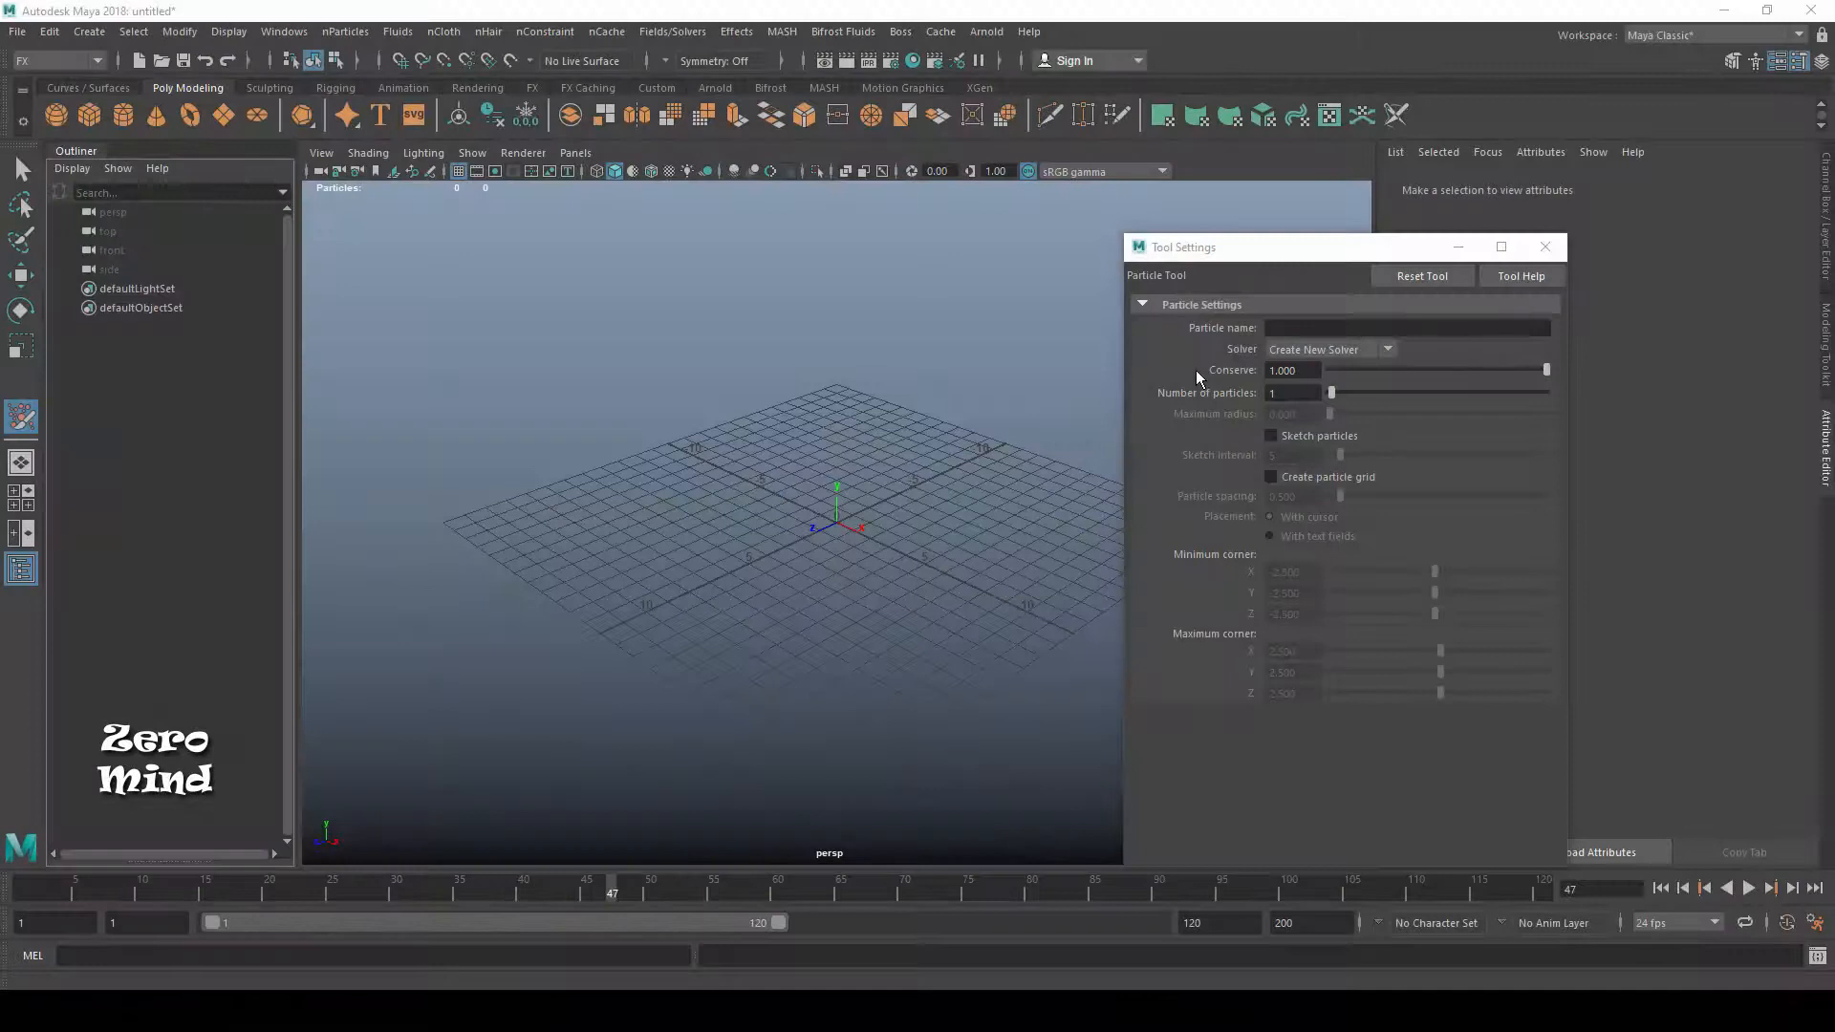
Create an nParticle object in the empty scene from nine single particles above the grid's left side, with Conserve at 1.000.
left_click(500, 424)
left_click(576, 409)
left_click(659, 371)
left_click(762, 379)
left_click(635, 408)
left_click(534, 448)
left_click(445, 459)
left_click(441, 417)
left_click(578, 385)
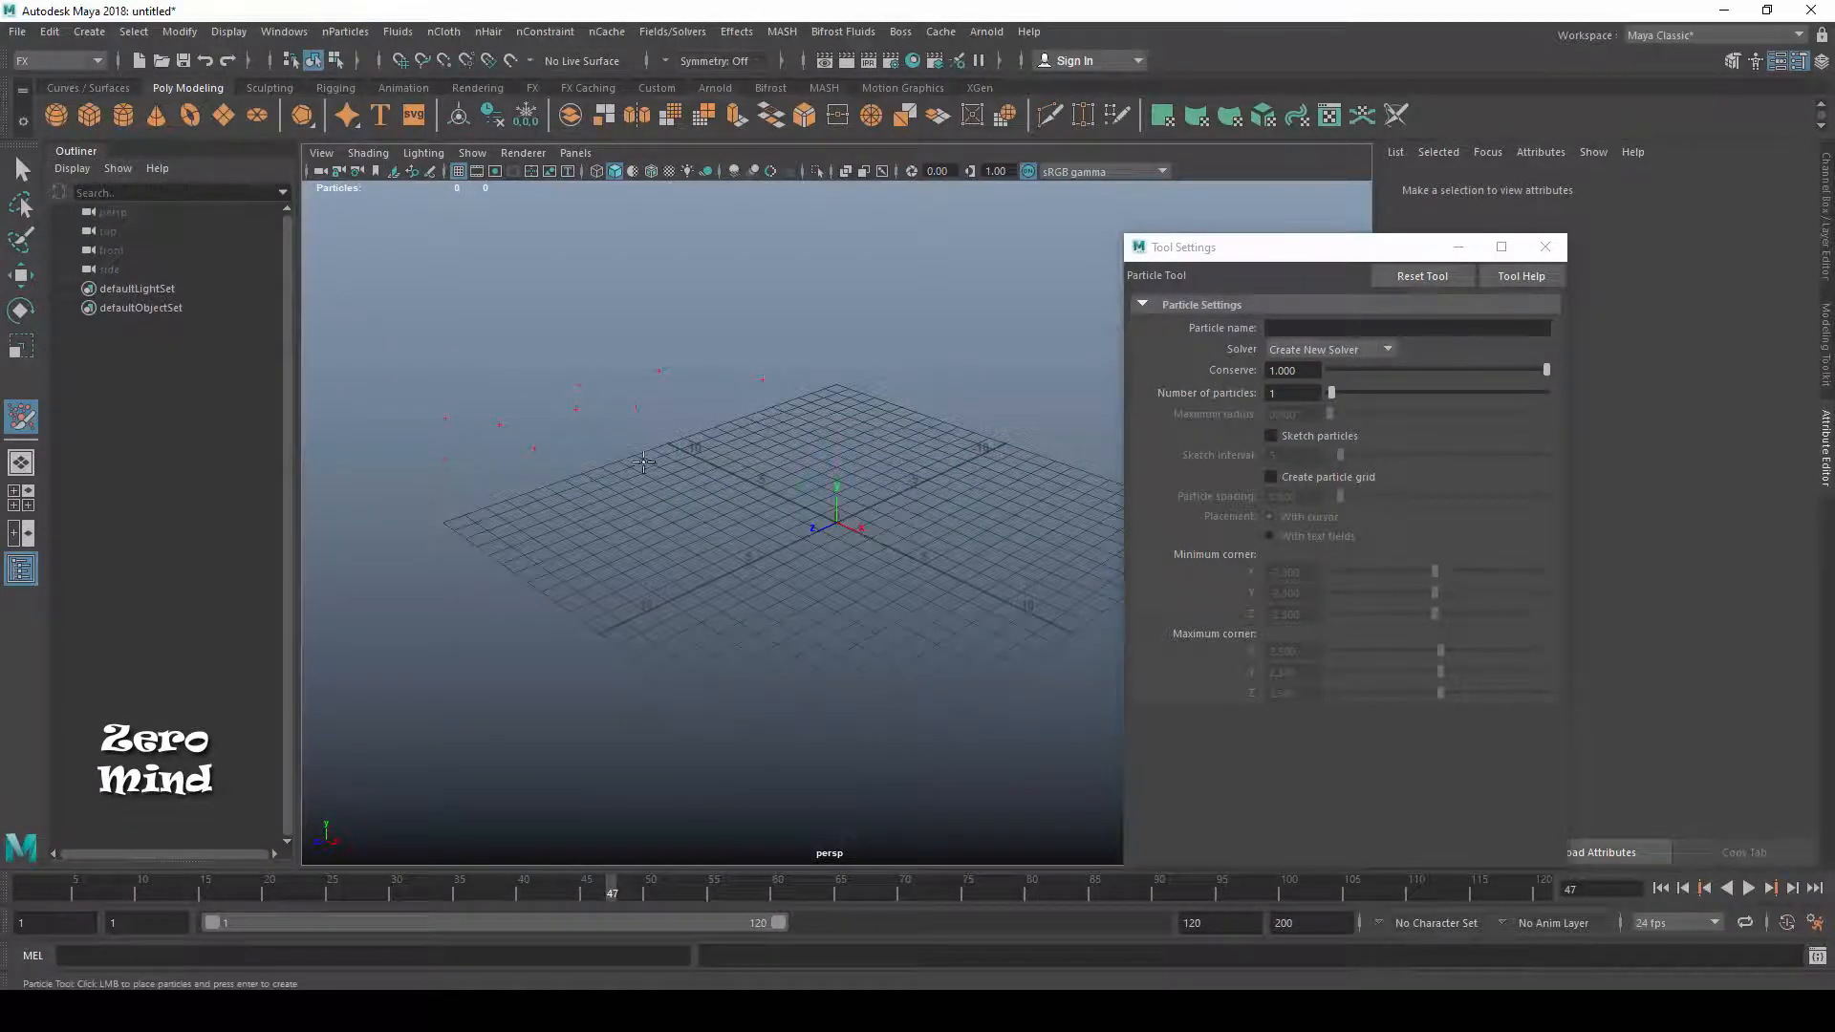
key("Return")
Create a second nParticle object with a reduced Conserve value from nine single particles over the grid's far right side.
left_click(21, 417)
left_click(1446, 370)
left_click(785, 447)
left_click(1021, 373)
left_click(975, 406)
left_click(842, 426)
left_click(924, 447)
left_click(1023, 423)
left_click(948, 380)
key("Return")
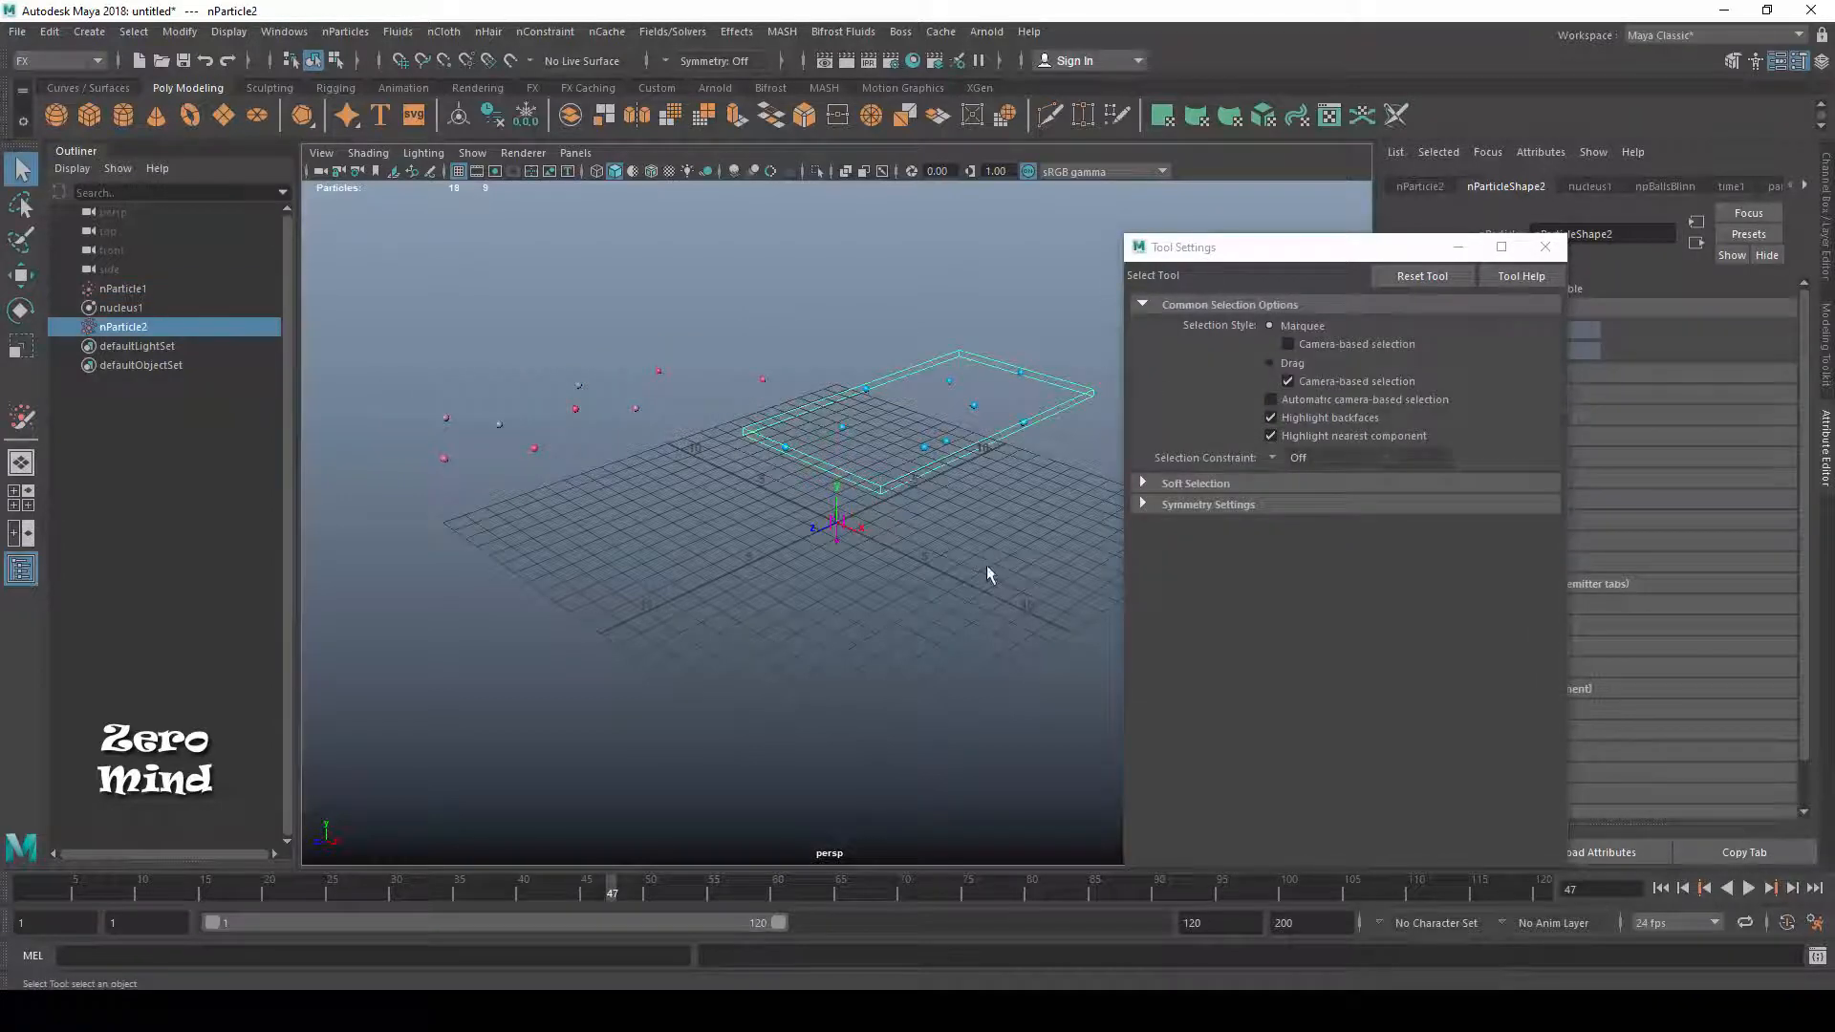
Play the simulation from the first frame to compare how the two particle objects with different Conserve values fall.
left_click(1660, 888)
left_click(1750, 893)
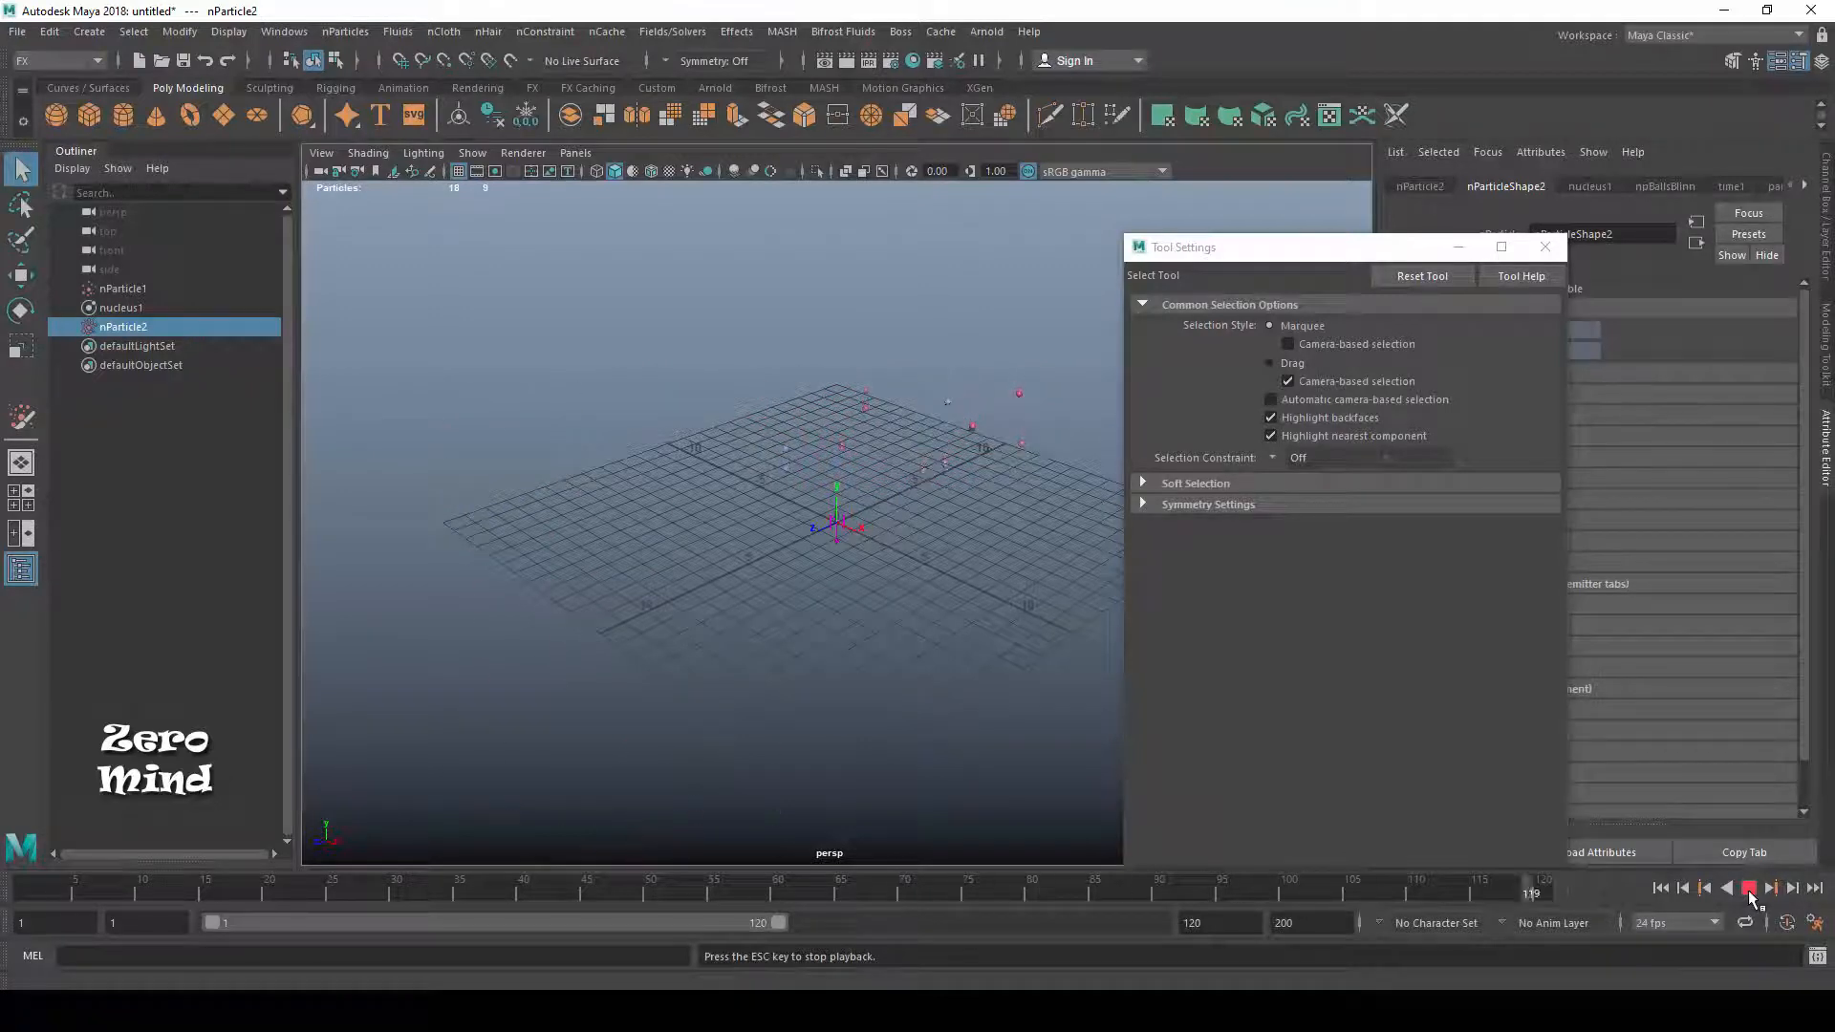
left_click(1749, 889)
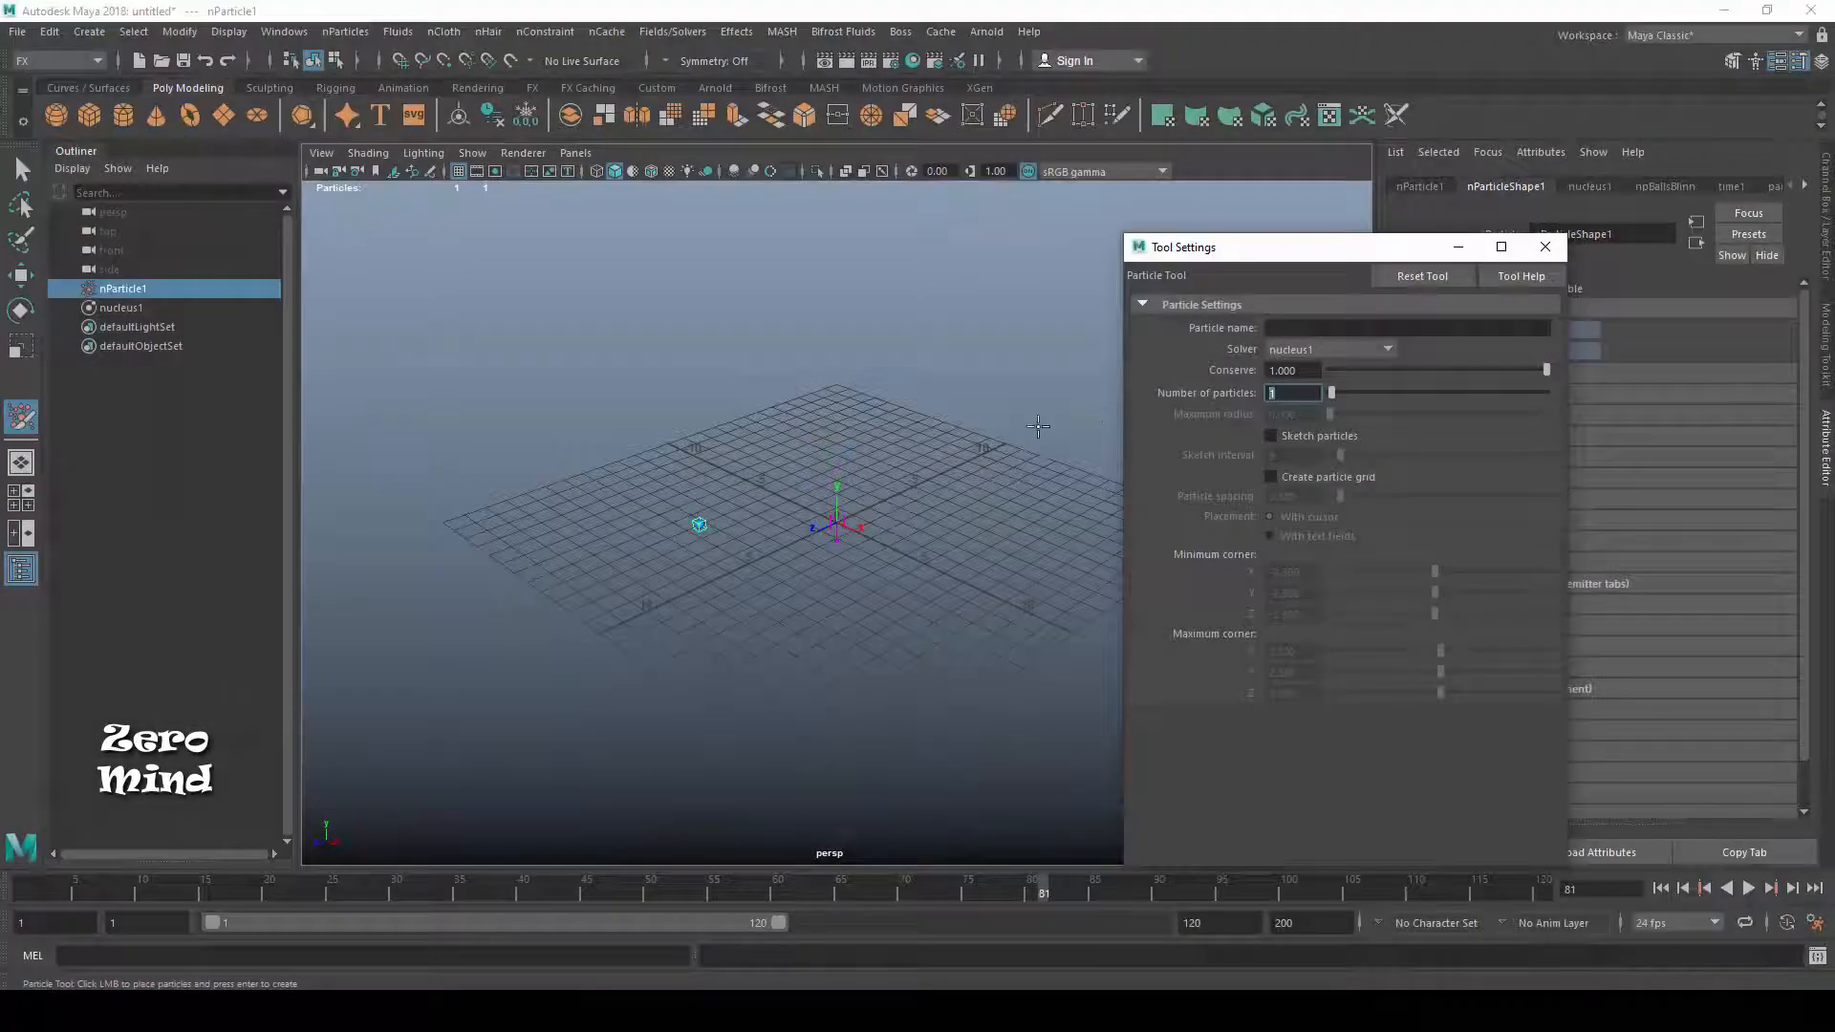
Create another nParticle object in front of the origin with a changed Number of particles setting.
left_click(937, 598)
key("Return")
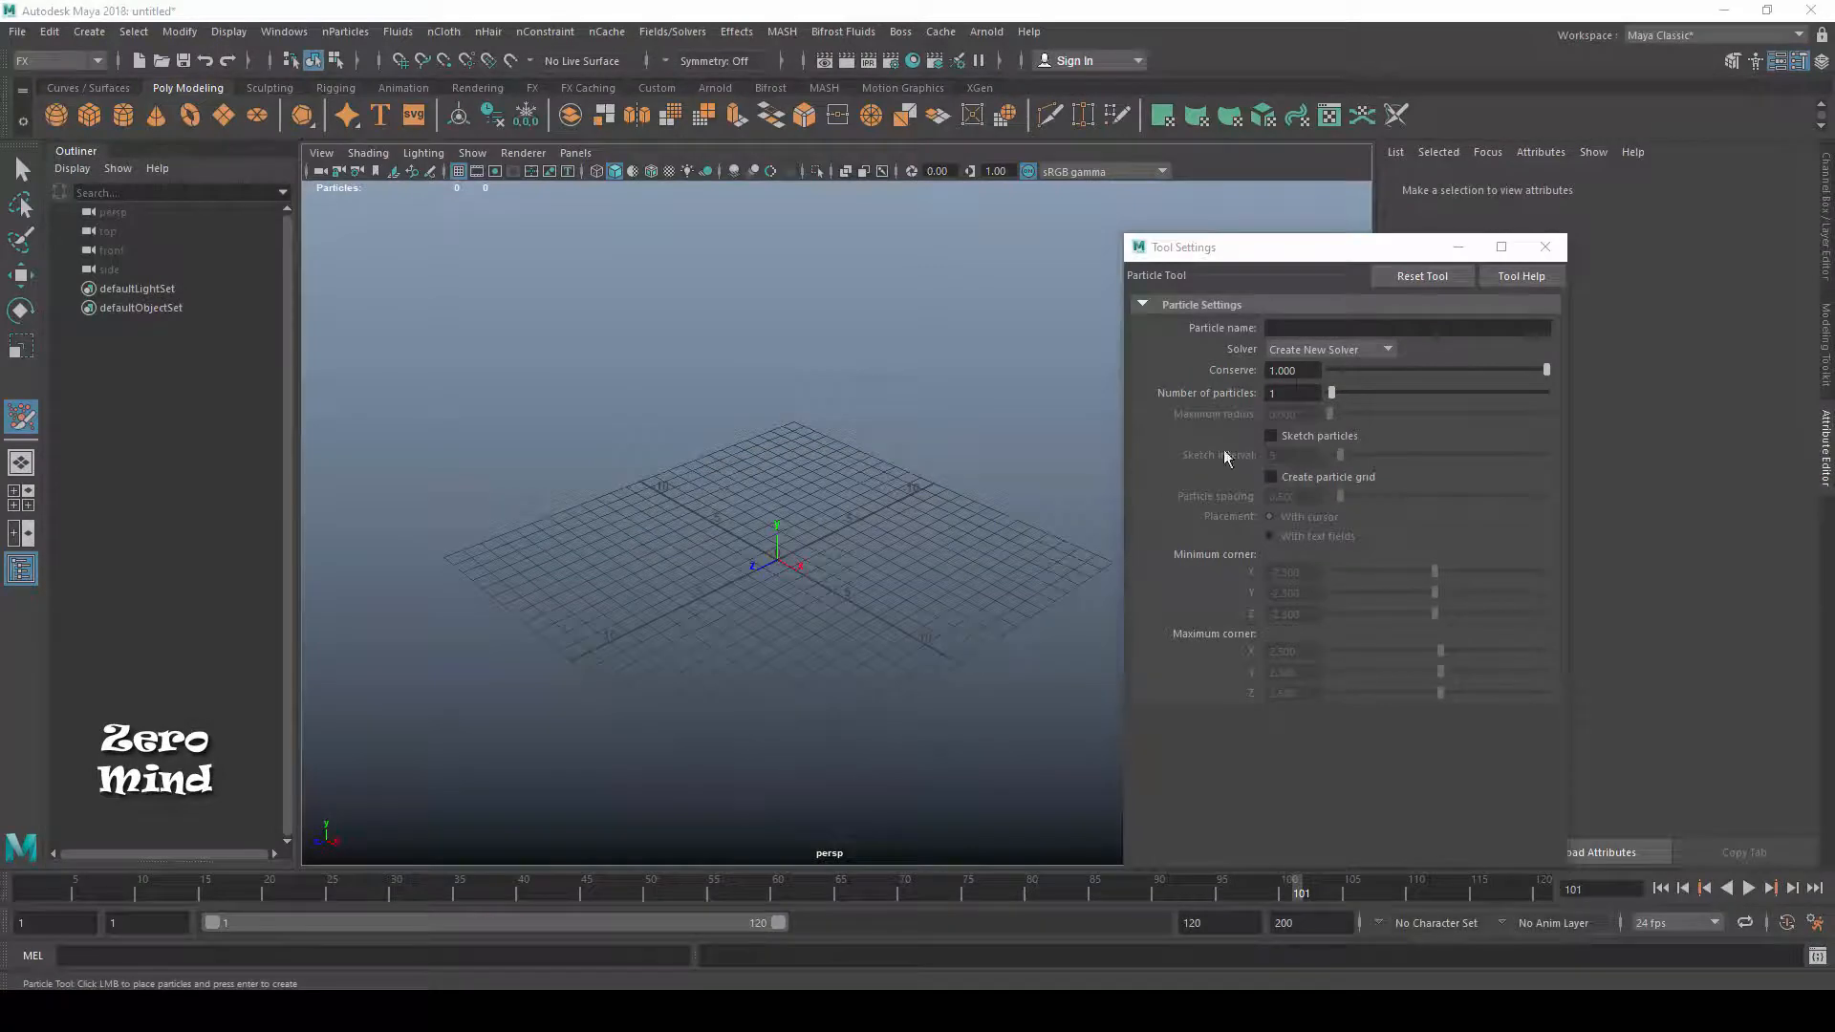
Place several particle clusters around the grid, with Number of particles at 10 and Maximum radius at 5.000.
left_click(1273, 393)
type("0")
key("Return")
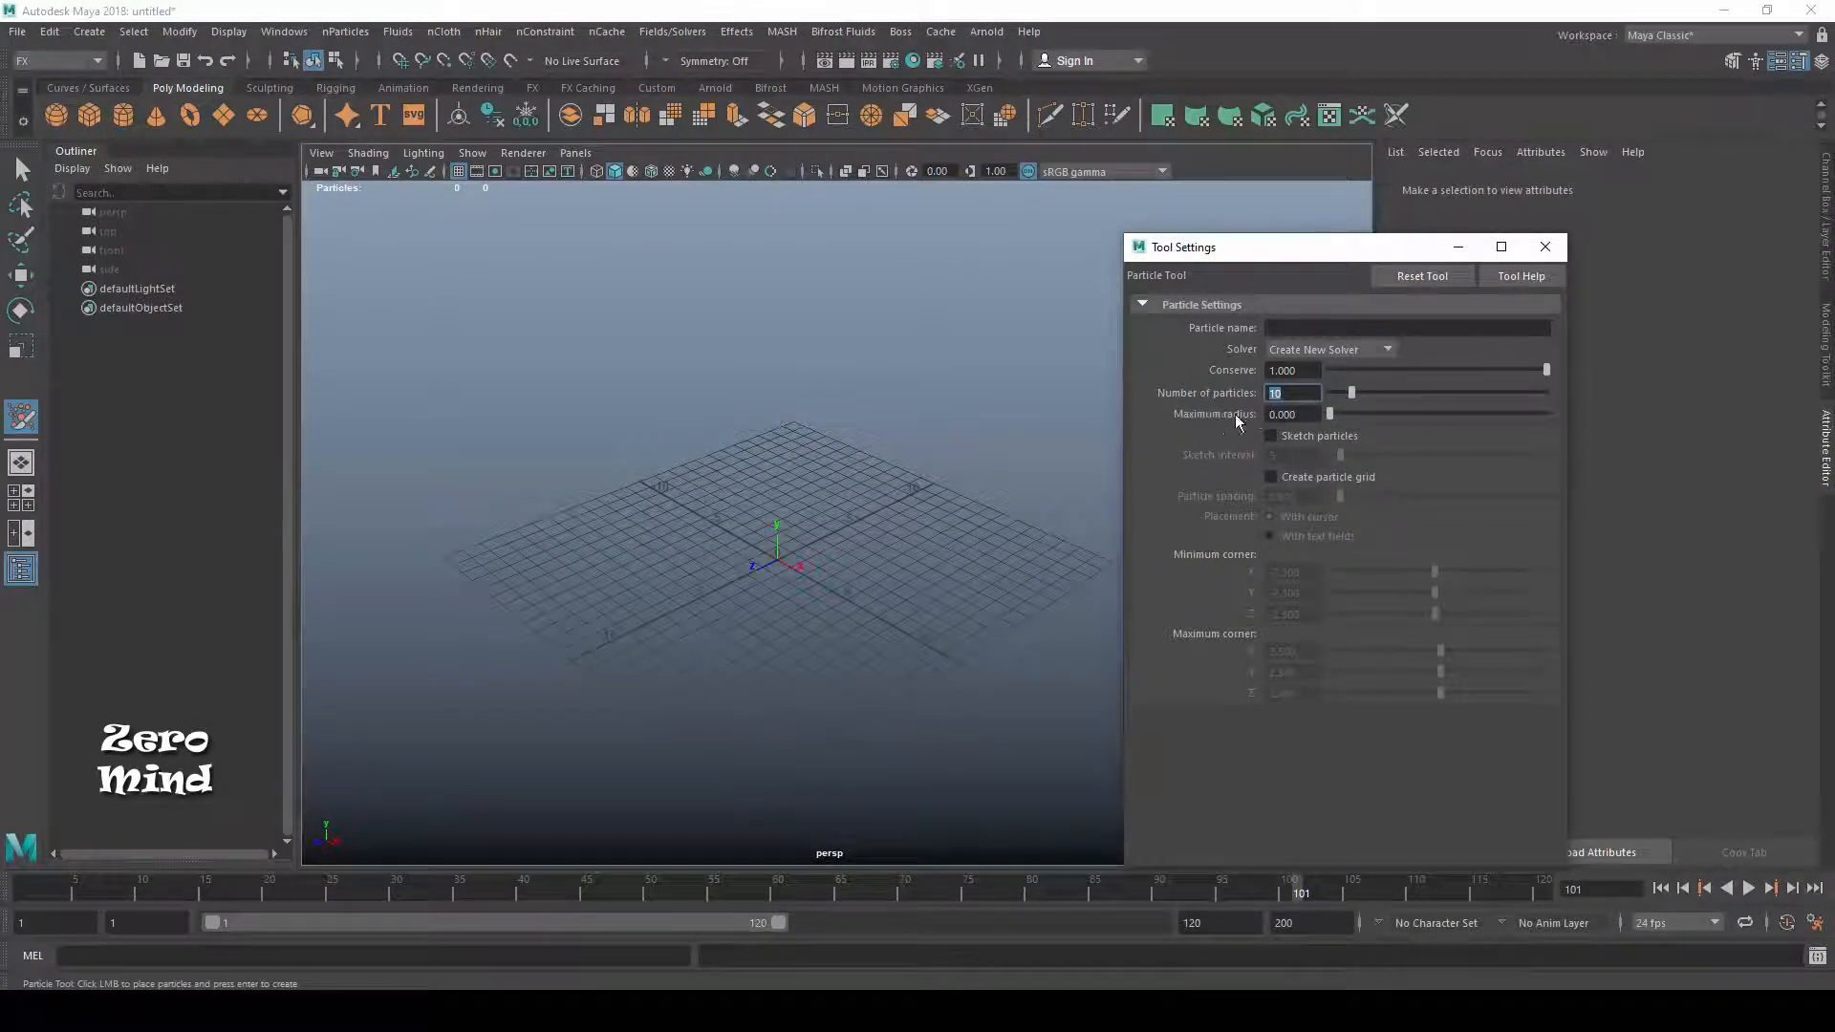
key("Tab")
type("5")
key("Return")
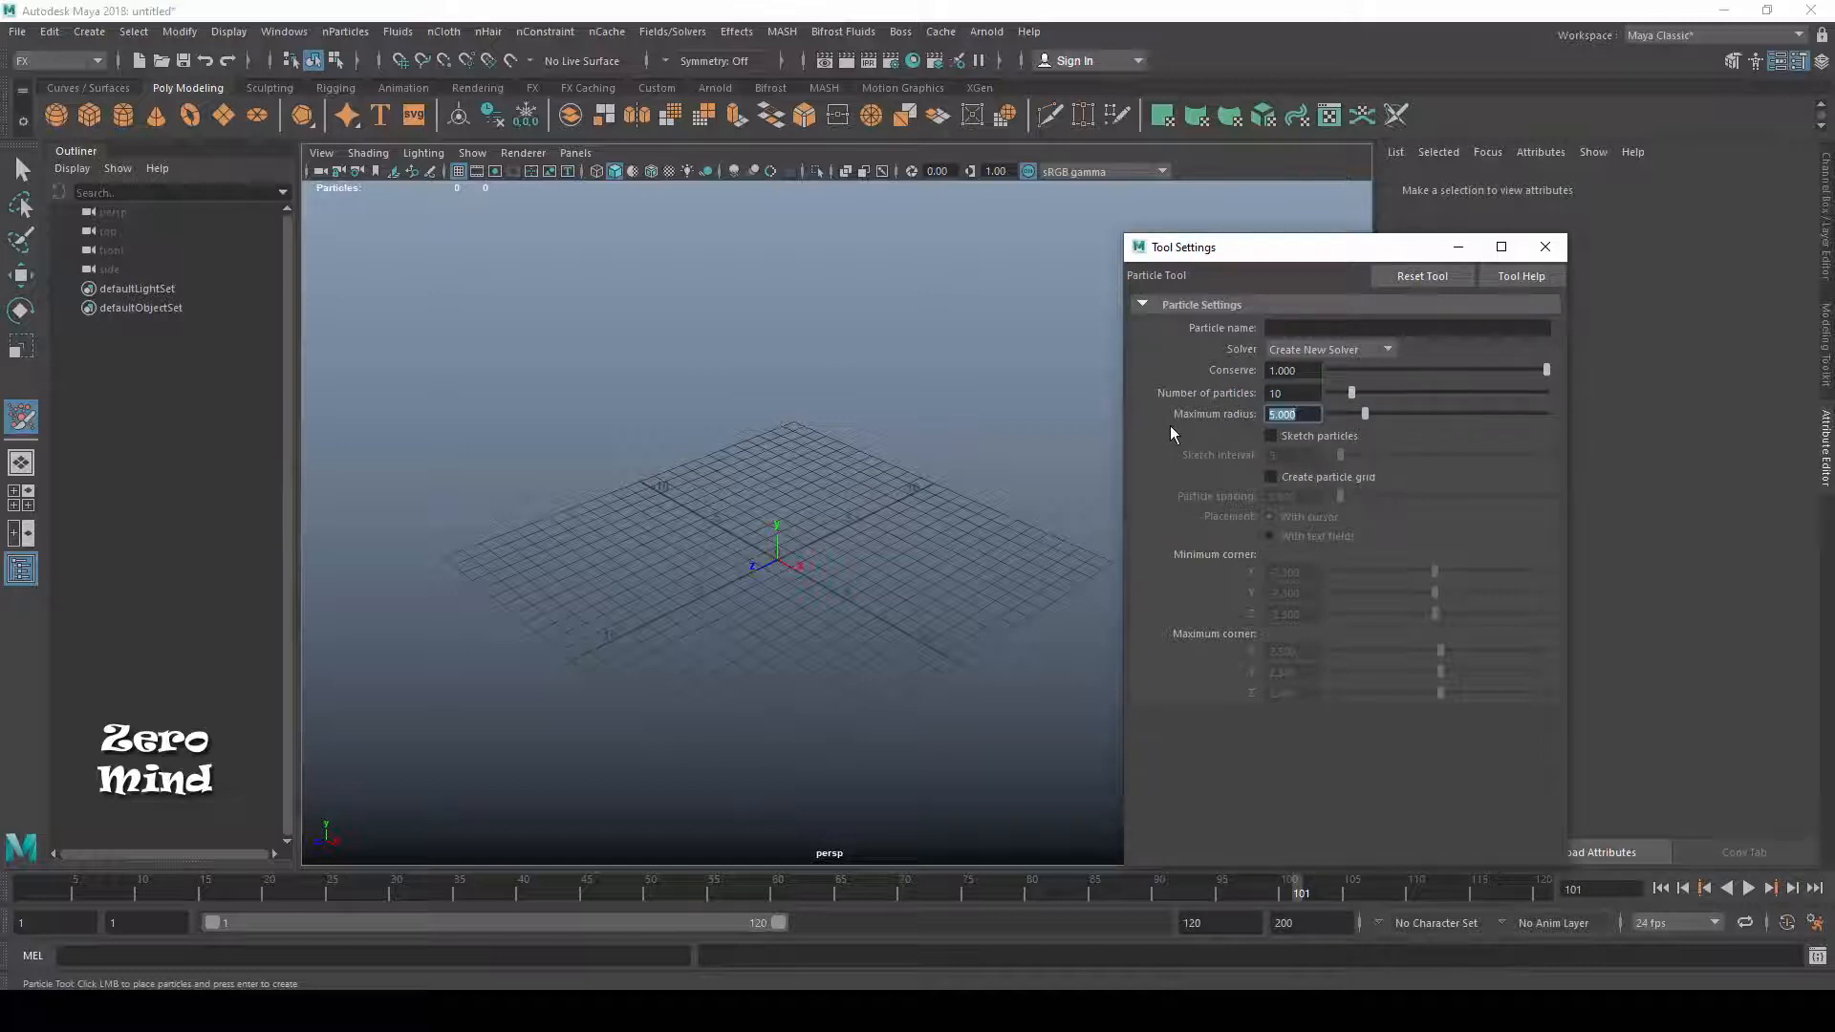
left_click(635, 485)
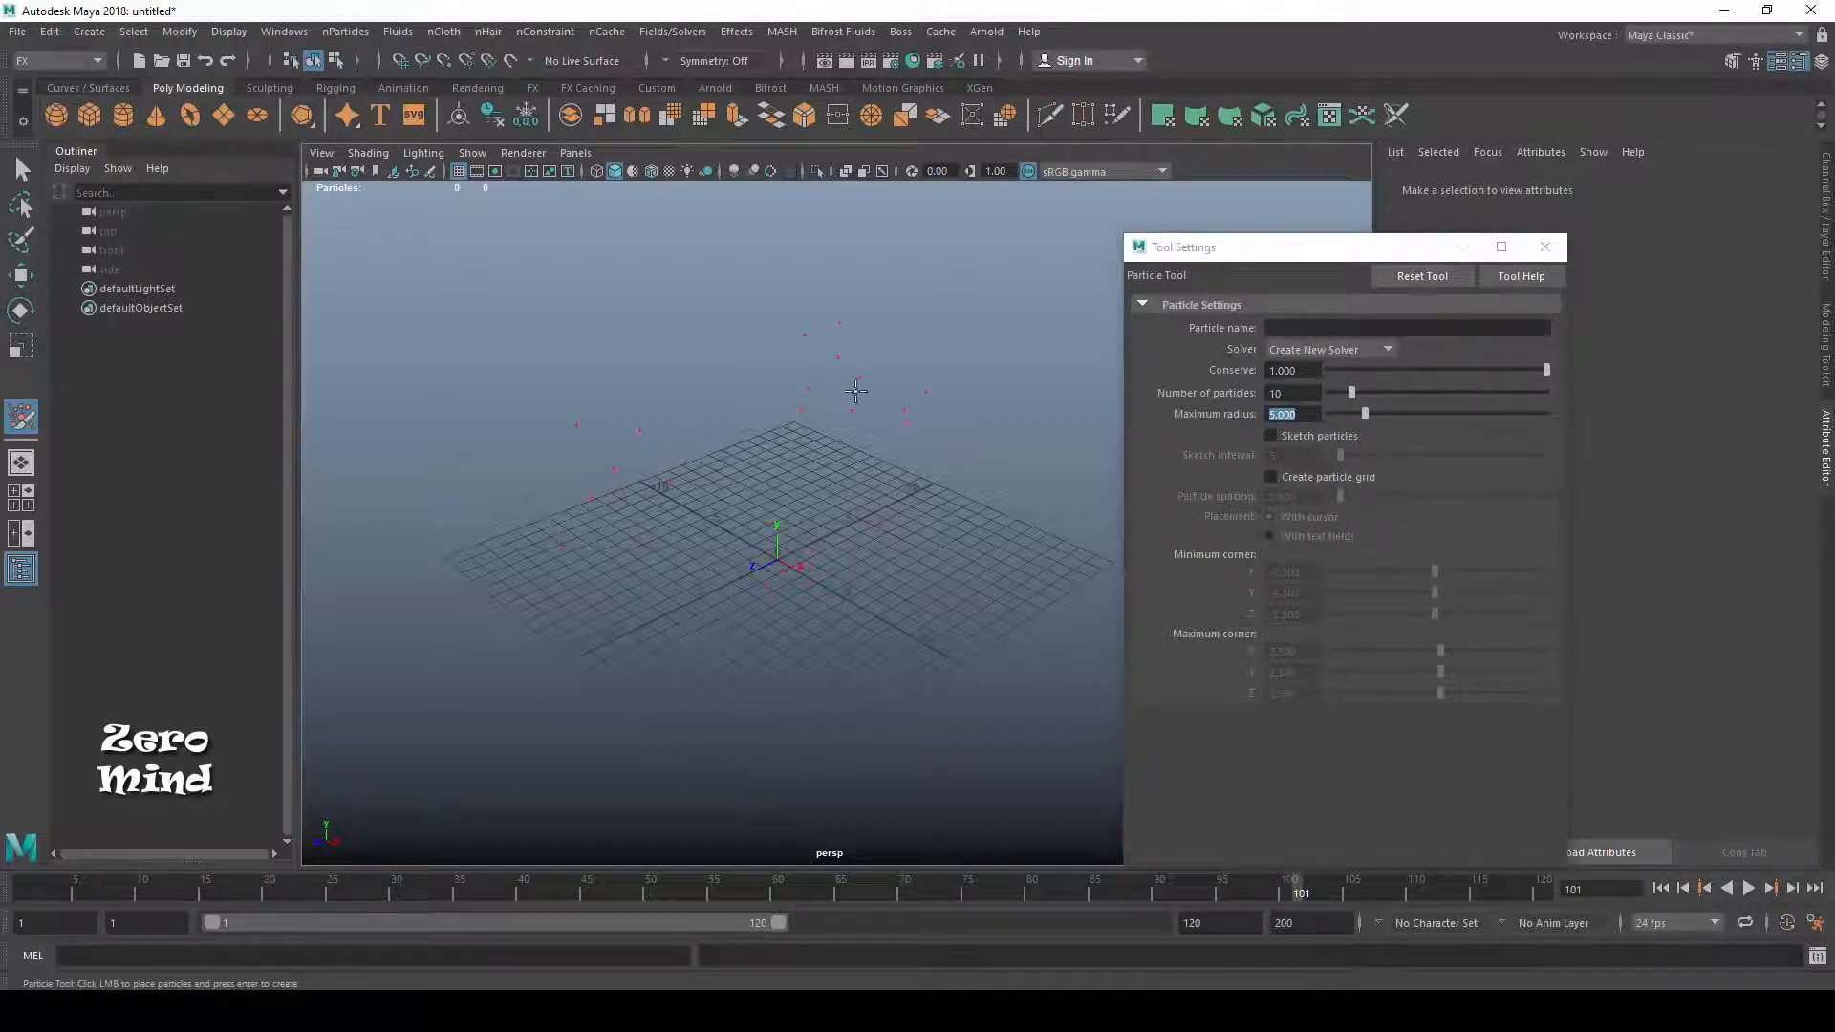
left_click(411, 390)
left_click(651, 275)
left_click_drag(725, 401, 827, 569, "alt")
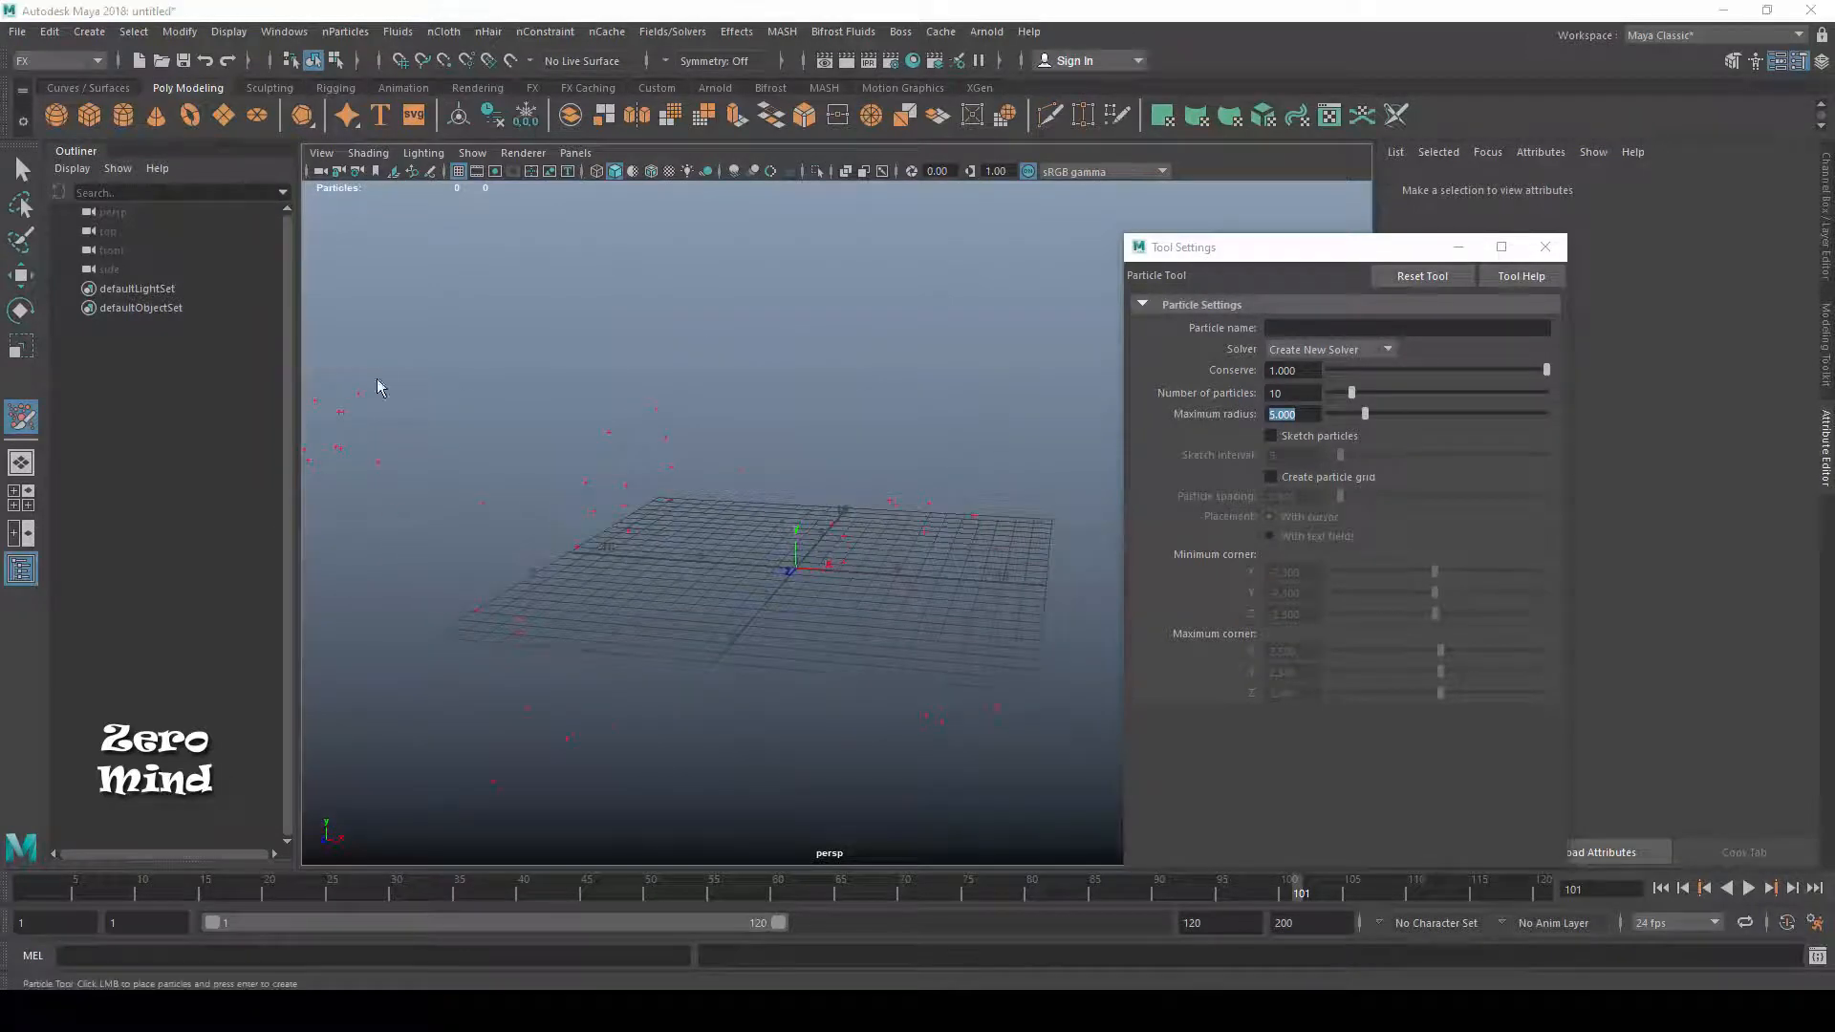
Enable Sketch particles and sketch a freehand stroke of particles across the scene.
left_click(1300, 435)
right_click_drag(874, 478, 822, 516, "alt")
left_click_drag(822, 516, 718, 533, "alt")
mouse_move(463, 630)
left_mouse_down()
mouse_move(435, 449)
mouse_move(1037, 508)
mouse_move(521, 574)
mouse_move(942, 496)
mouse_move(860, 449)
mouse_move(768, 516)
left_mouse_up()
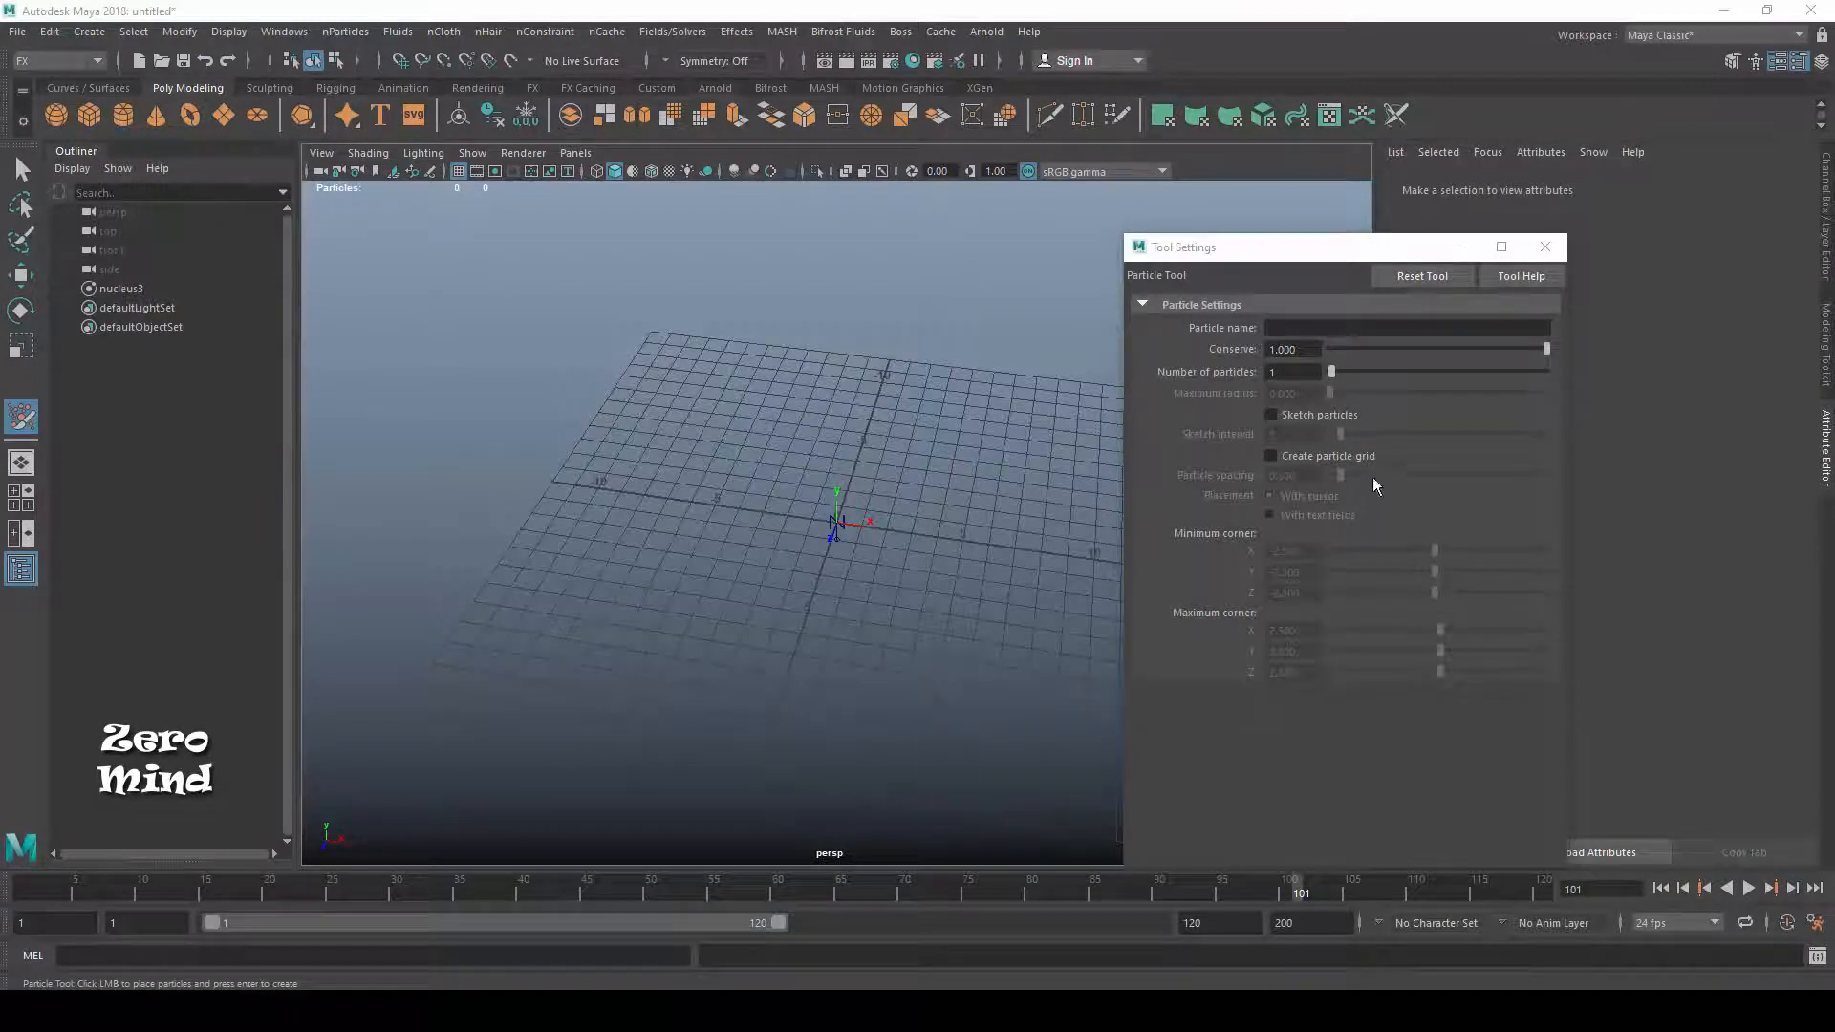
Sketch dense particle strokes across the grid with Sketch particles enabled and the sketch interval at 0.
left_click(1269, 414)
left_click(1292, 434)
type("0")
key("Return")
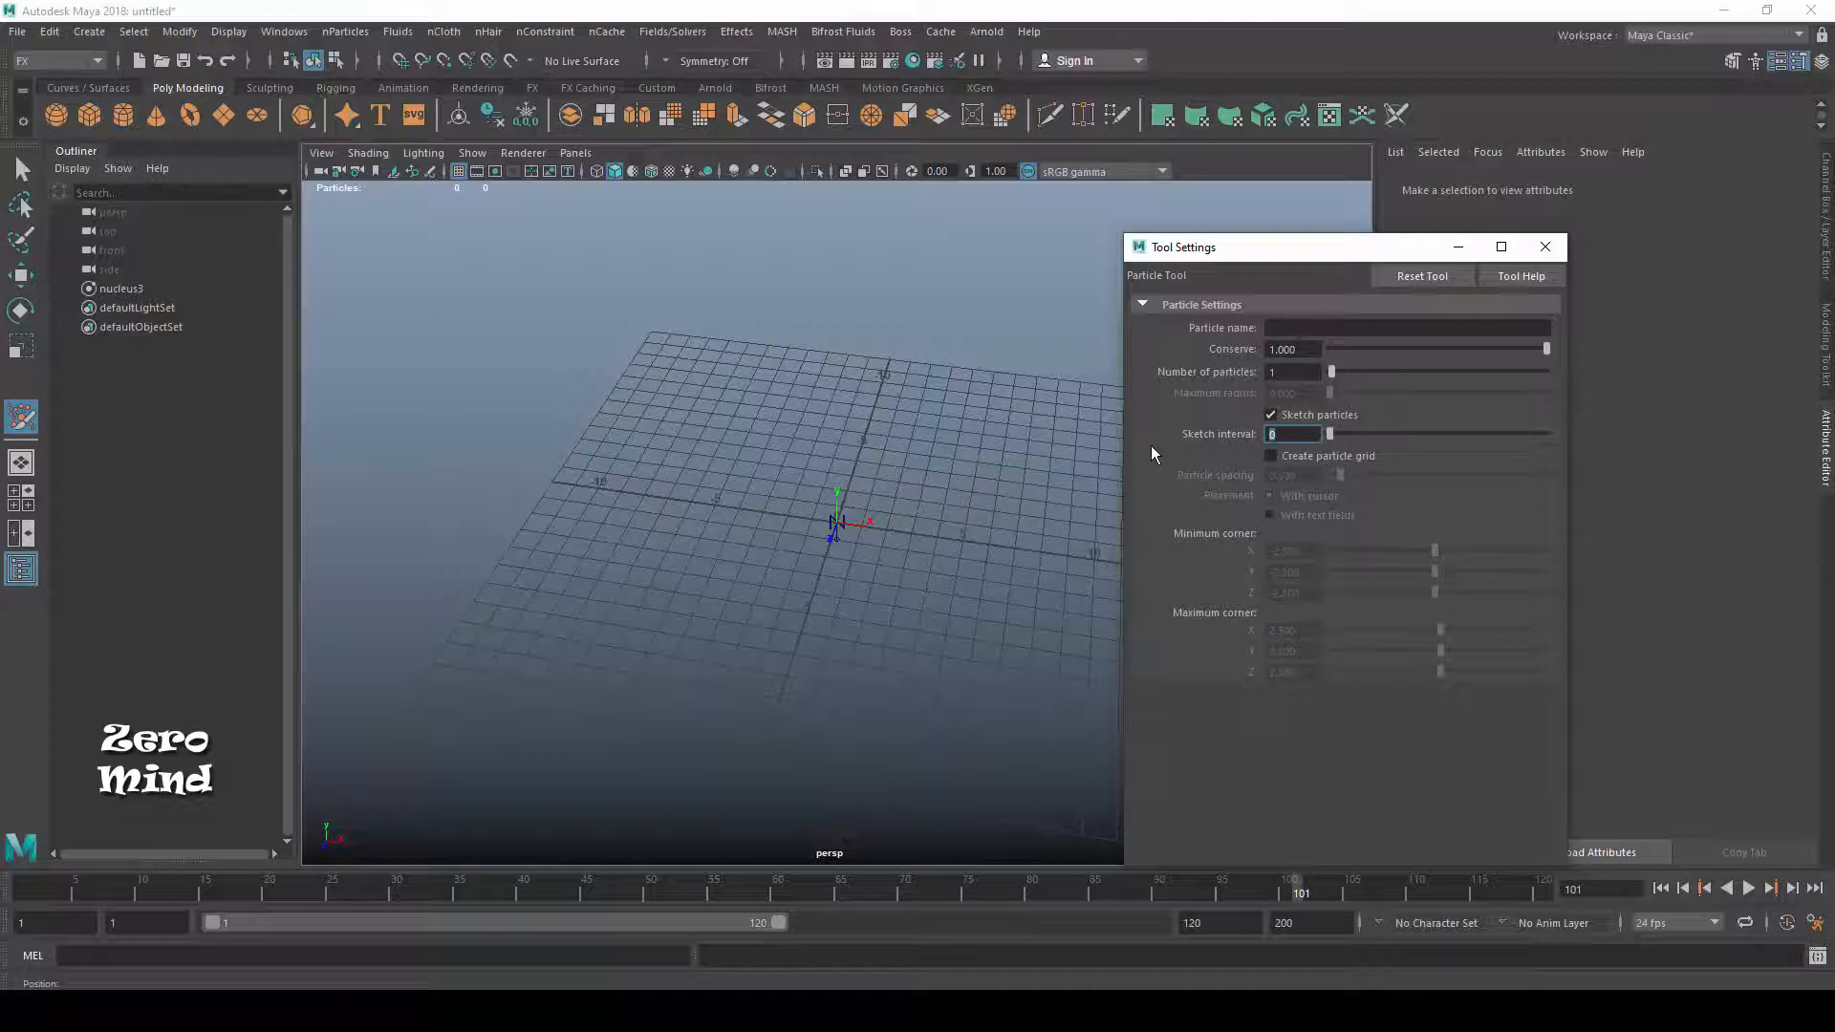
mouse_move(399, 588)
left_mouse_down()
mouse_move(841, 387)
mouse_move(1018, 275)
mouse_move(728, 509)
left_mouse_up()
left_click_drag(506, 607, 923, 493)
Set the sketch interval to 100 and sketch another particle stroke in front of the grid.
left_click(1280, 434)
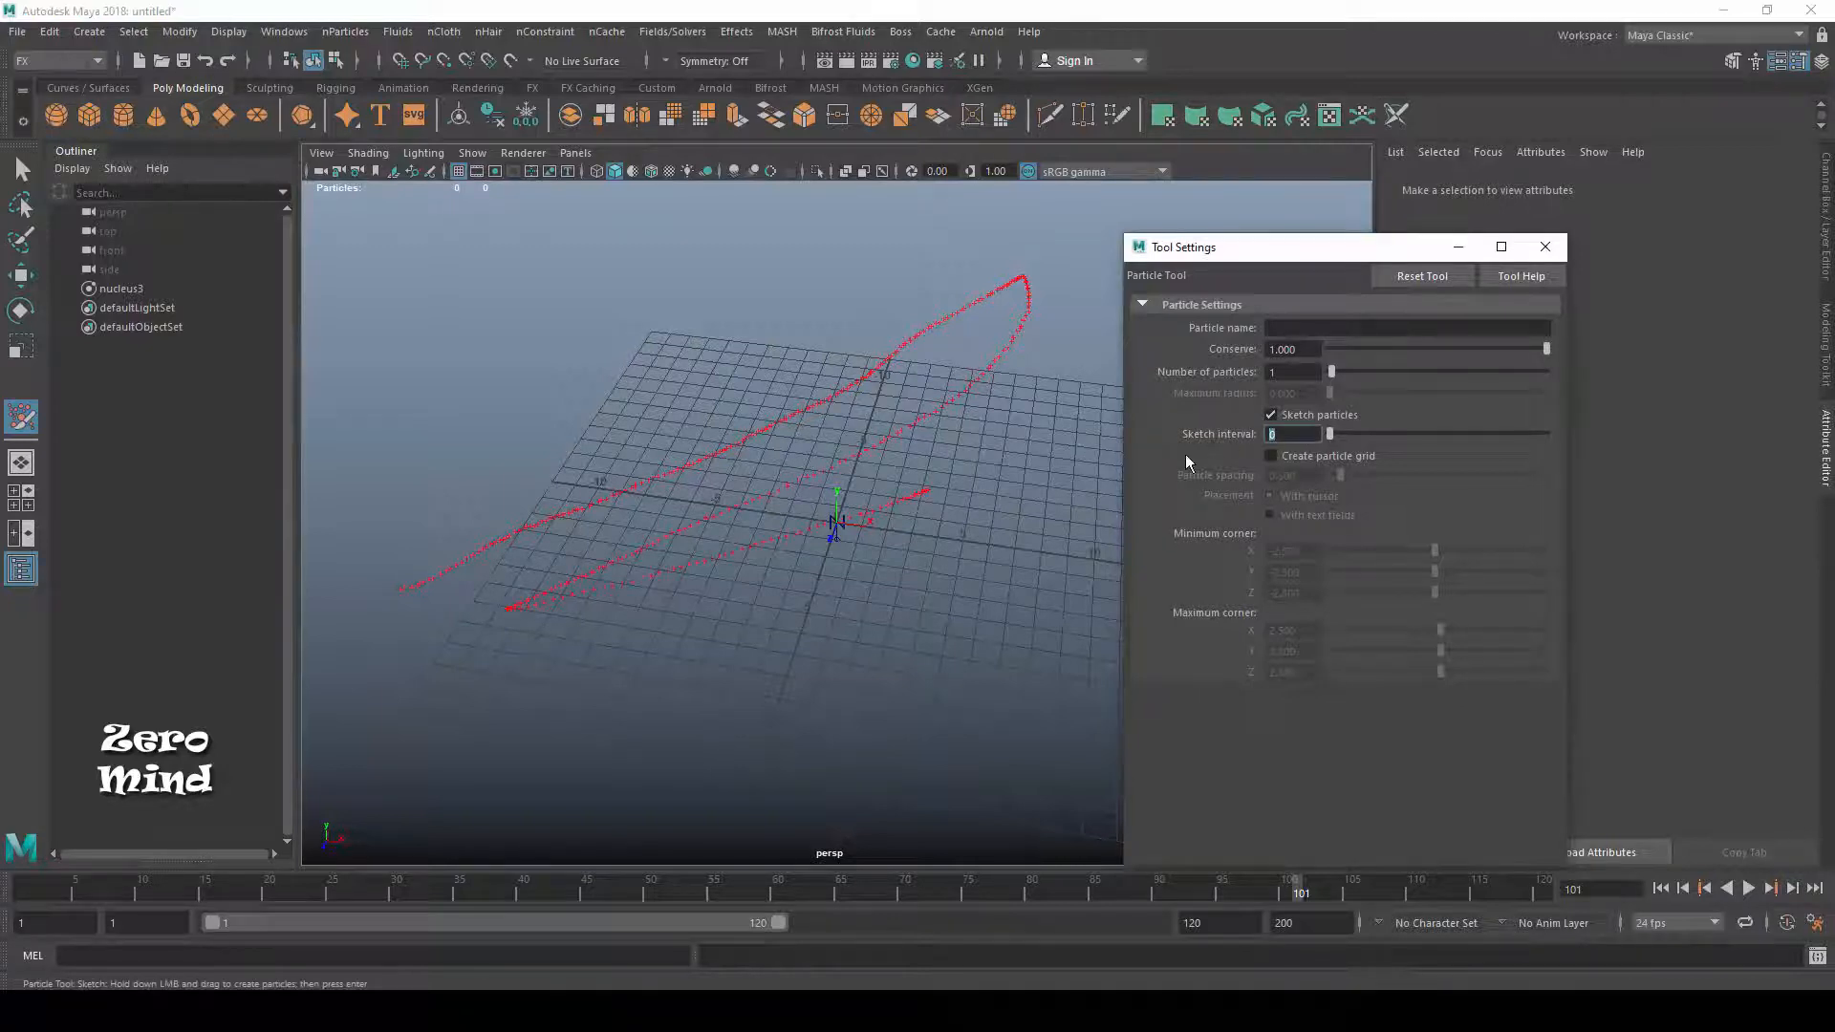
type("100")
key("Return")
left_click_drag(602, 765, 891, 650)
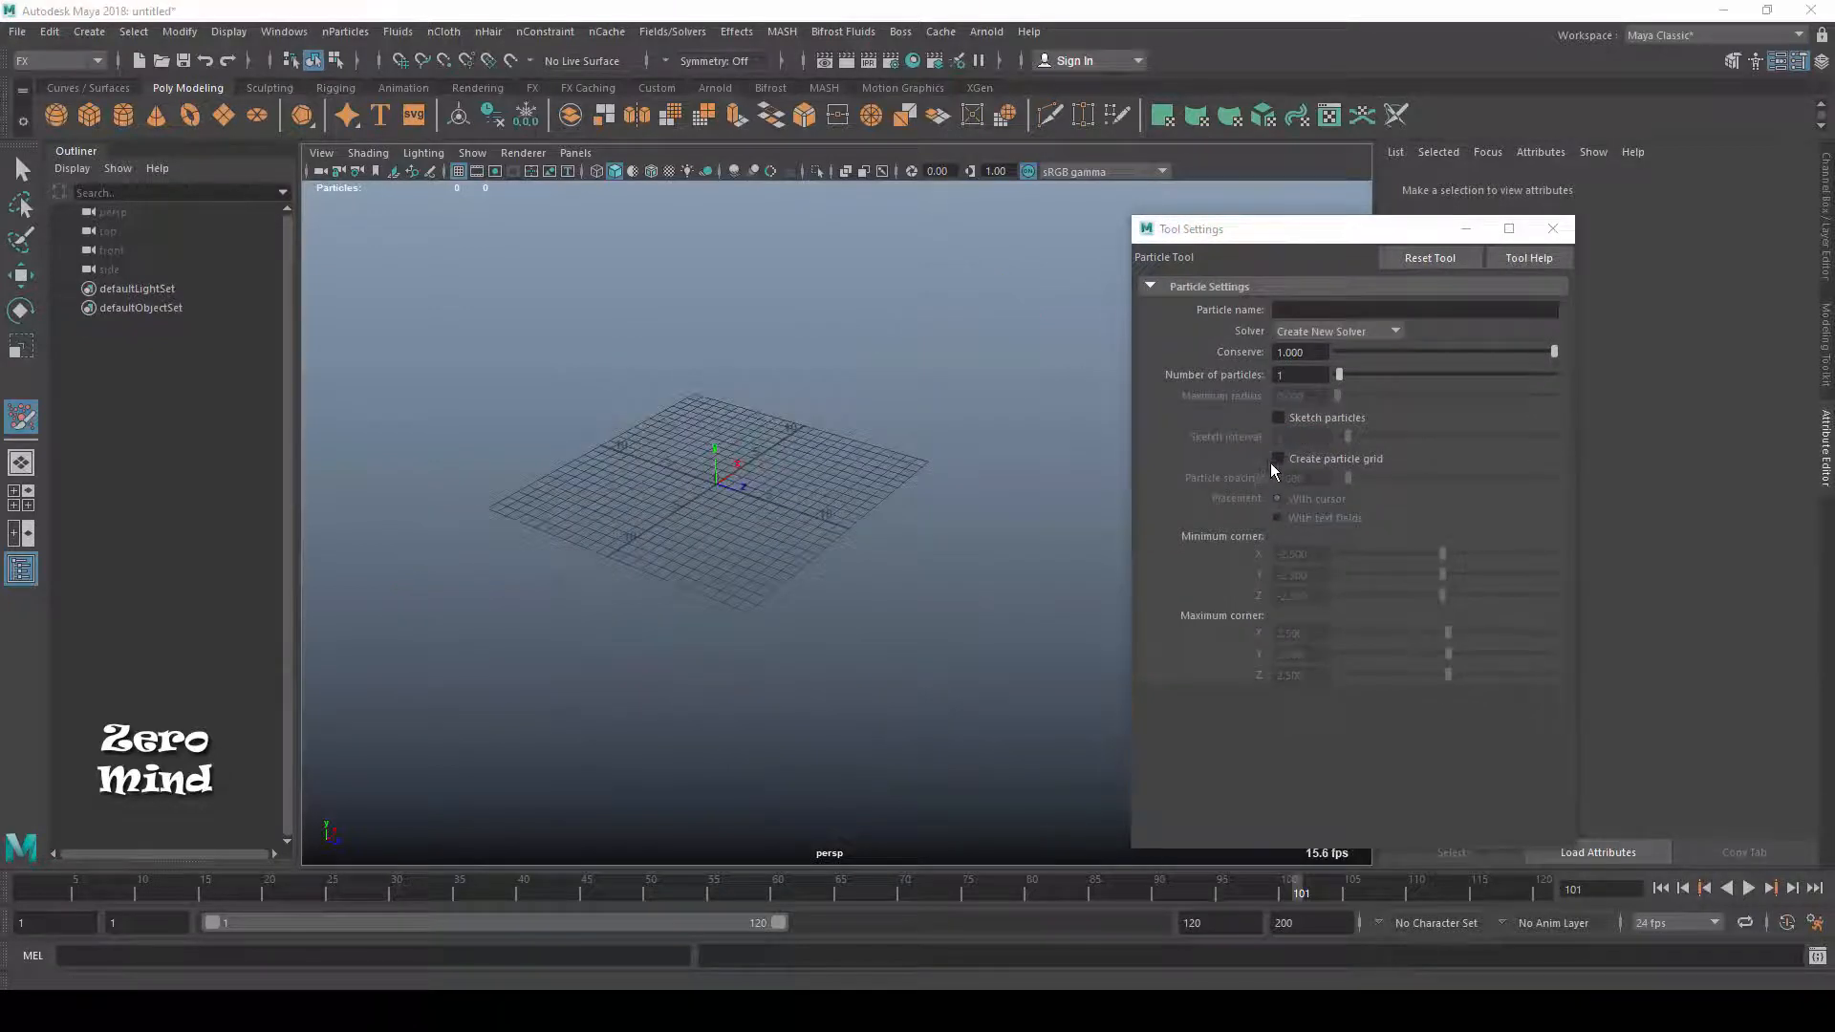
Create a particle grid with 0.500 spacing as a narrow strip along the scene grid's front-left edge, placed with the cursor.
left_click(1278, 460)
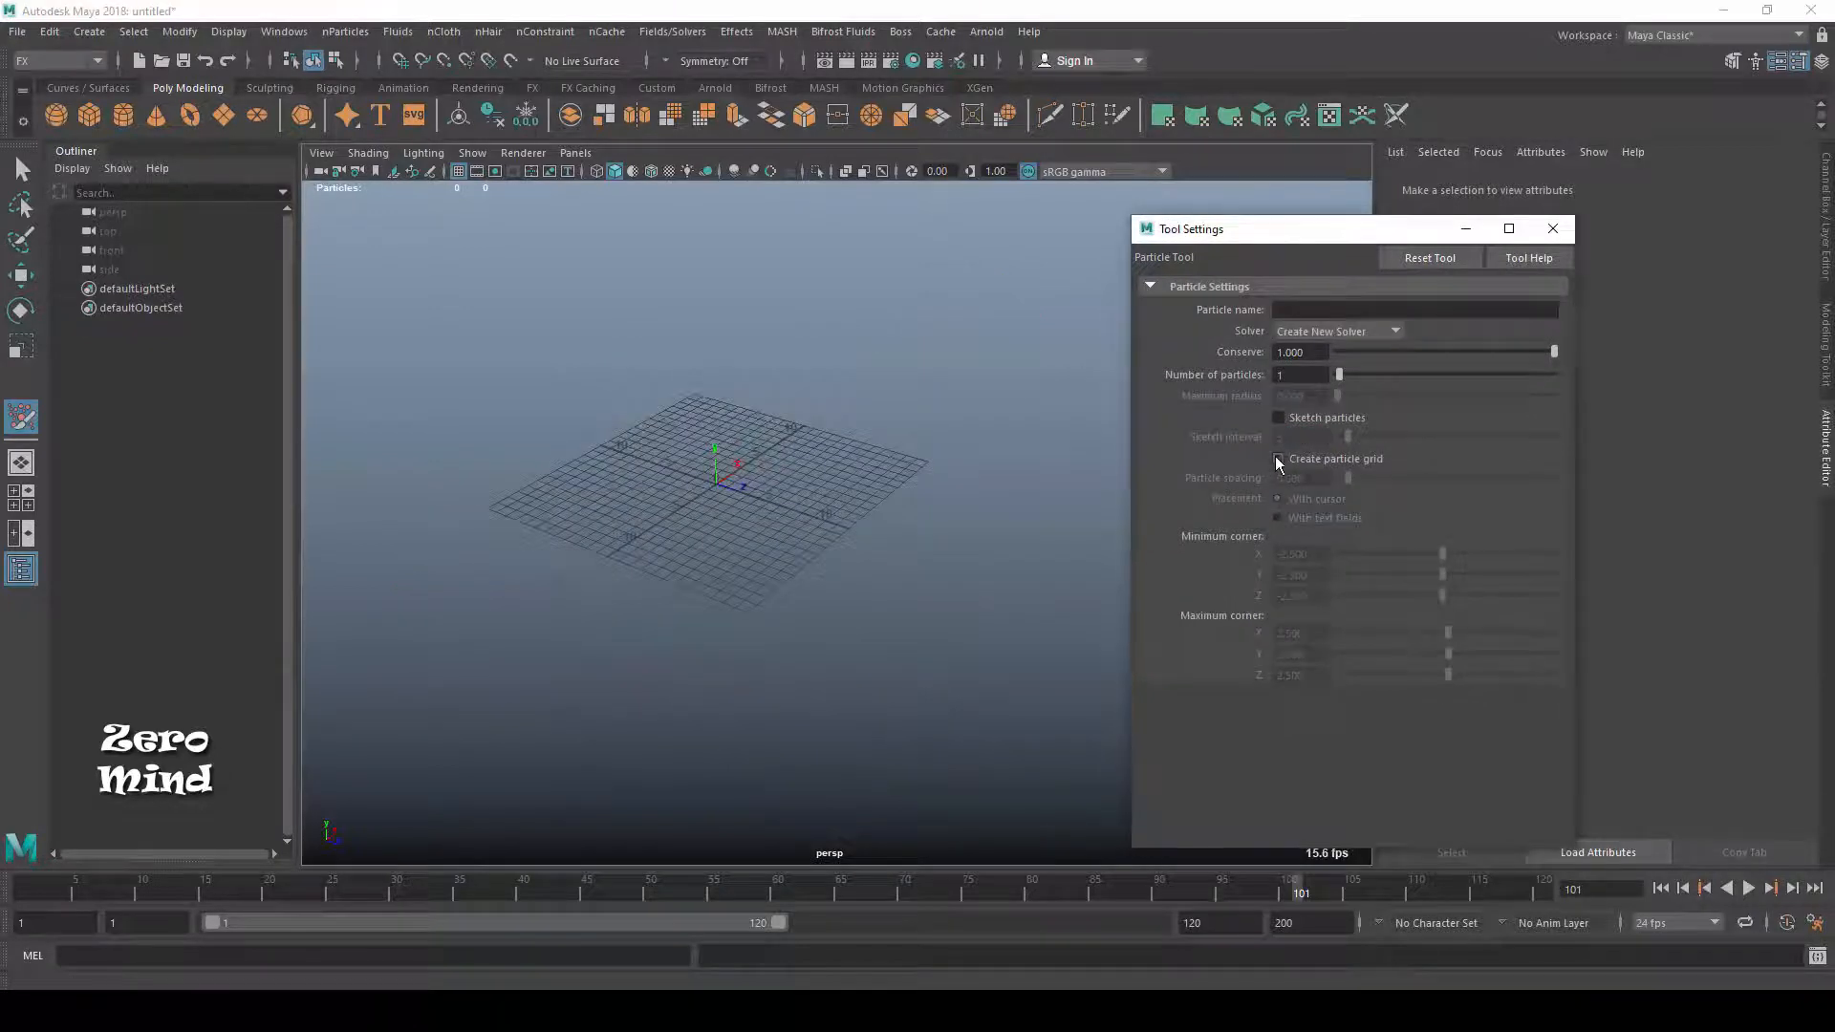
left_click(505, 507)
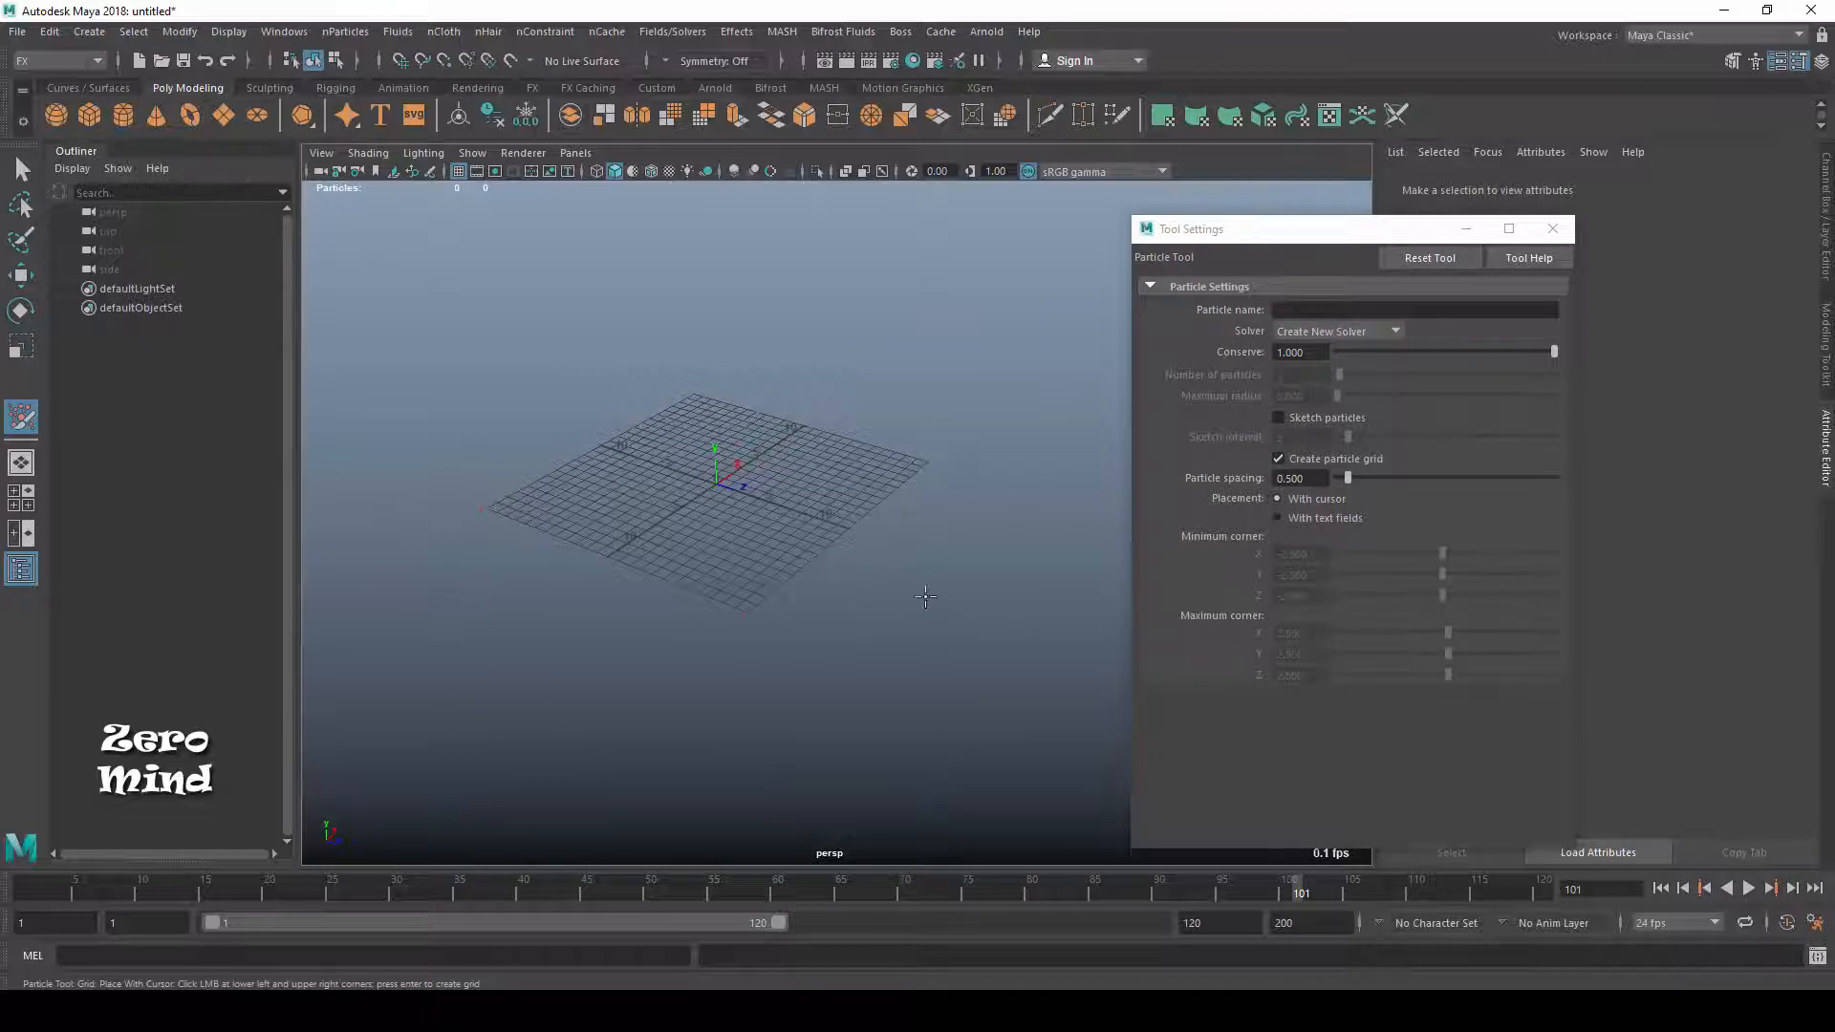
key("Return")
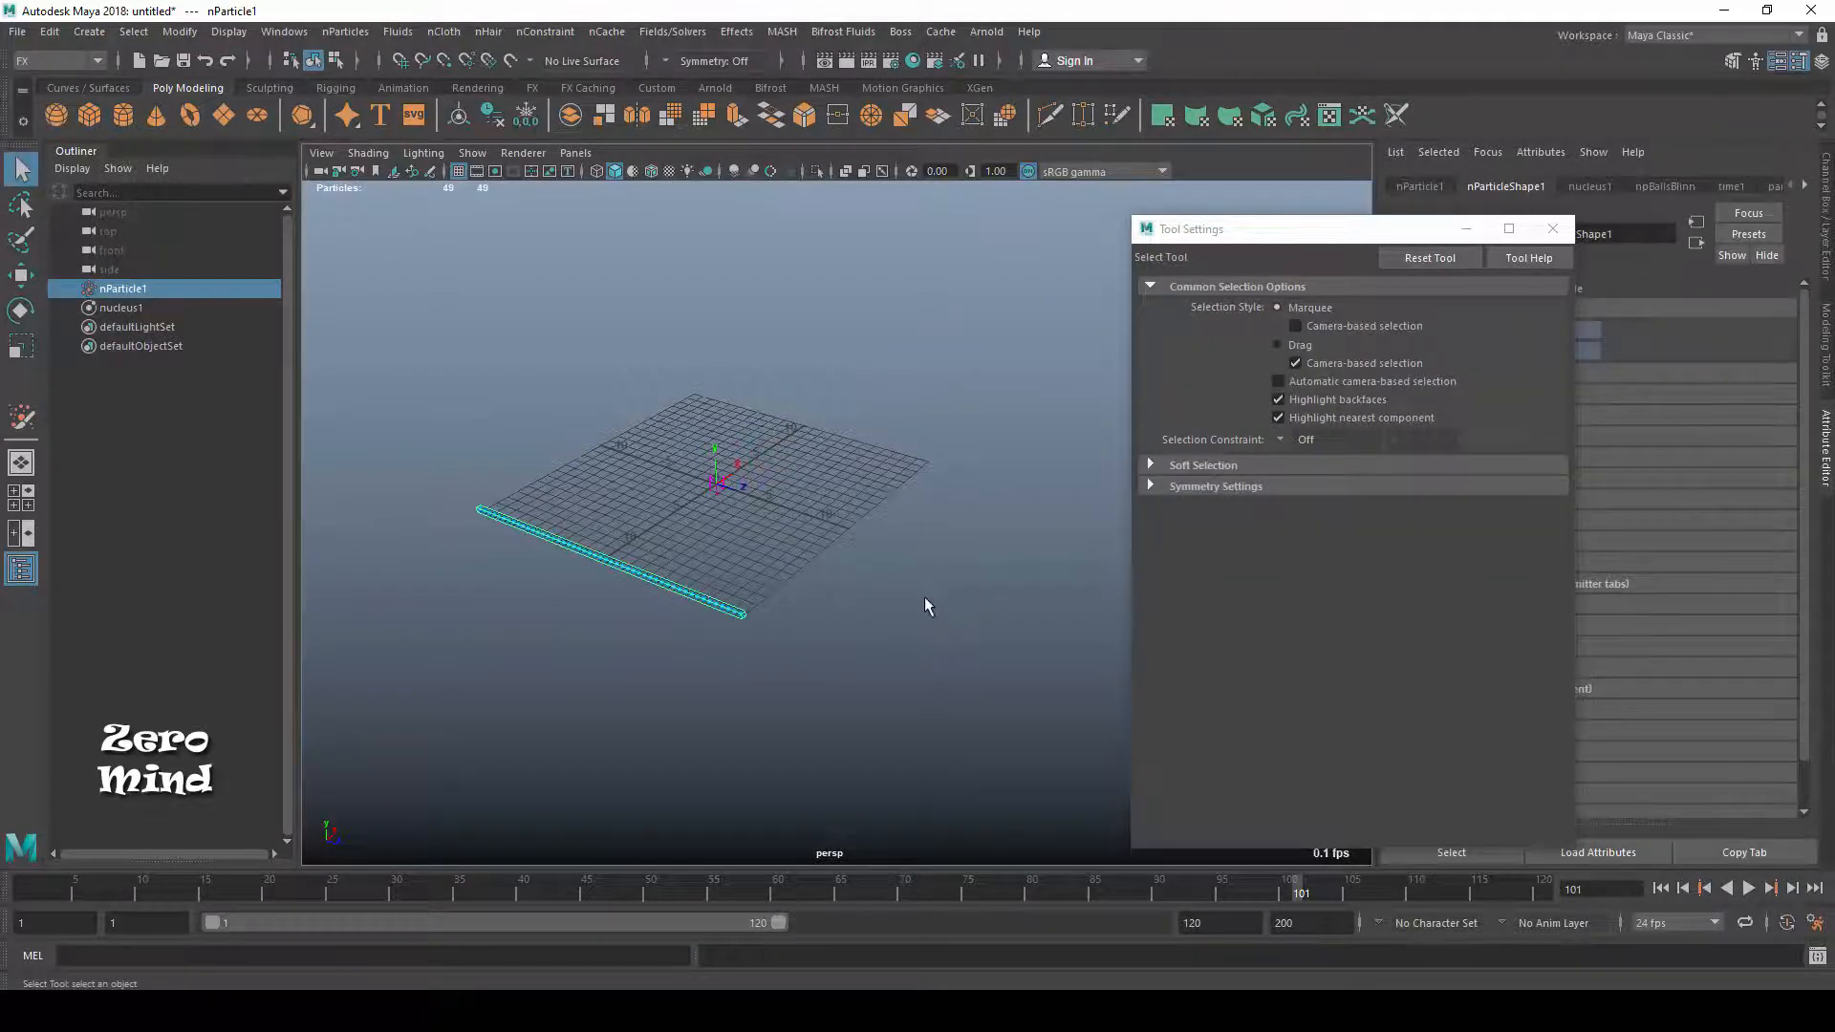
left_click_drag(746, 542, 742, 561, "alt")
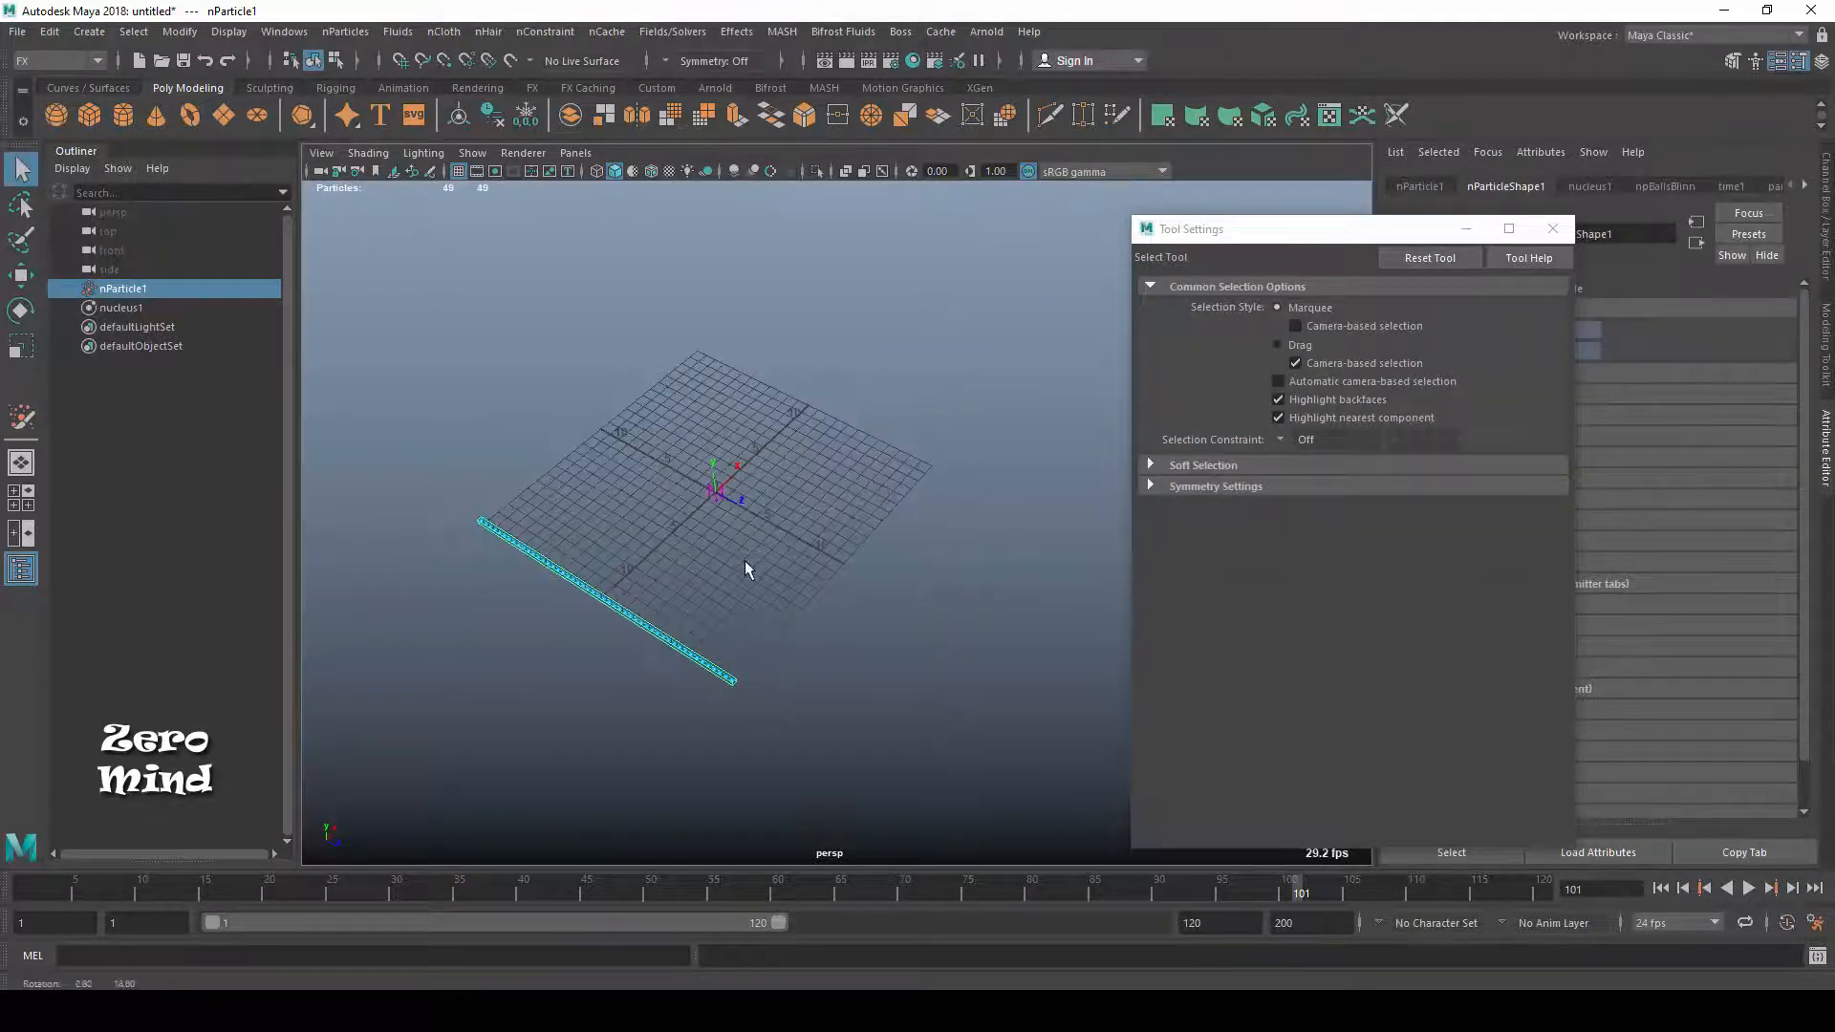
Create a second particle grid with 0.500 spacing that covers most of the scene grid, placed with the cursor.
left_click(31, 417)
left_click(504, 497)
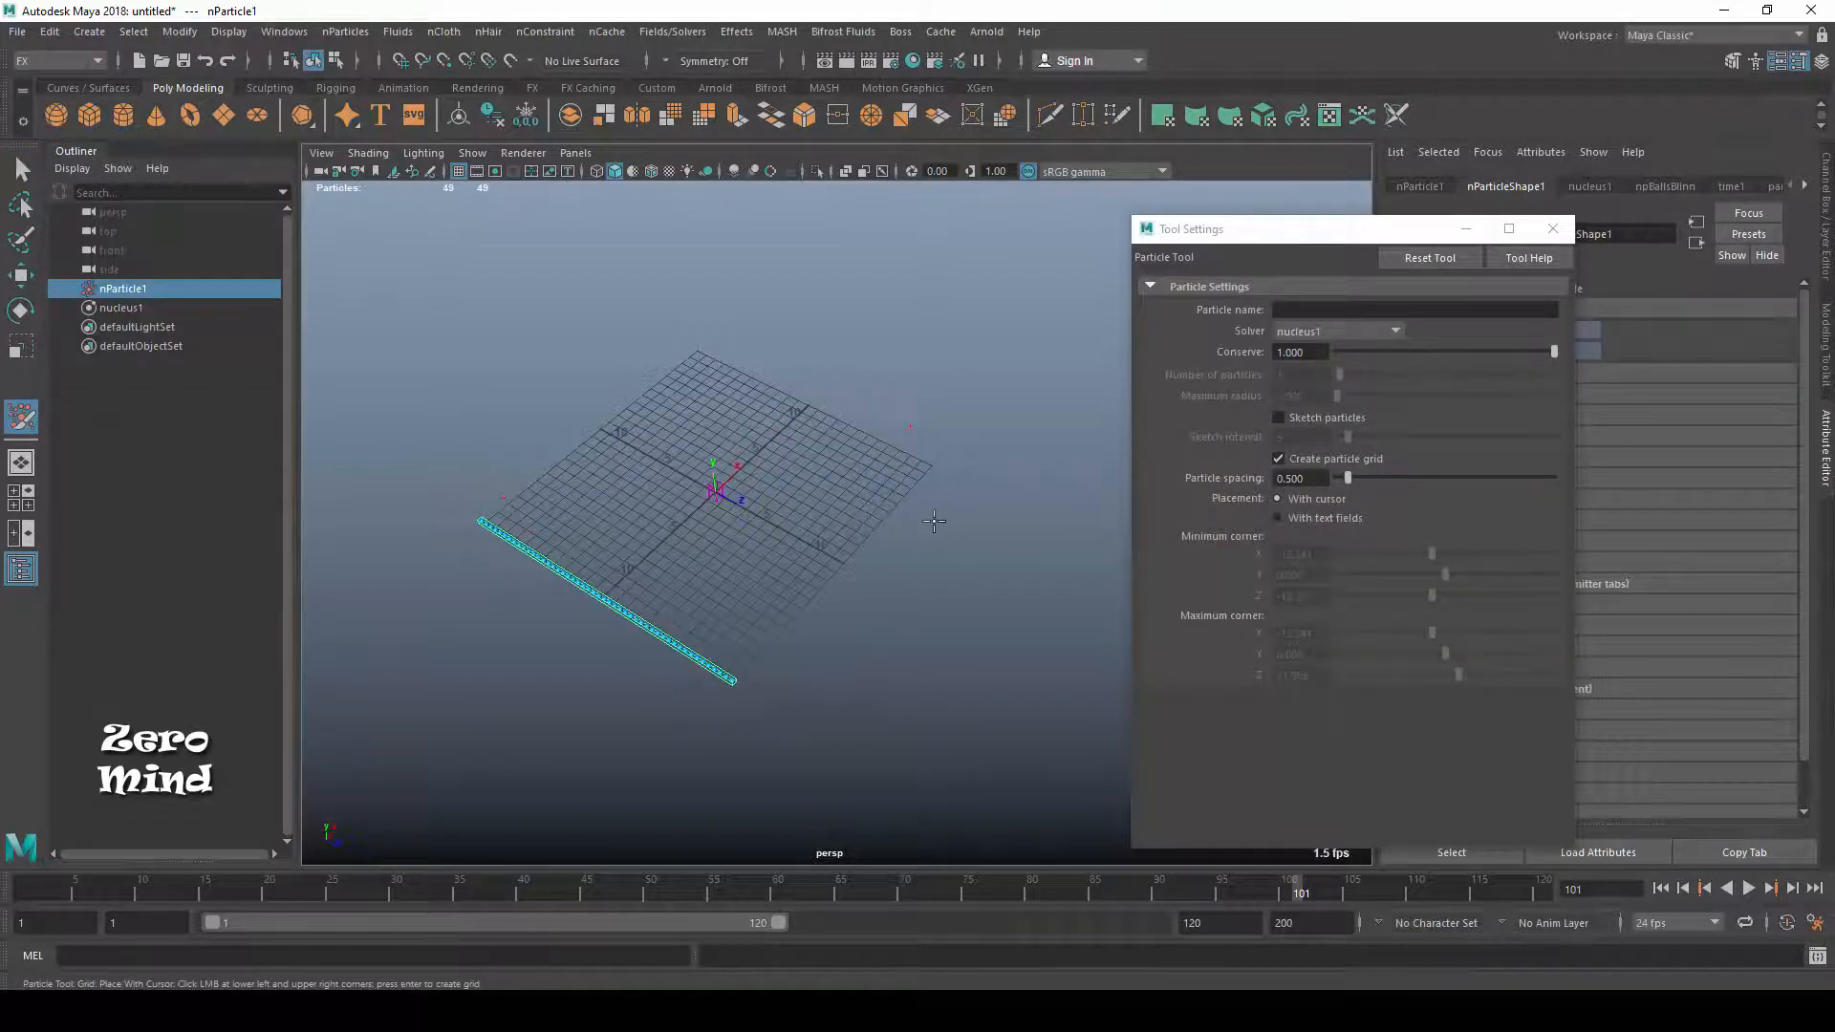
key("Return")
middle_click_drag(955, 534, 788, 442, "alt")
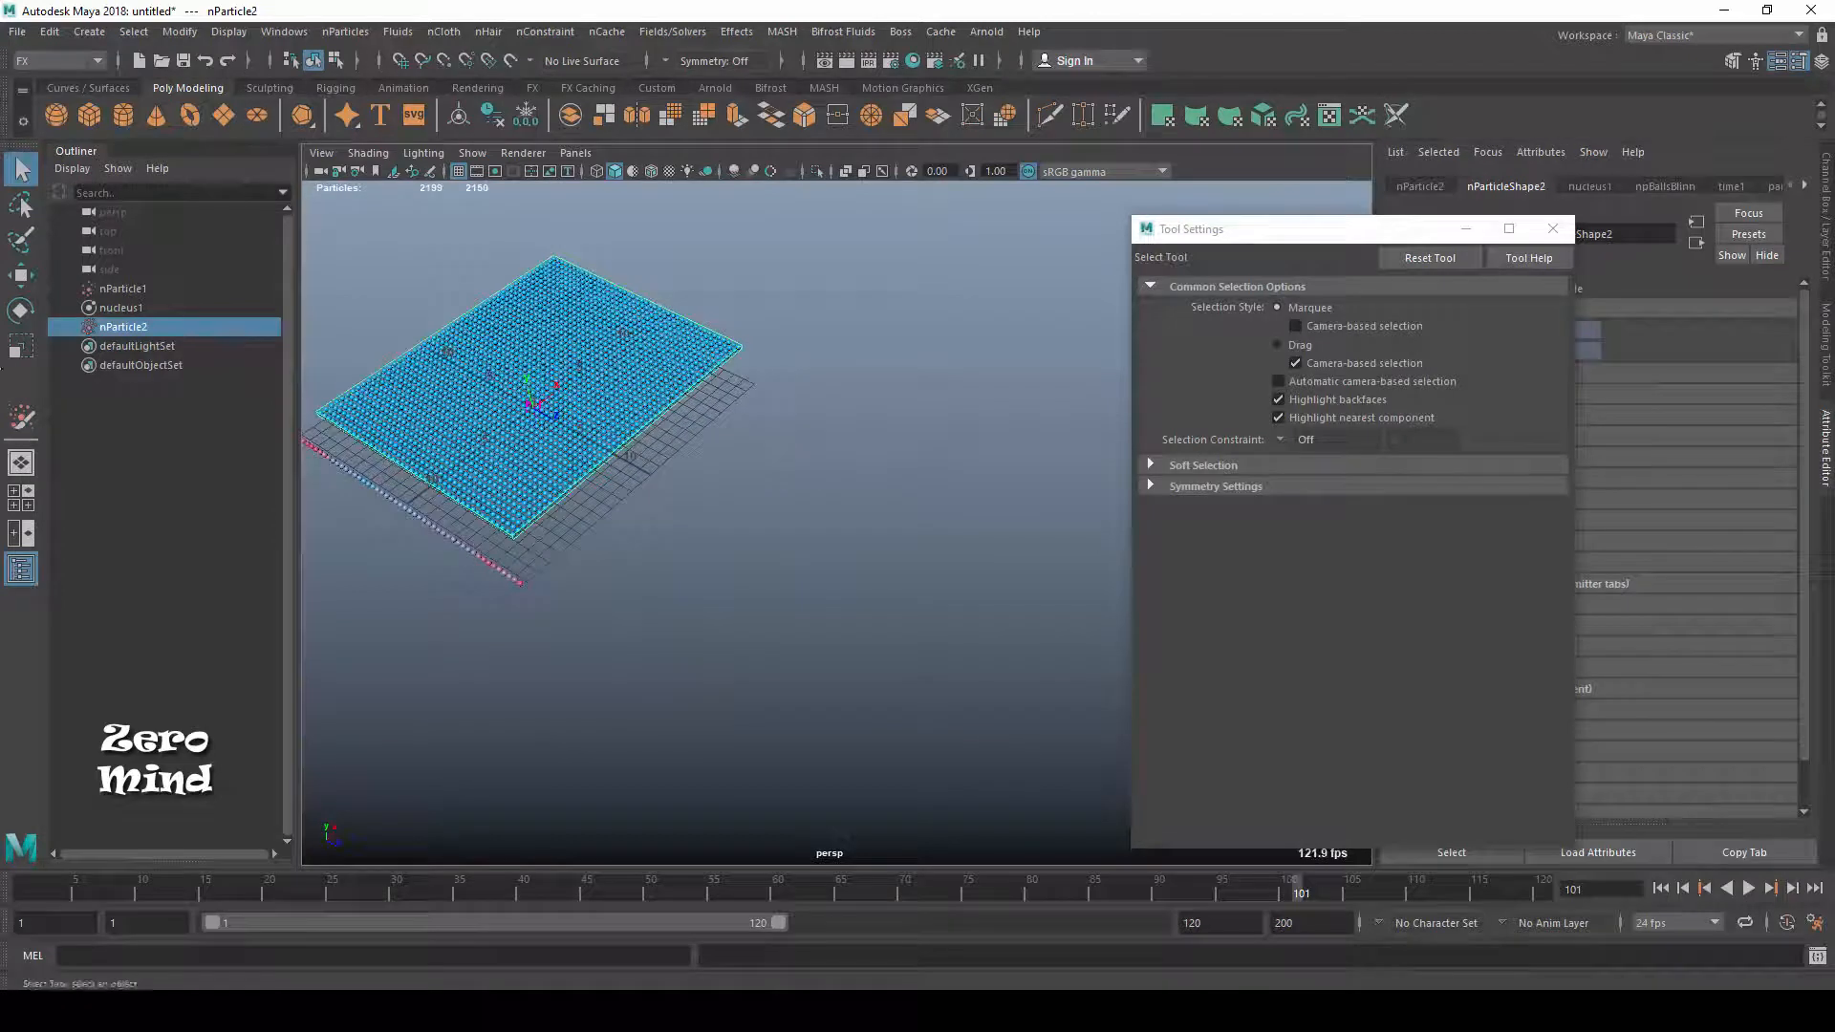
Create another particle grid with Particle spacing 2.000 in the empty area beside the scene grid, placed with the cursor.
left_click(24, 421)
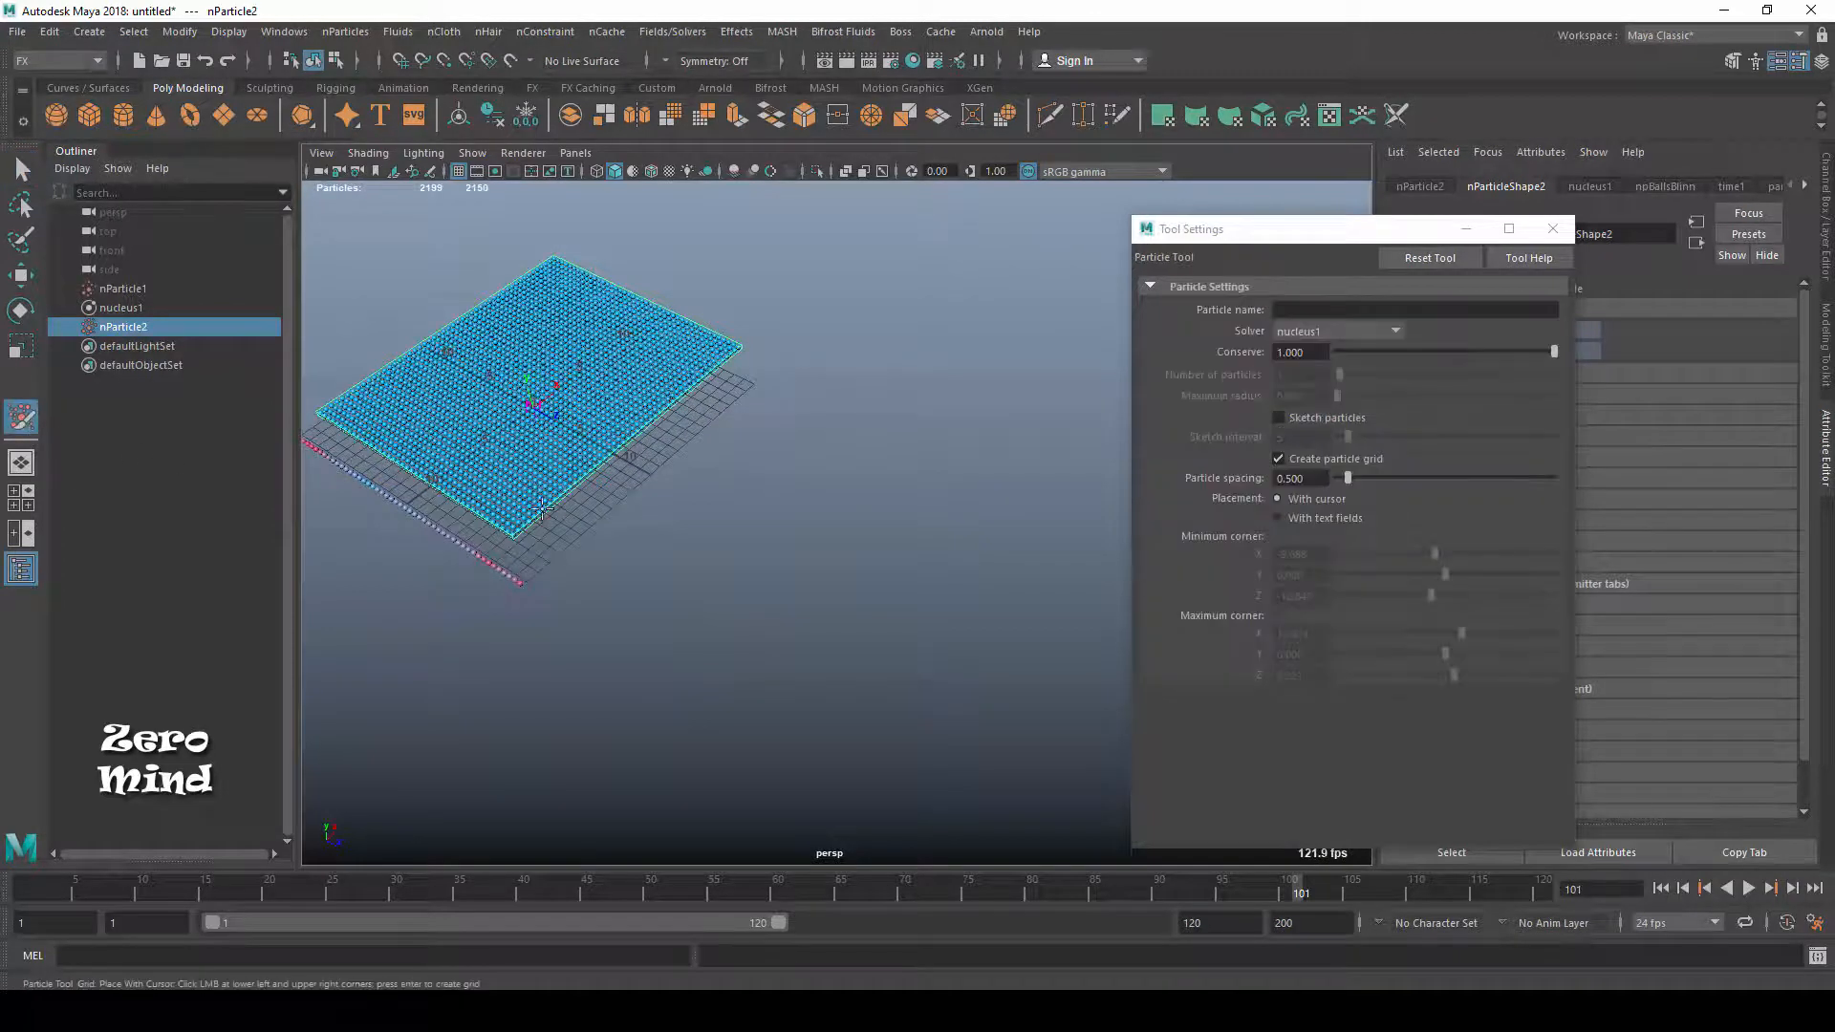
scroll(581, 481, "up", 5)
middle_click_drag(463, 417, 970, 588, "alt")
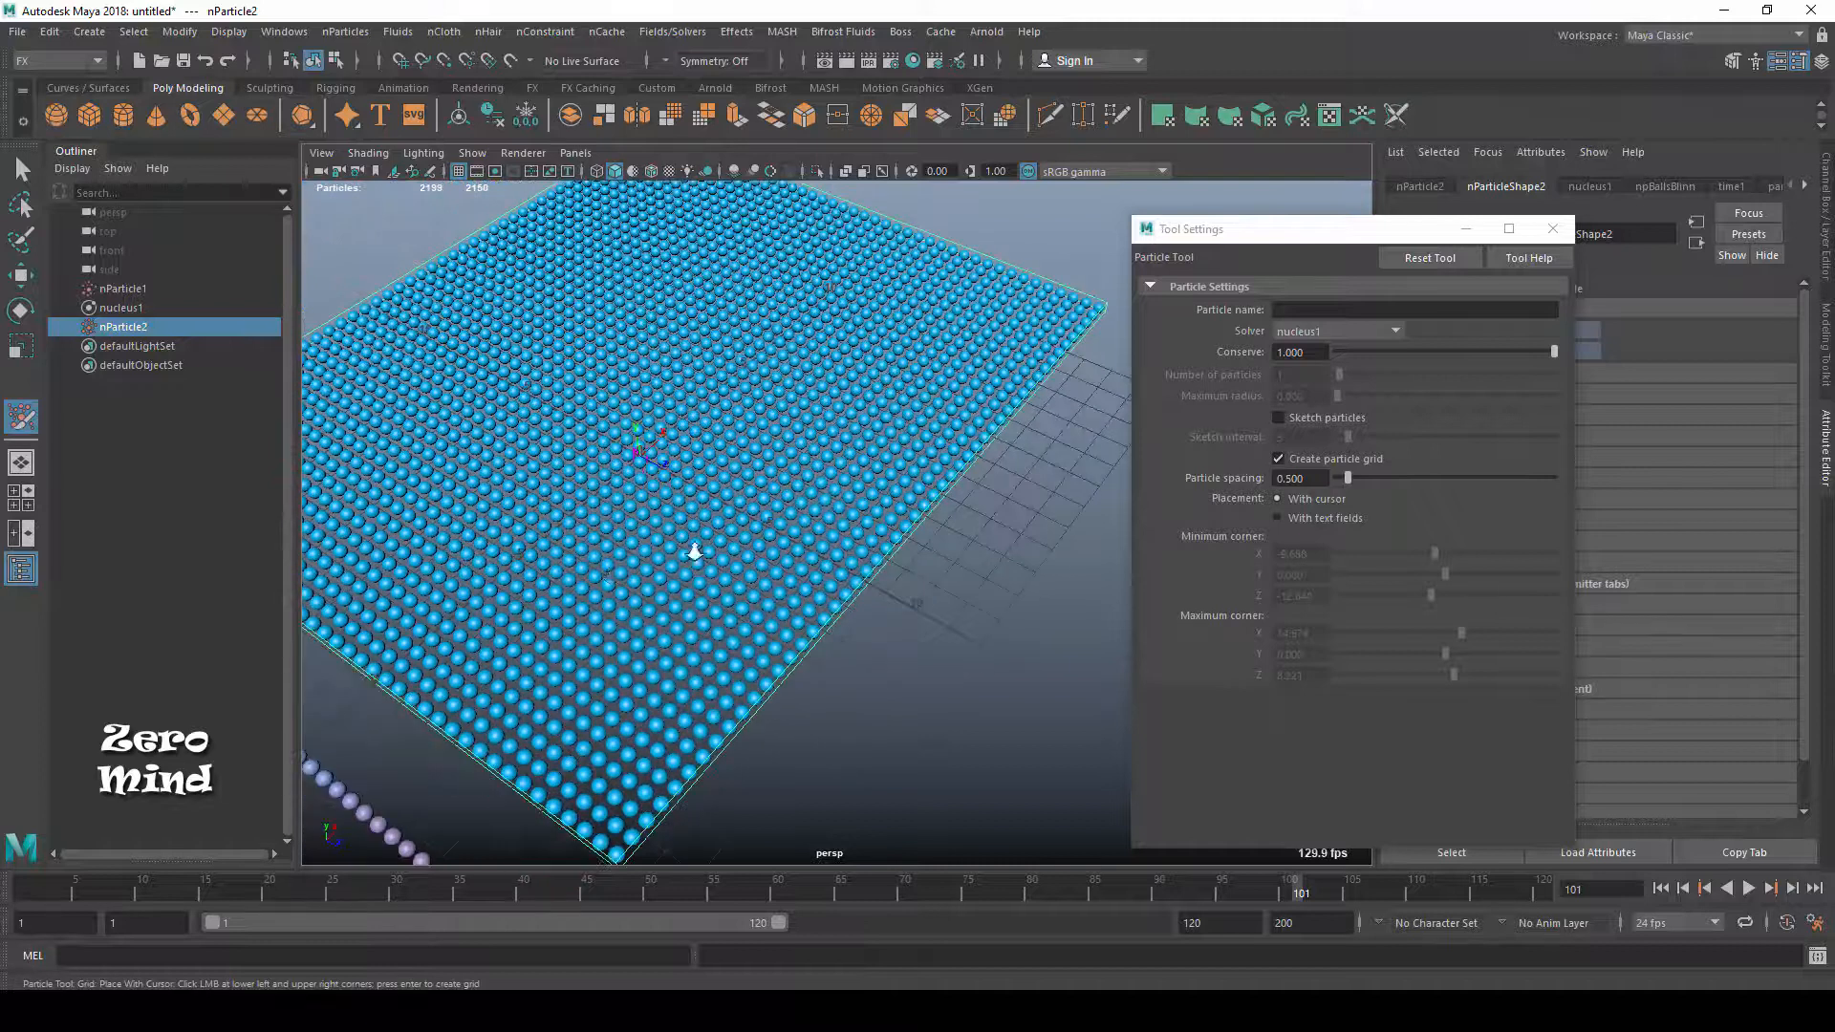
scroll(692, 553, "down", 5)
middle_click_drag(830, 579, 674, 525, "alt")
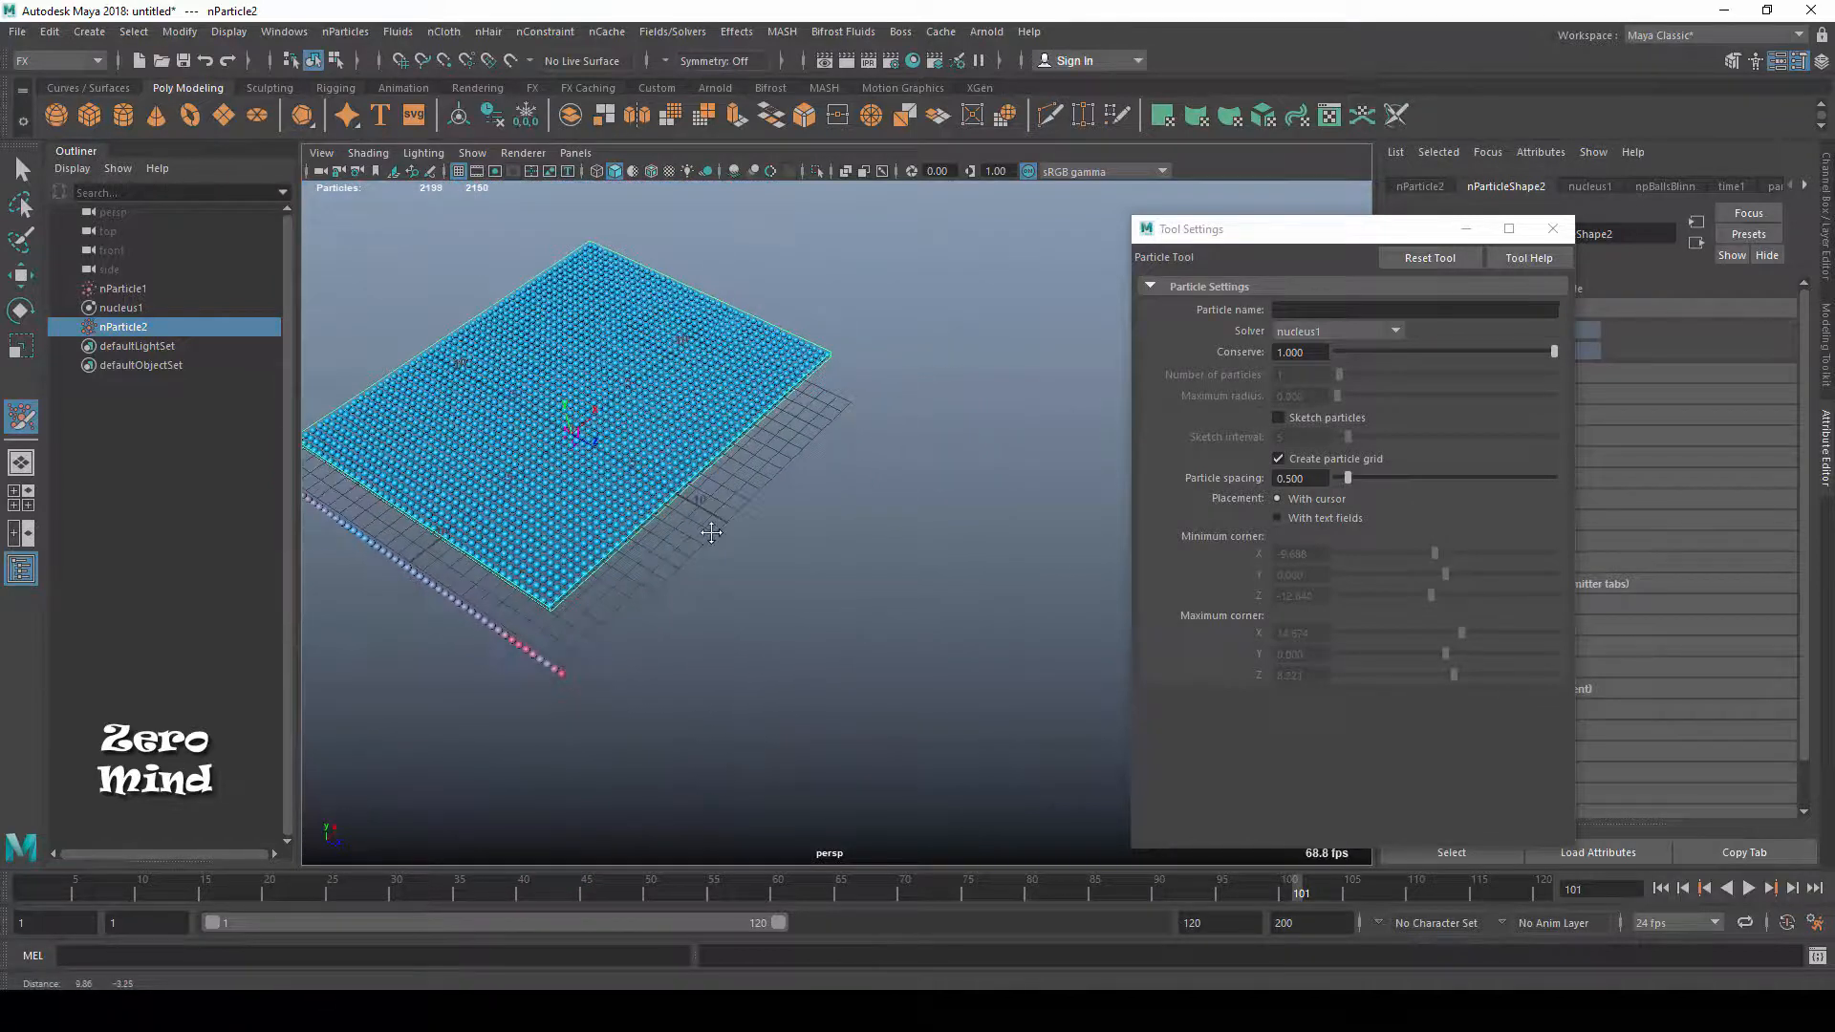
left_click_drag(1311, 478, 1243, 478)
type("2.")
left_click(1101, 532)
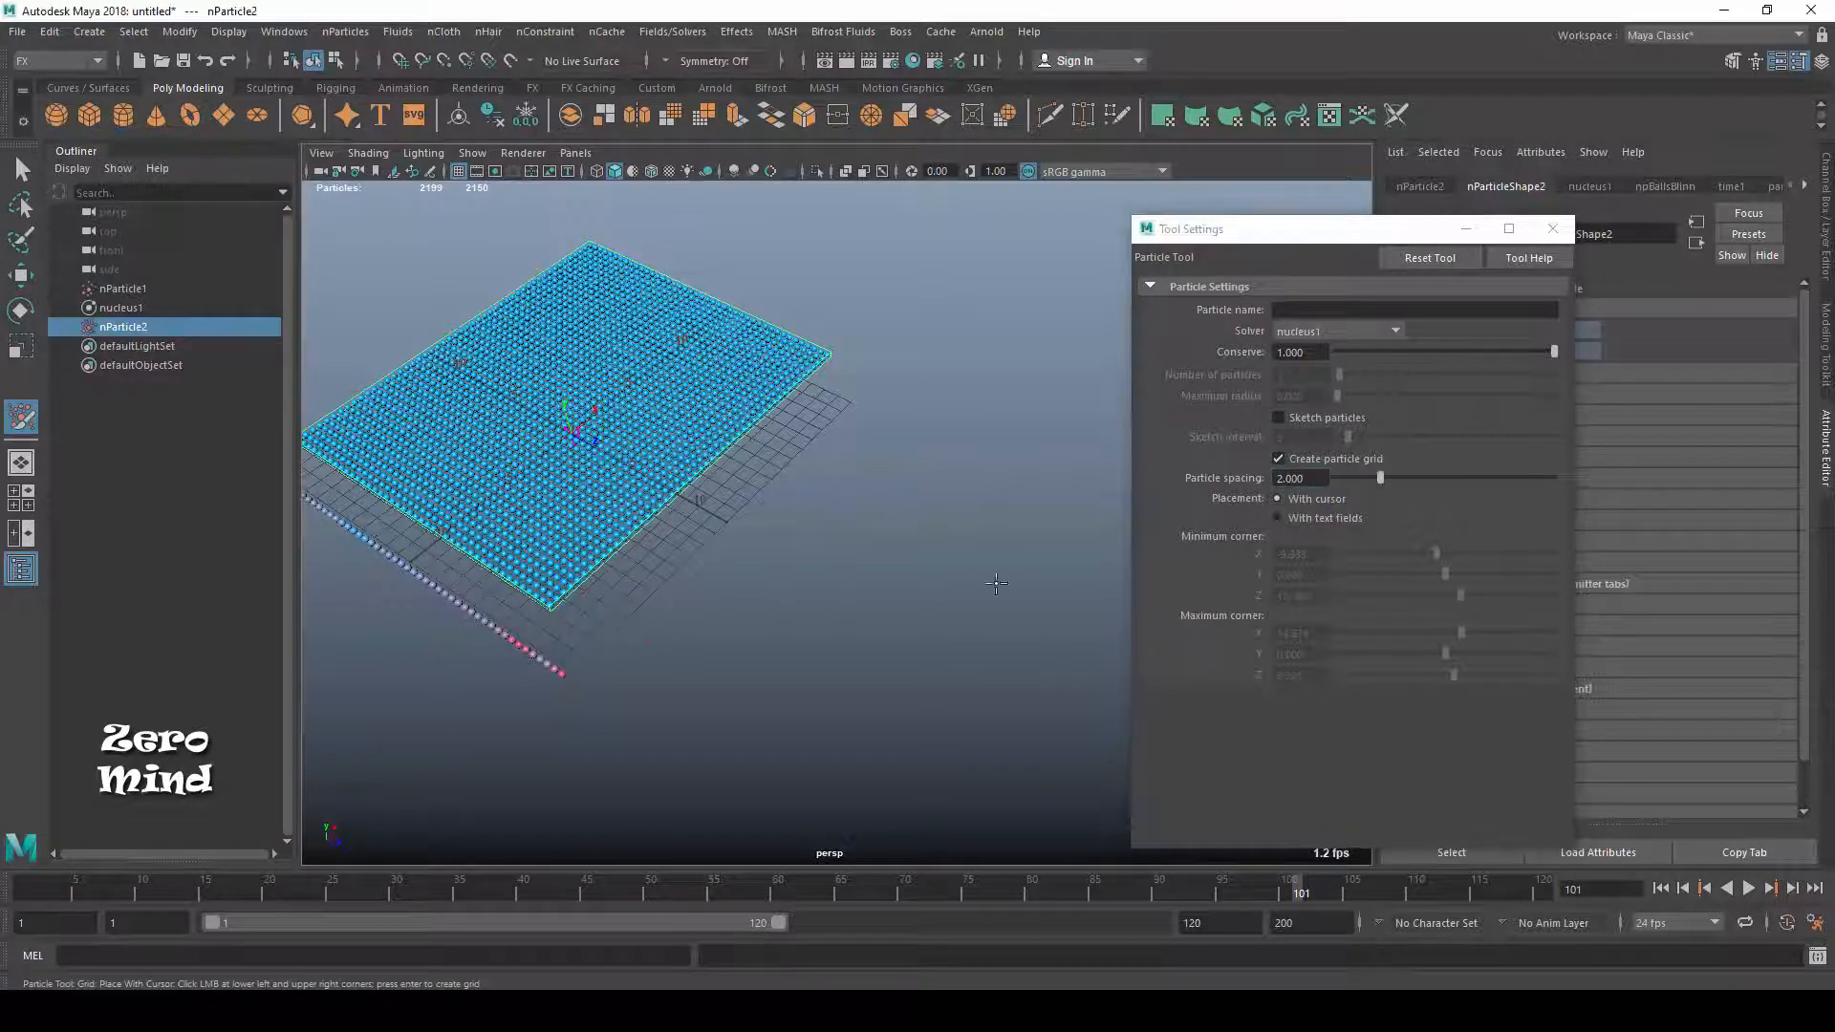
left_click(972, 722)
key("Return")
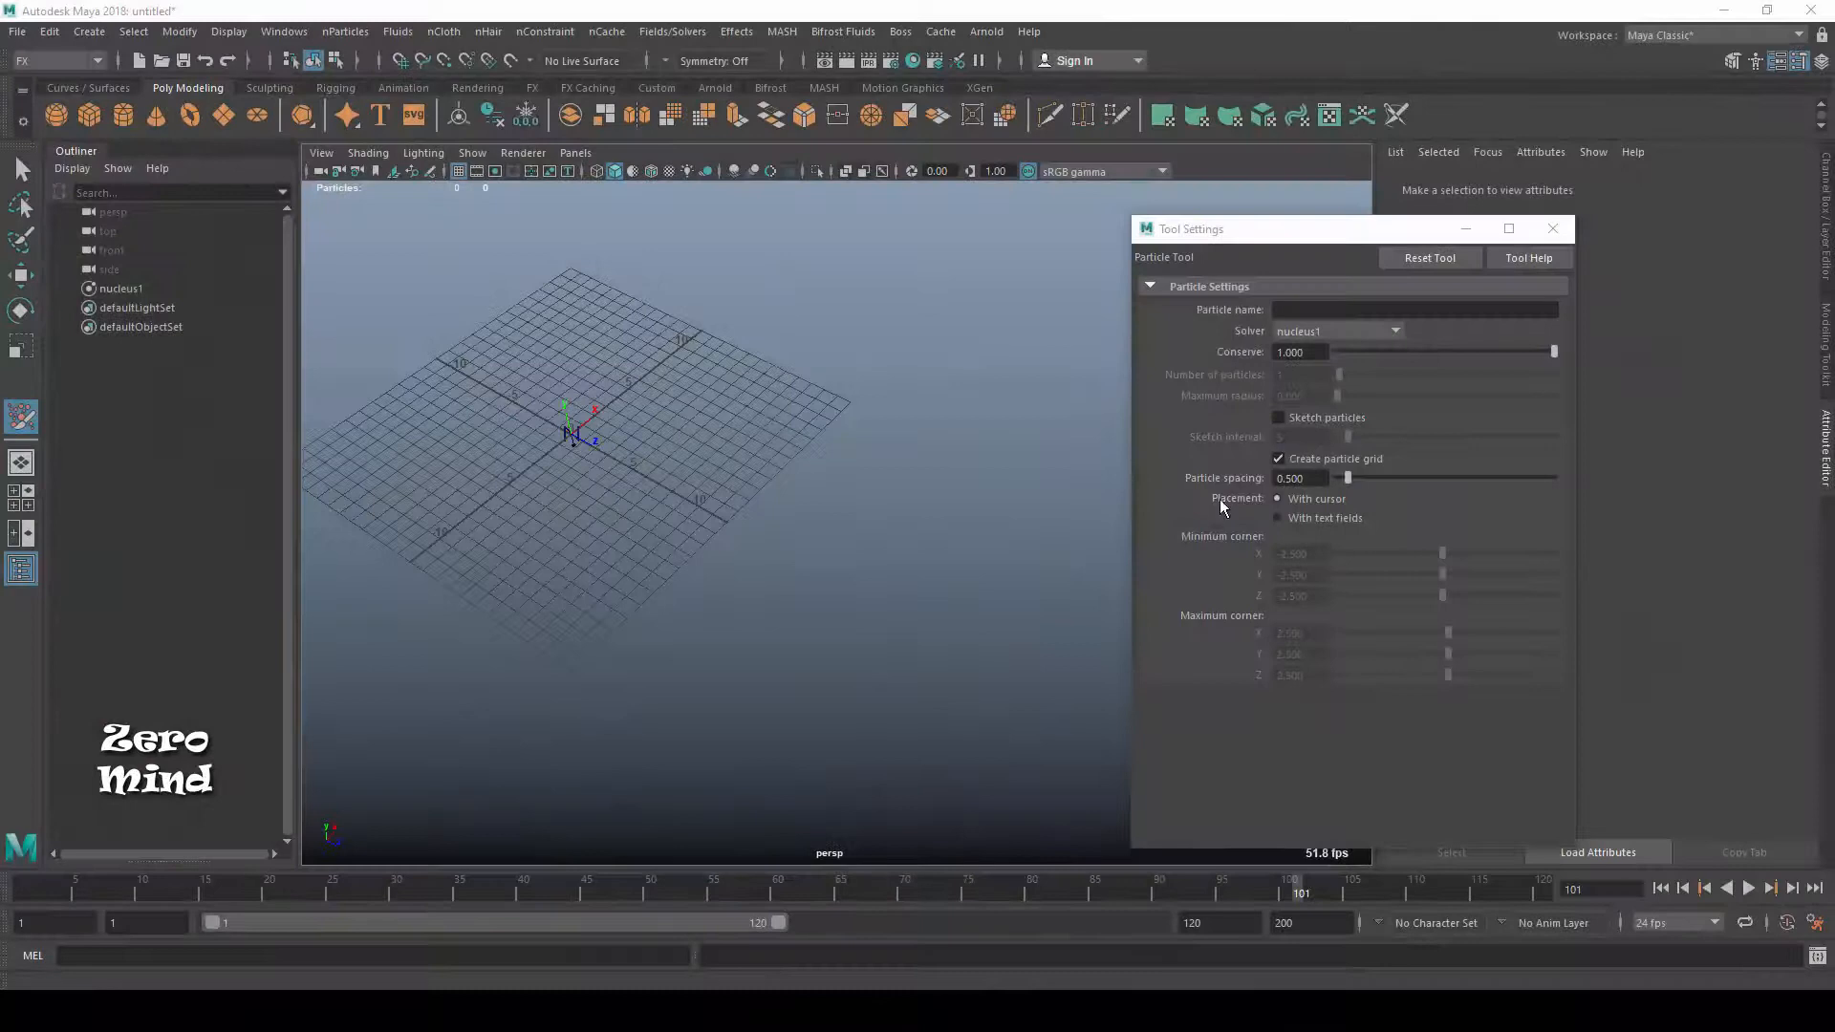
Create a particle grid placed with text fields, using 1.000 spacing and corners from -2.500 to 2.500 on every axis.
left_click(1319, 478)
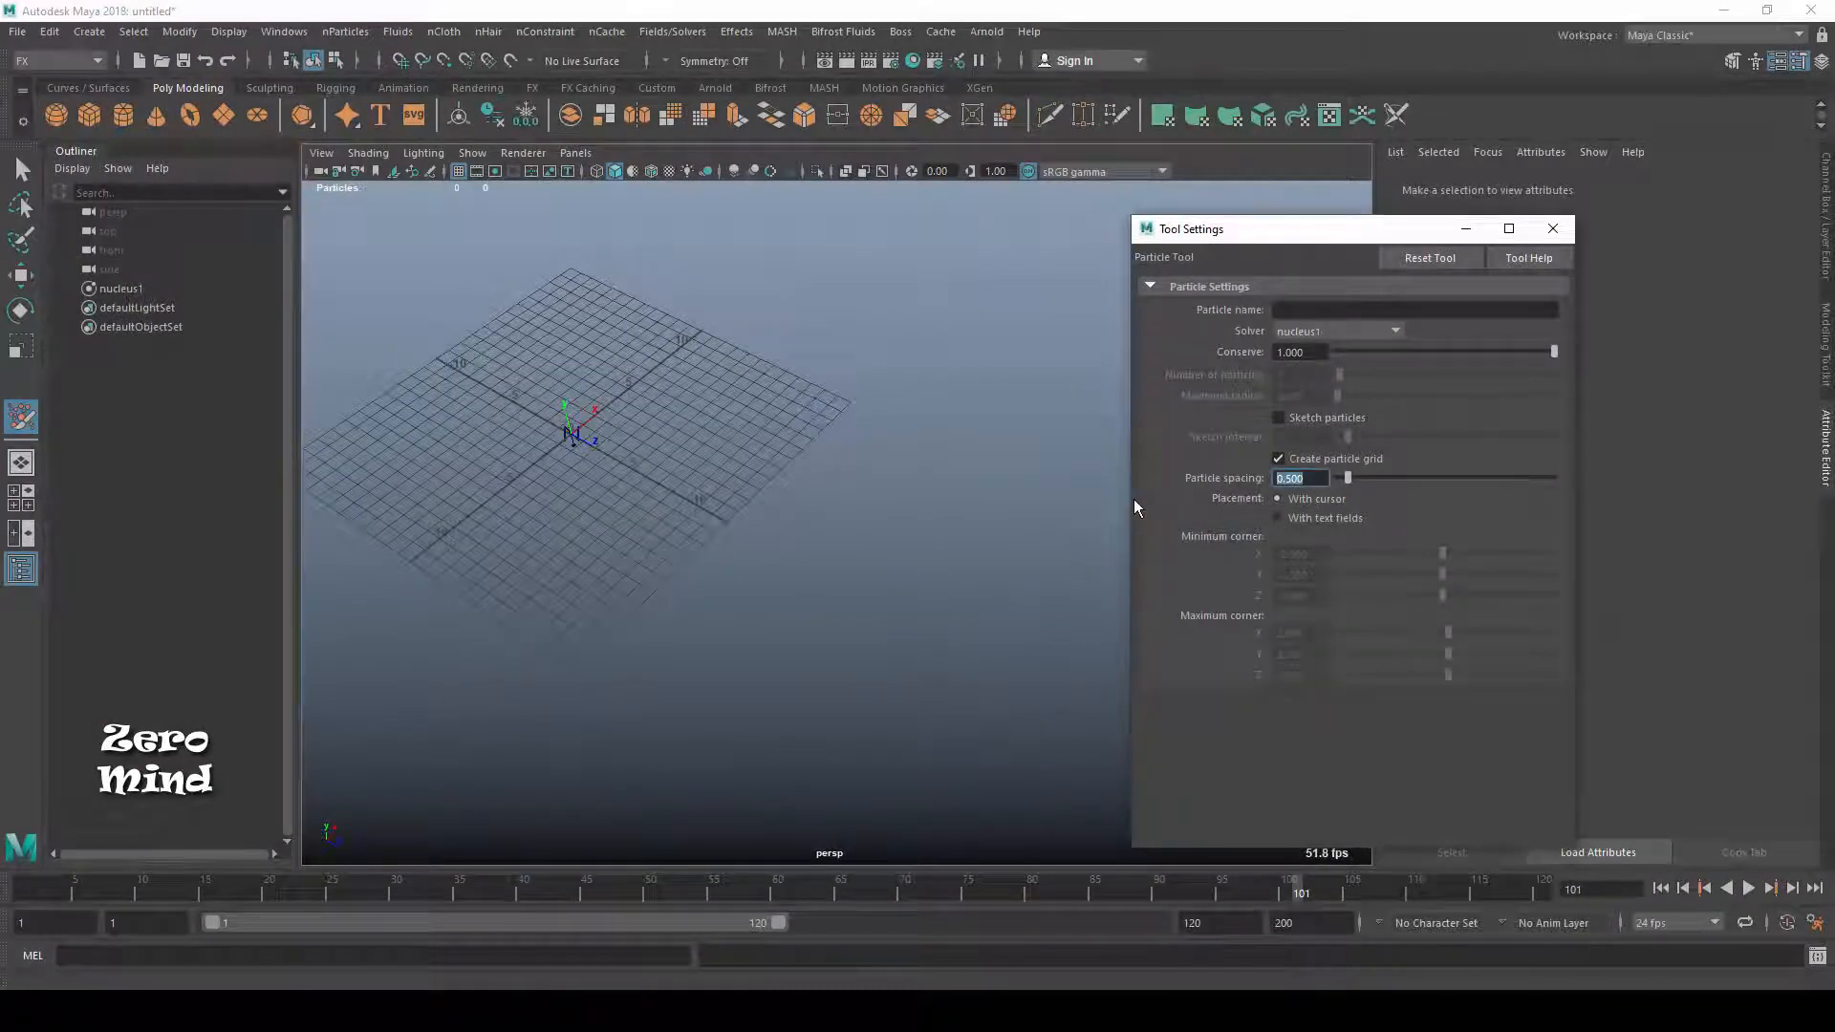
type("1")
key("Return")
left_click(1315, 516)
key("Return")
left_click(572, 449)
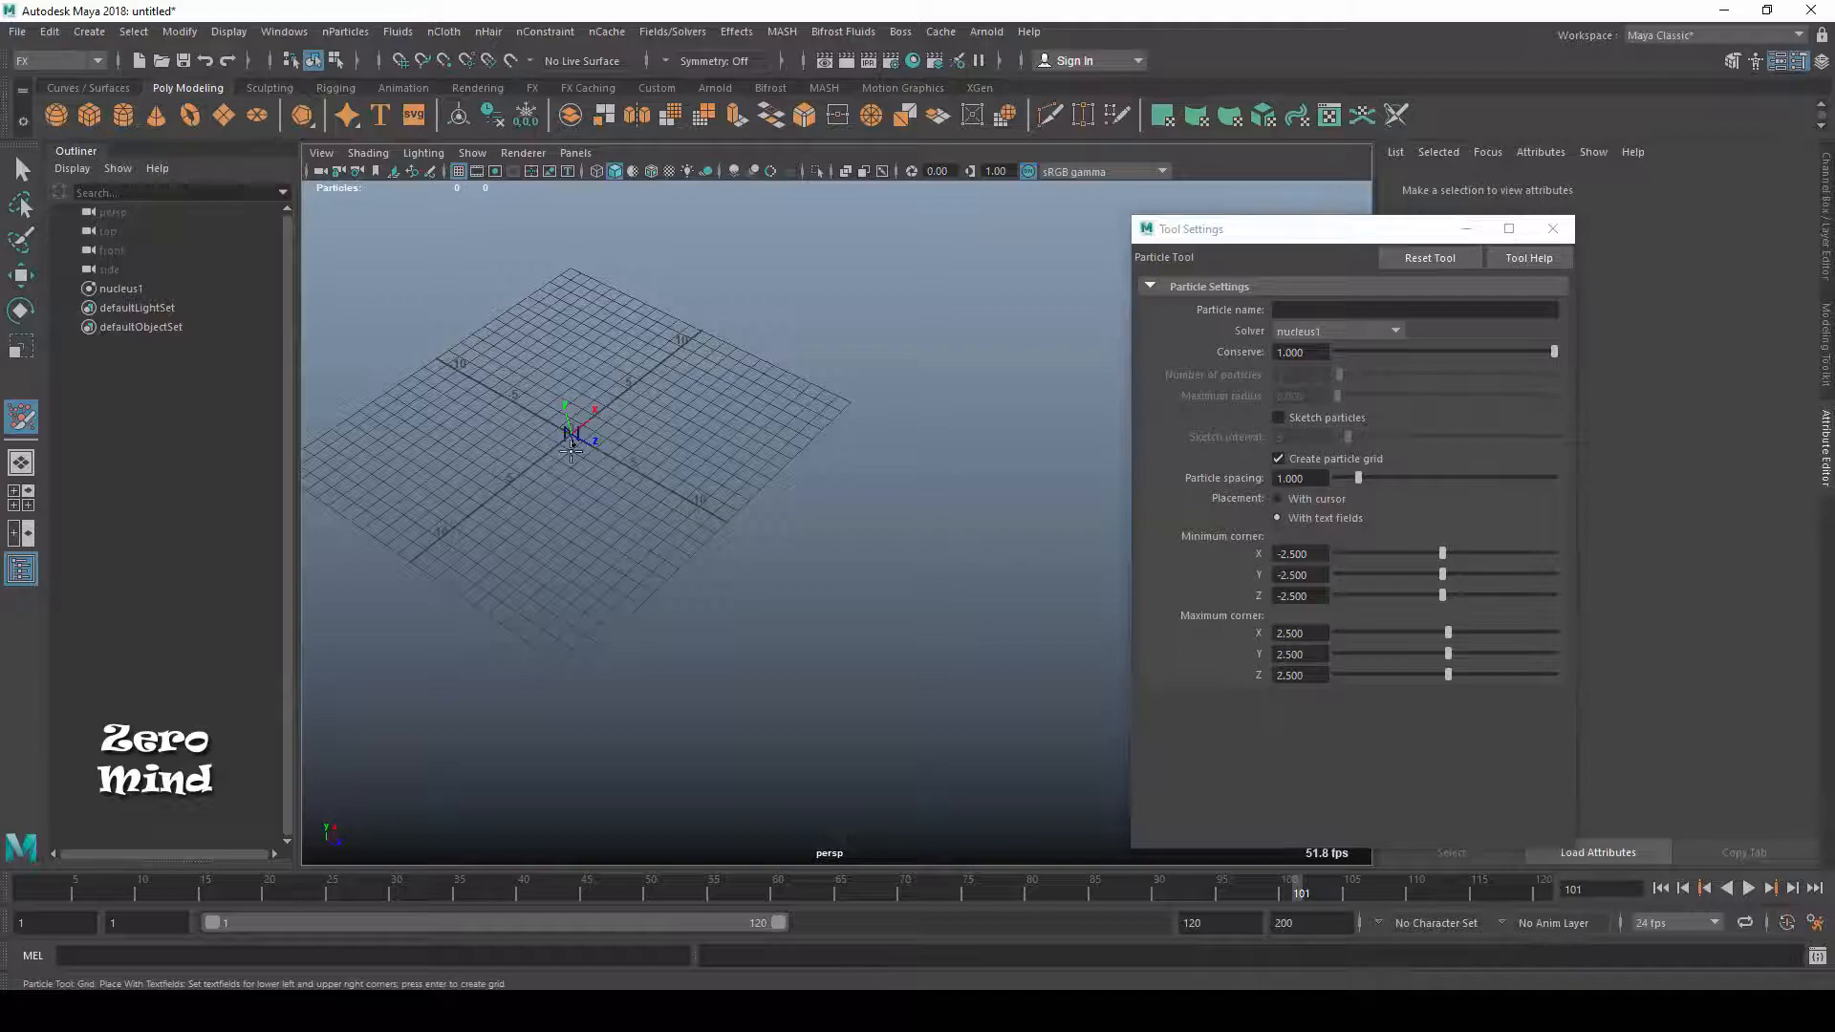
key("Return")
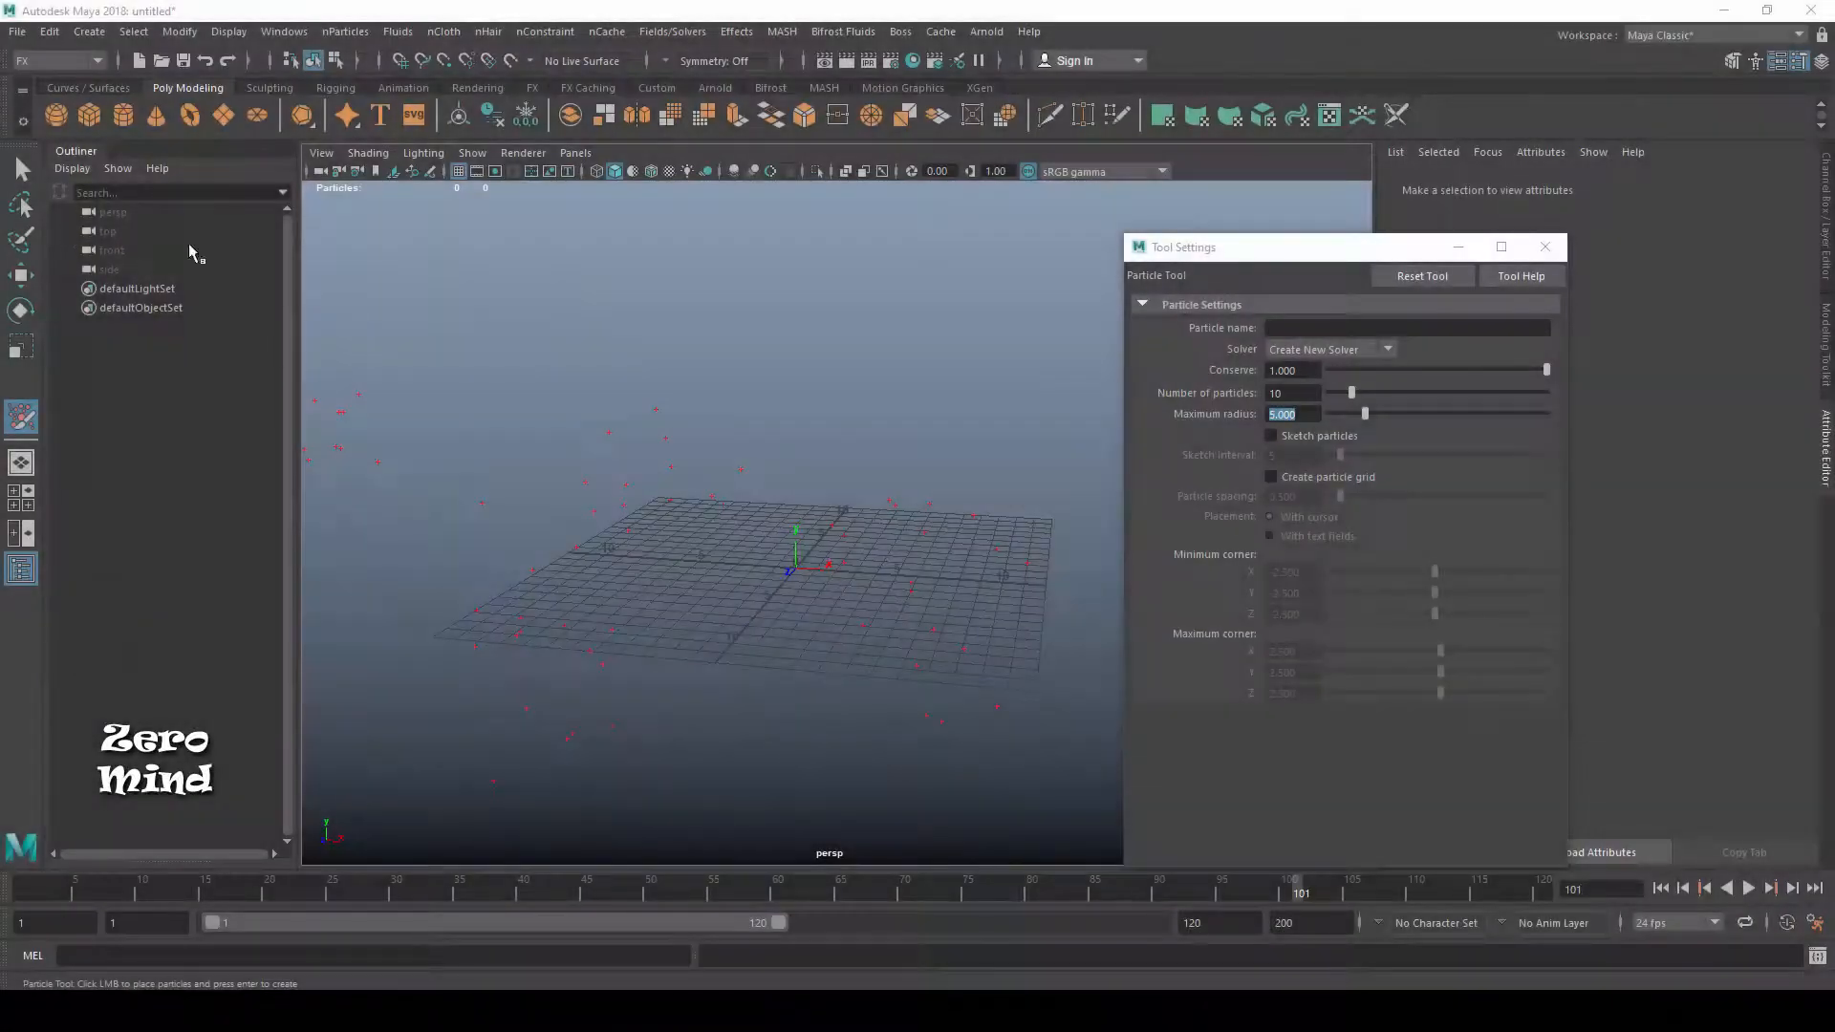
Switch the particle tool from clusters of 10 particles to Sketch particles and sketch a stroke over the grid.
left_click(1271, 436)
mouse_move(822, 521)
left_mouse_down("alt")
mouse_move(868, 503)
mouse_move(860, 573)
left_mouse_up("alt")
scroll(866, 504, "down", 8)
mouse_move(451, 611)
left_mouse_down()
mouse_move(708, 278)
mouse_move(887, 719)
mouse_move(643, 335)
mouse_move(645, 525)
mouse_move(755, 497)
mouse_move(769, 516)
left_mouse_up()
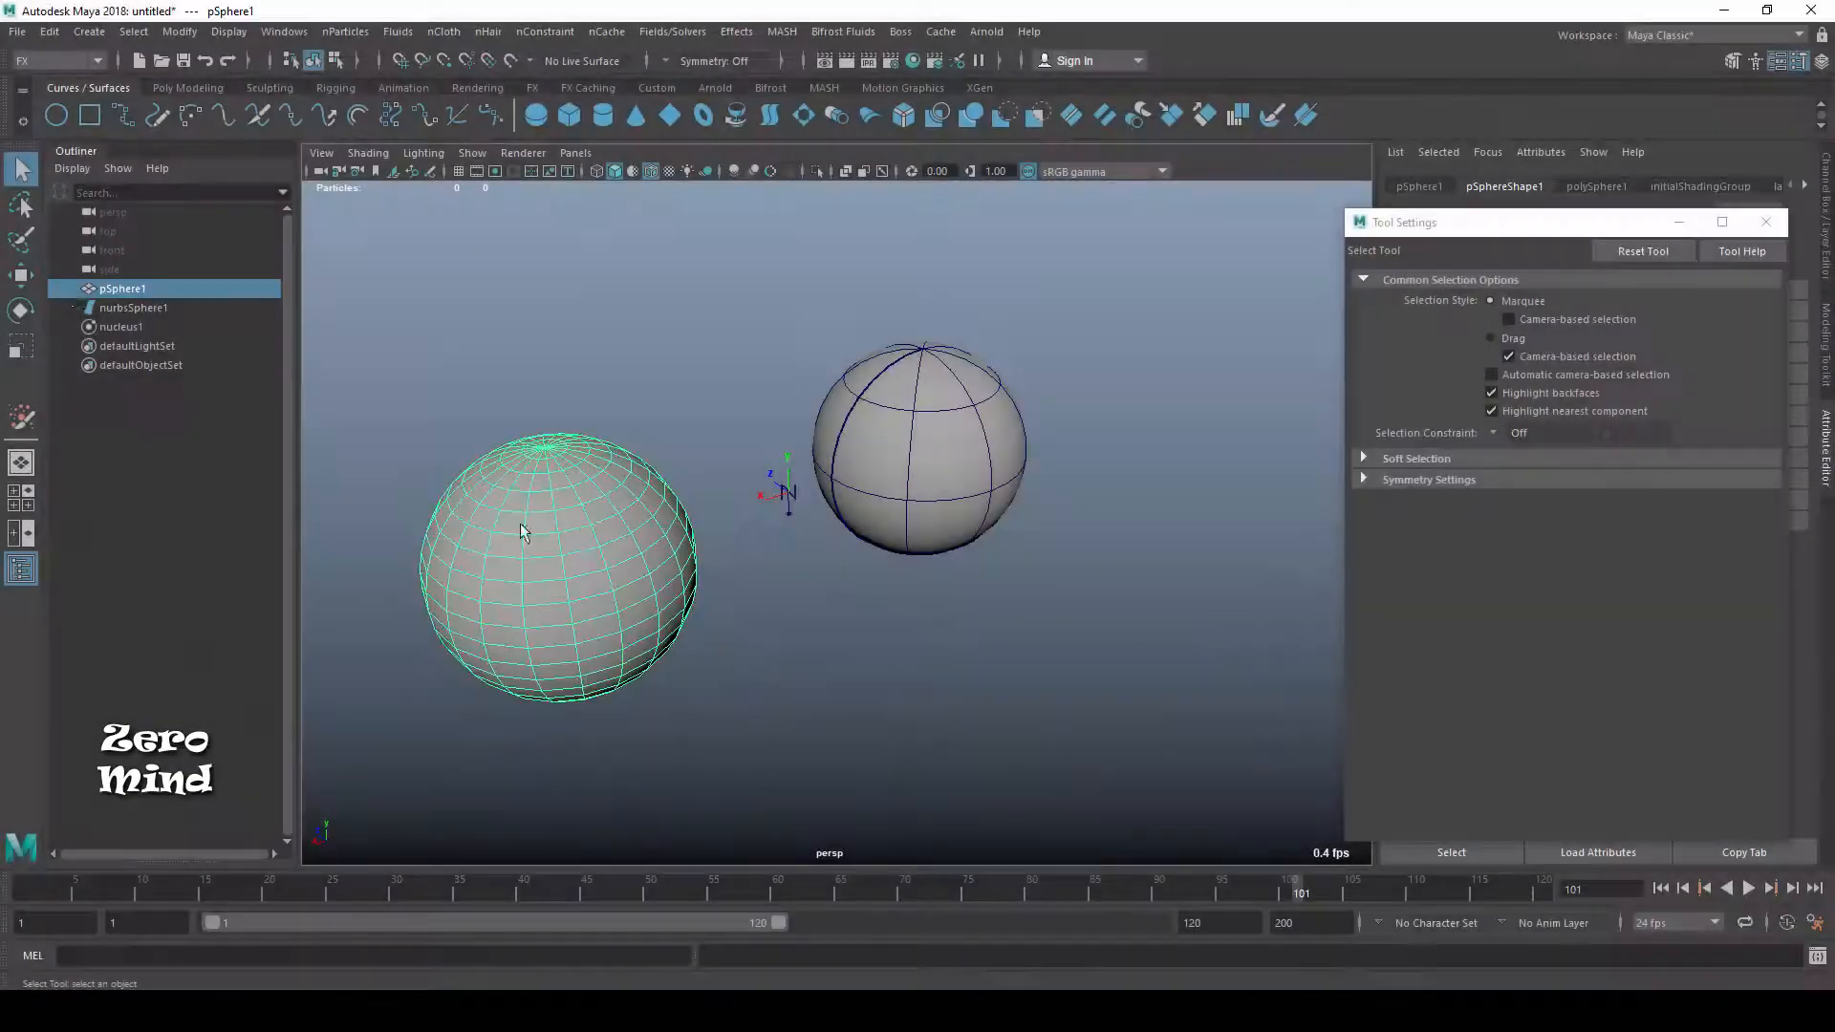
Make the selected polygon sphere live and sketch an nParticle object onto its surface.
left_click(21, 421)
left_click(509, 60)
mouse_move(553, 533)
left_mouse_down()
mouse_move(535, 621)
mouse_move(638, 537)
mouse_move(617, 612)
left_mouse_up()
left_click(21, 170)
Make the NURBS sphere the live surface instead of the polygon sphere and sketch particles onto it.
left_click(971, 496)
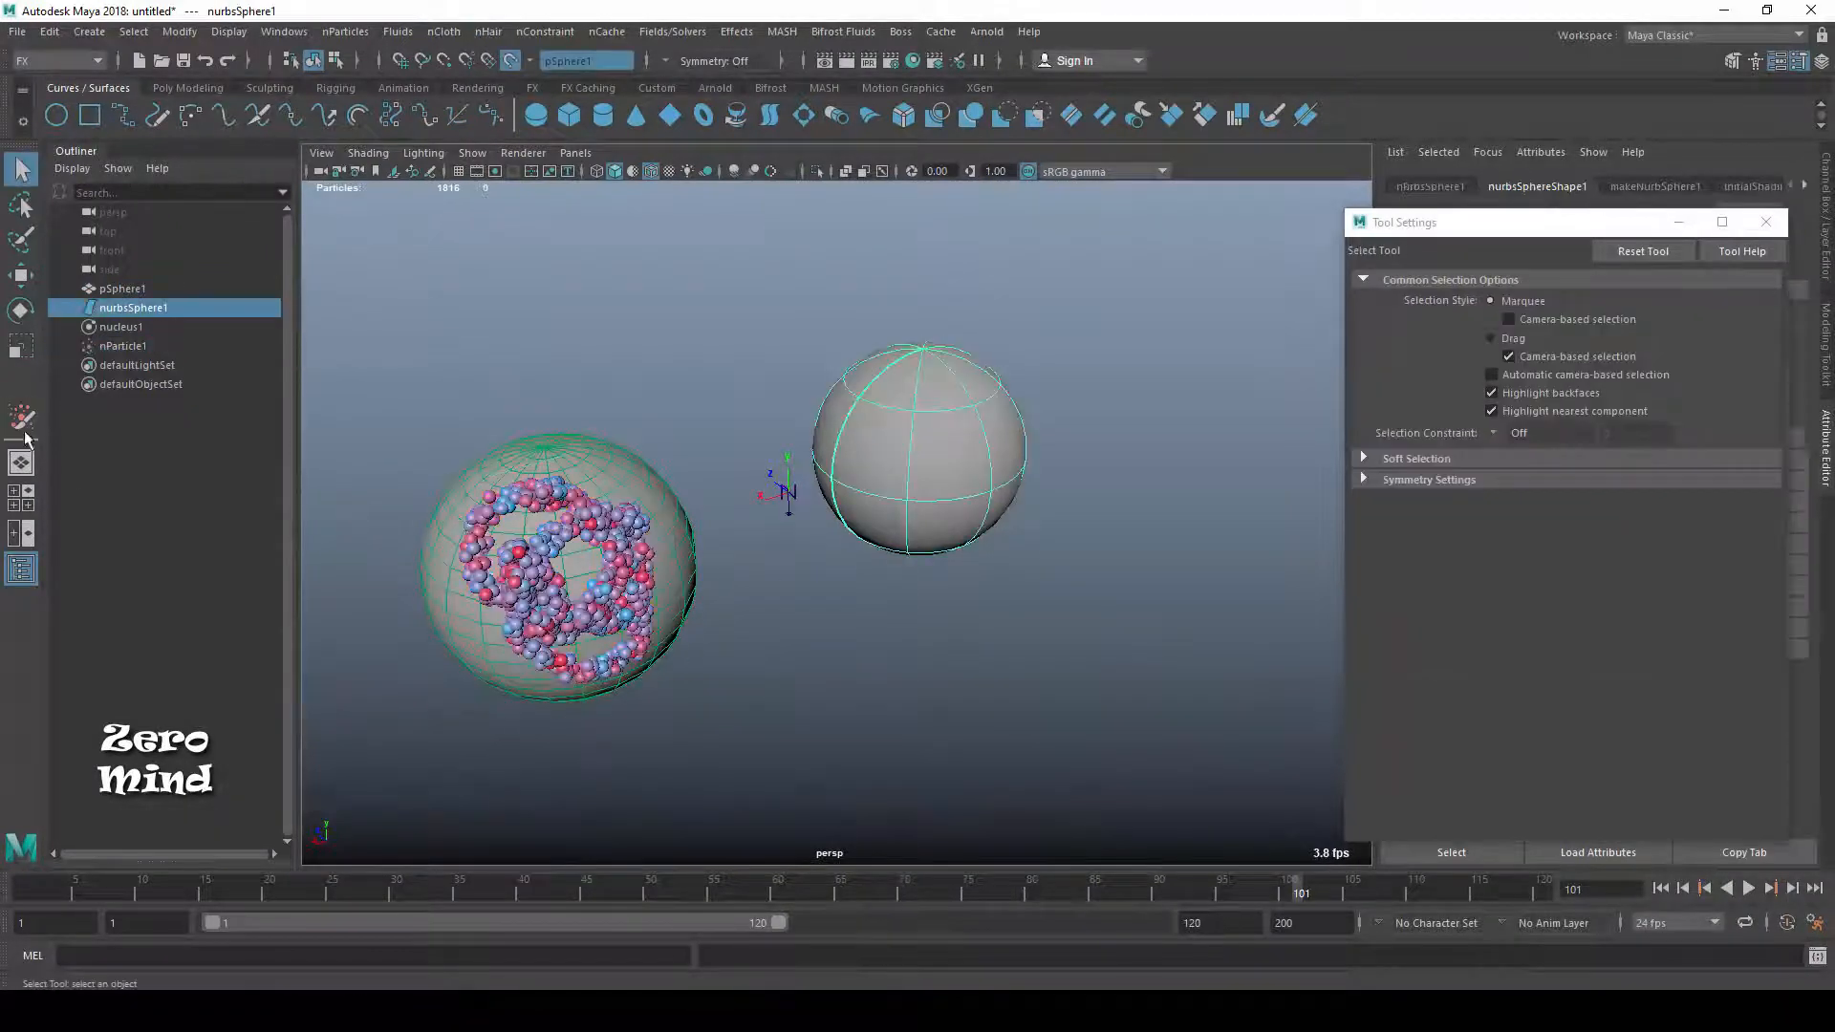
left_click(509, 60)
left_click(509, 60)
left_click(21, 419)
mouse_move(999, 394)
left_mouse_down()
mouse_move(877, 418)
mouse_move(942, 449)
mouse_move(918, 382)
mouse_move(860, 420)
mouse_move(941, 531)
left_mouse_up()
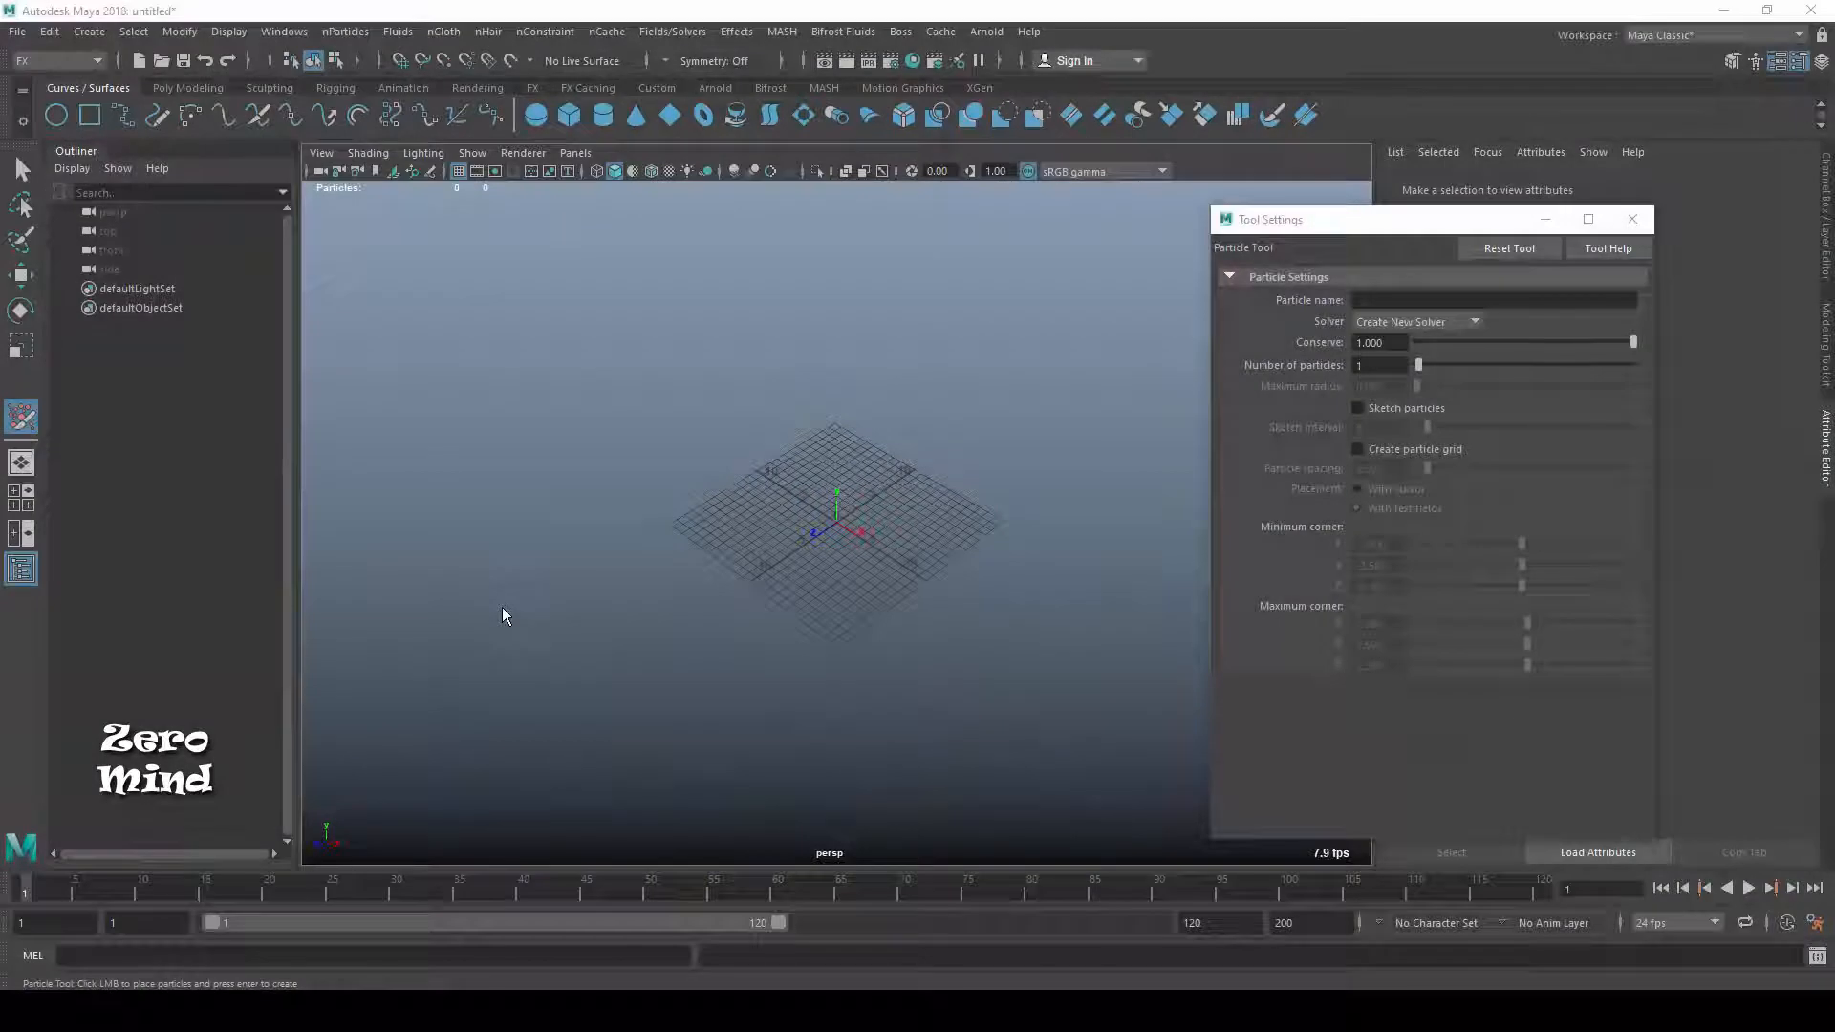
Place seven single particles around the scene grid with Number of particles at 1.
left_click(502, 607)
left_click(618, 605)
left_click(549, 532)
left_click(873, 368)
left_click(1089, 424)
left_click(632, 444)
left_click(1080, 539)
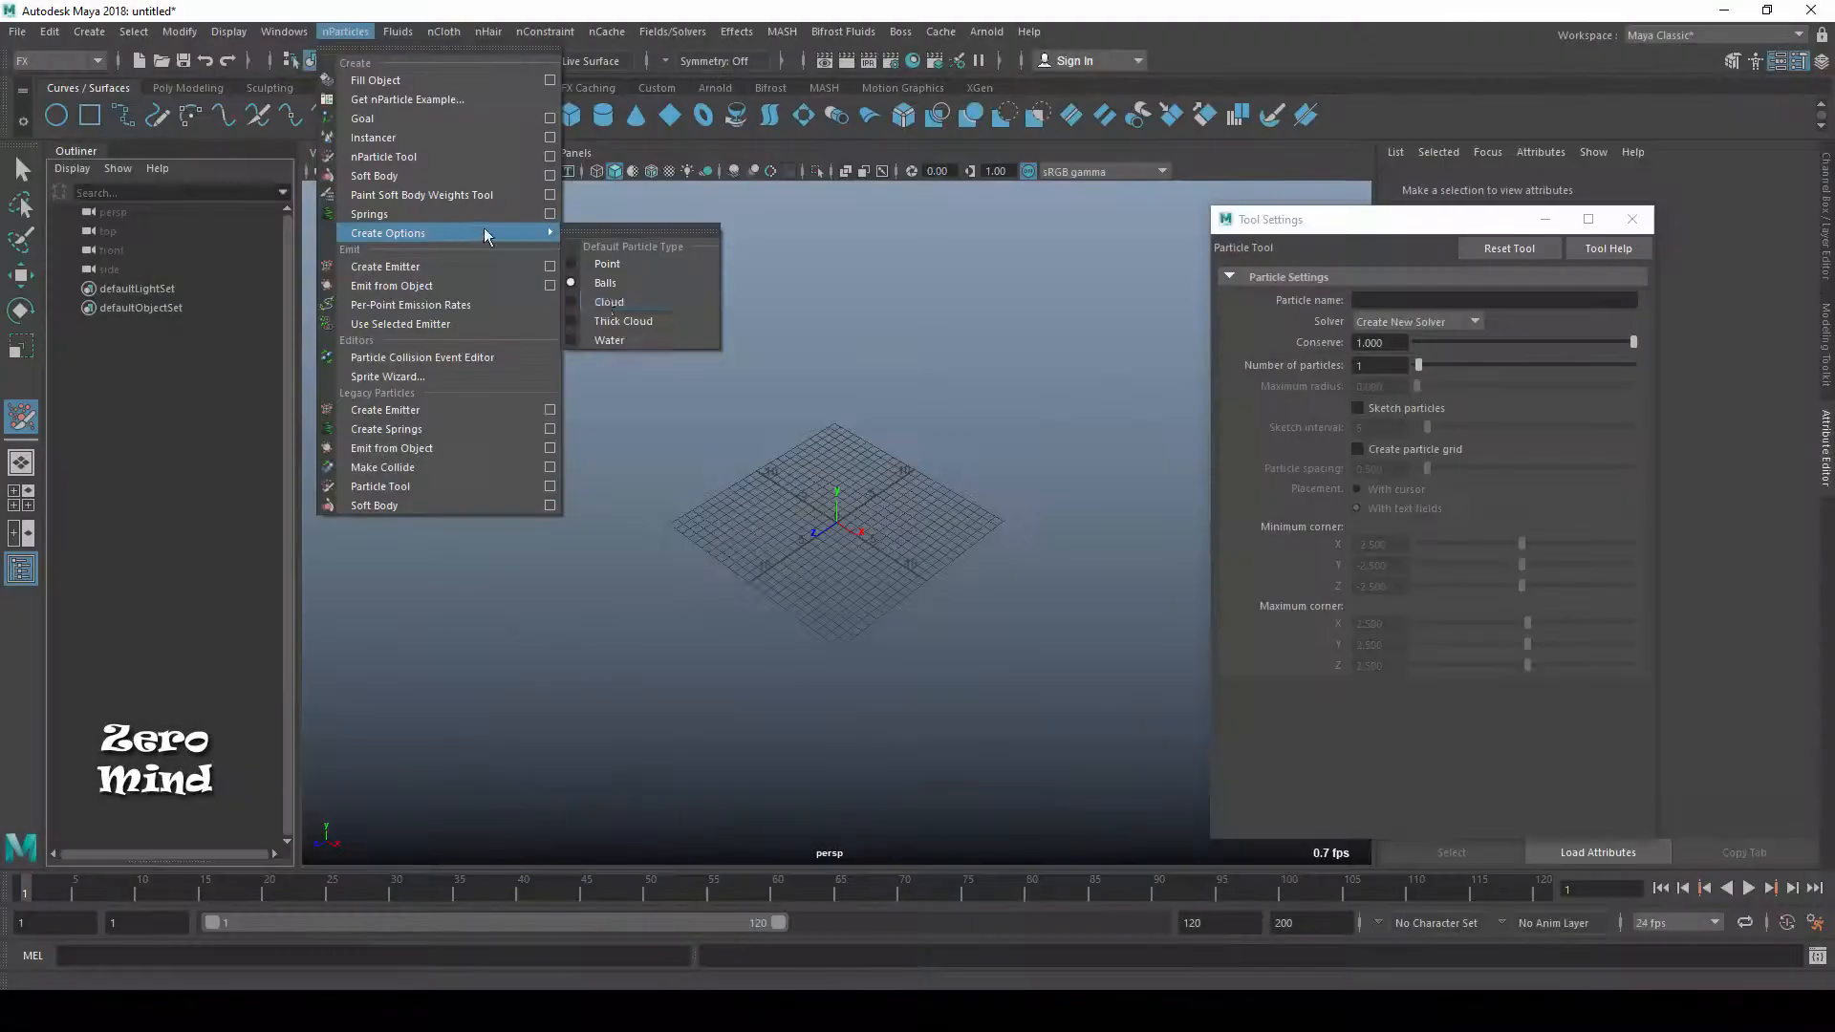
Set the default nParticle type to Cloud and the tool's Number of particles to 4.
left_click(574, 303)
left_click_drag(1418, 368, 1425, 366)
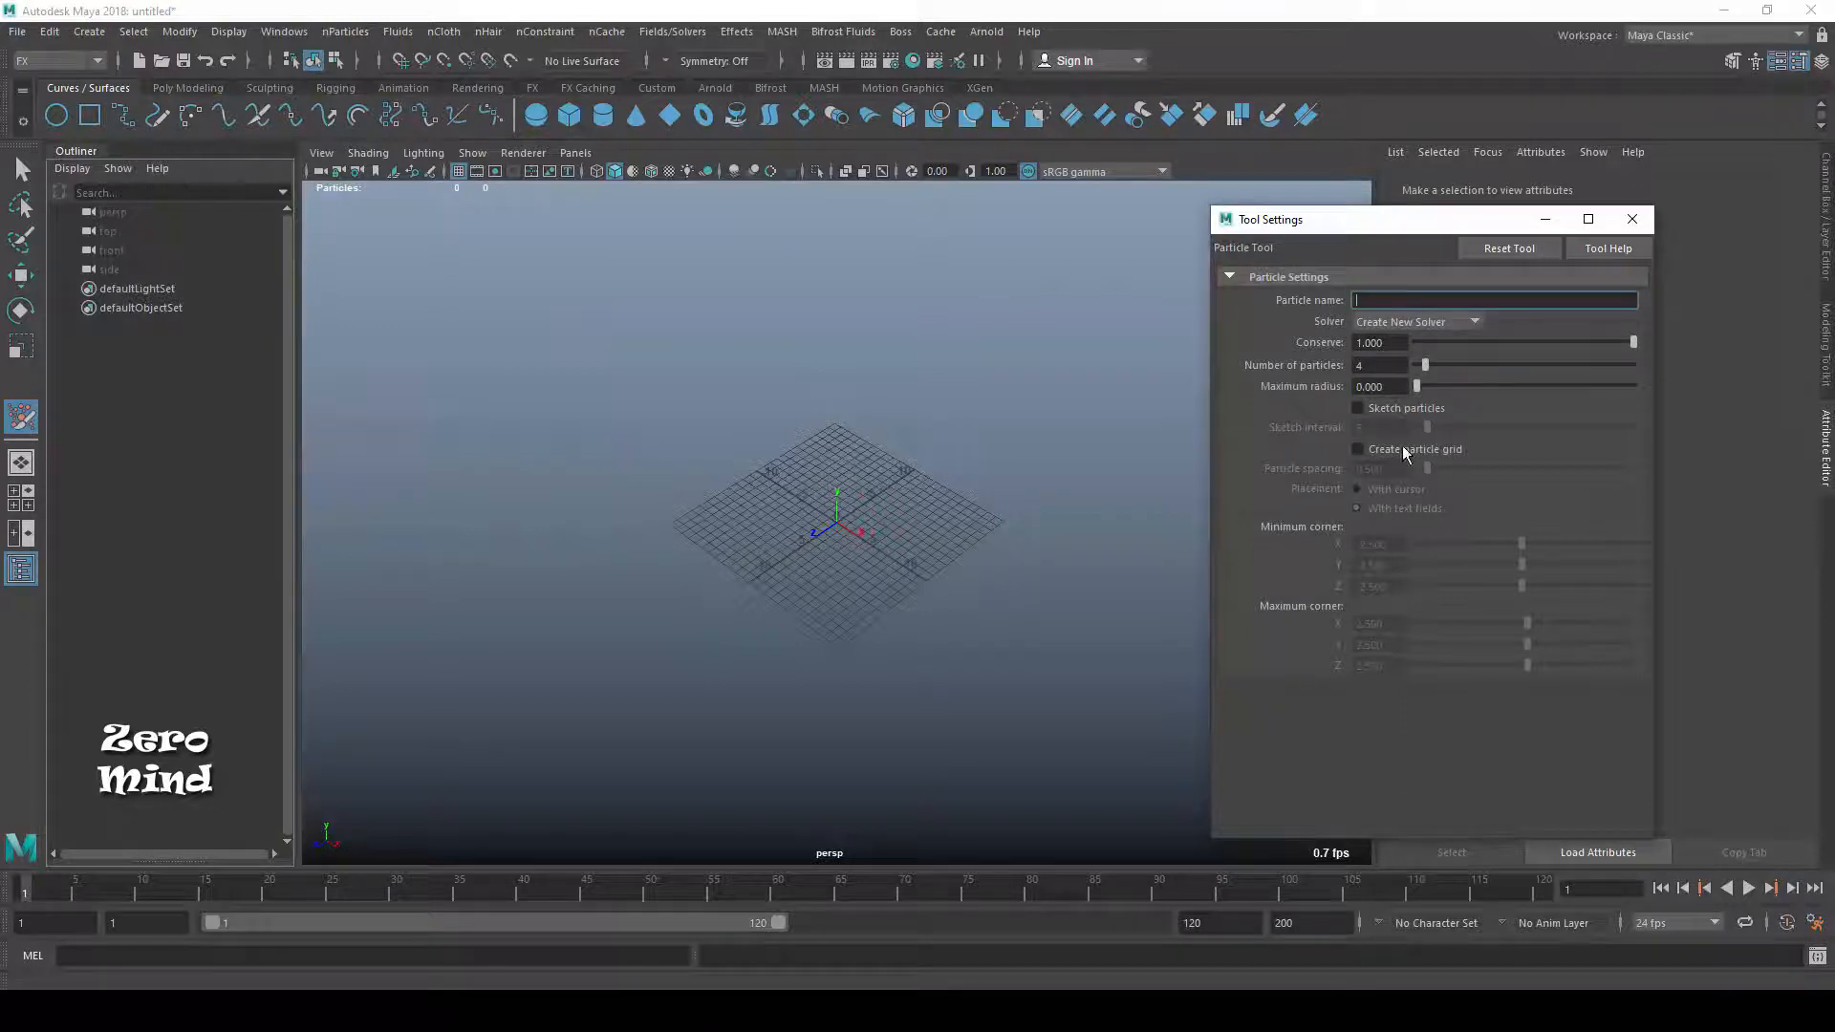